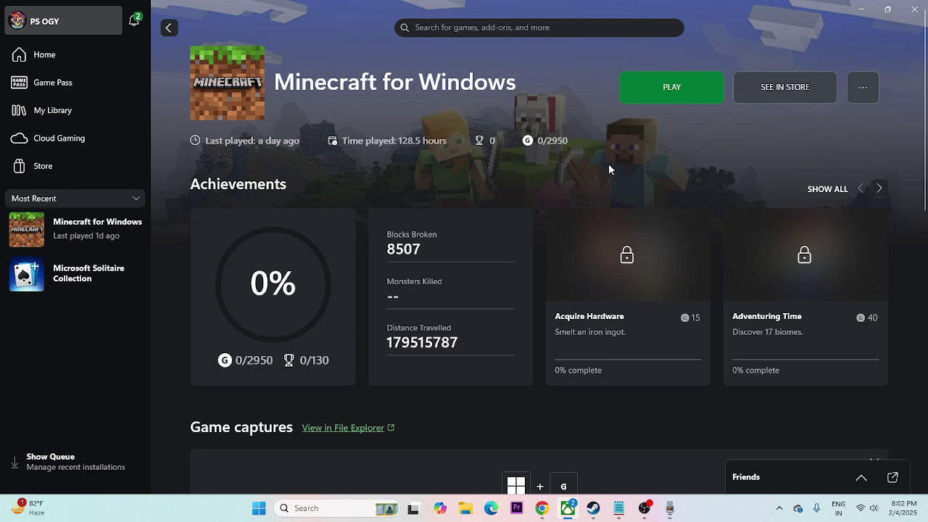
# - Switch to Chrome and examine the Windows 10/11 entry among the alternative download options for Minecraft: Java Edition
pyautogui.click(541, 508)
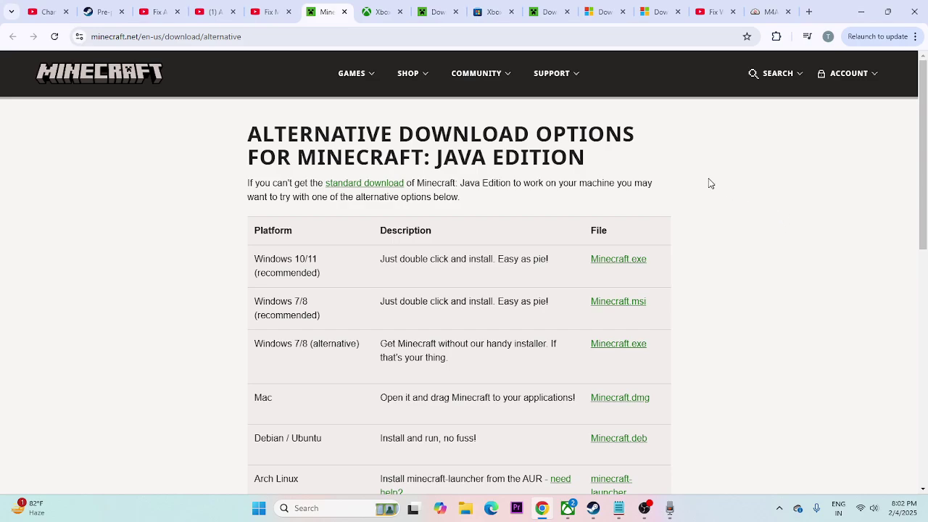
pyautogui.scroll(-2, 768, 187)
pyautogui.scroll(2, 770, 188)
pyautogui.scroll(-1, 770, 187)
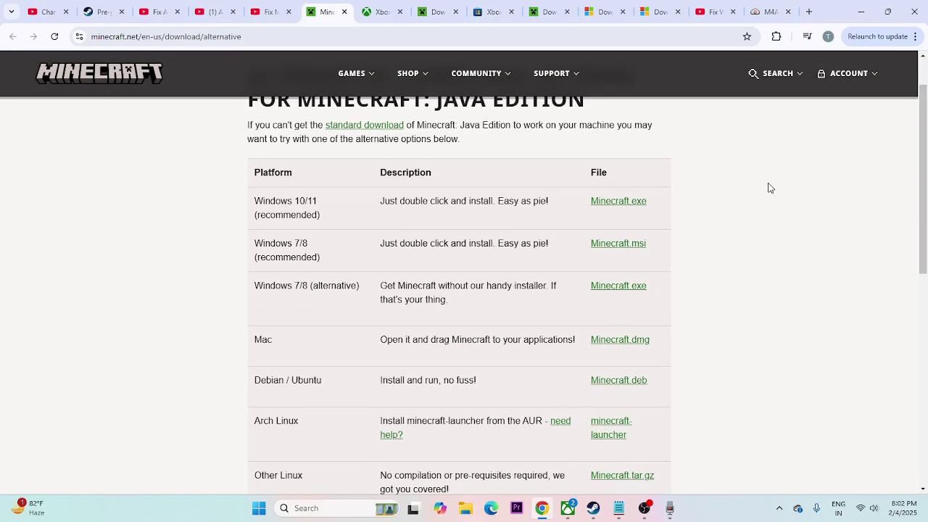
pyautogui.scroll(1, 716, 221)
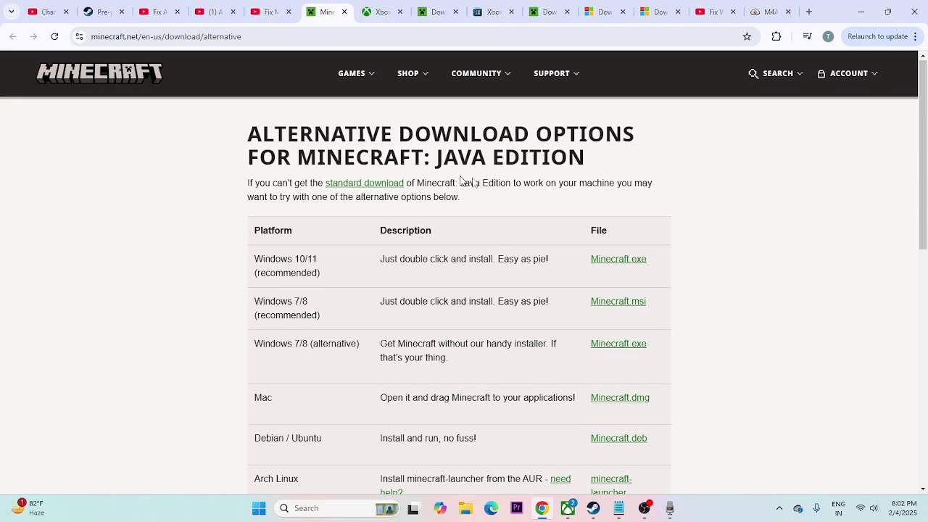
pyautogui.scroll(-2, 240, 230)
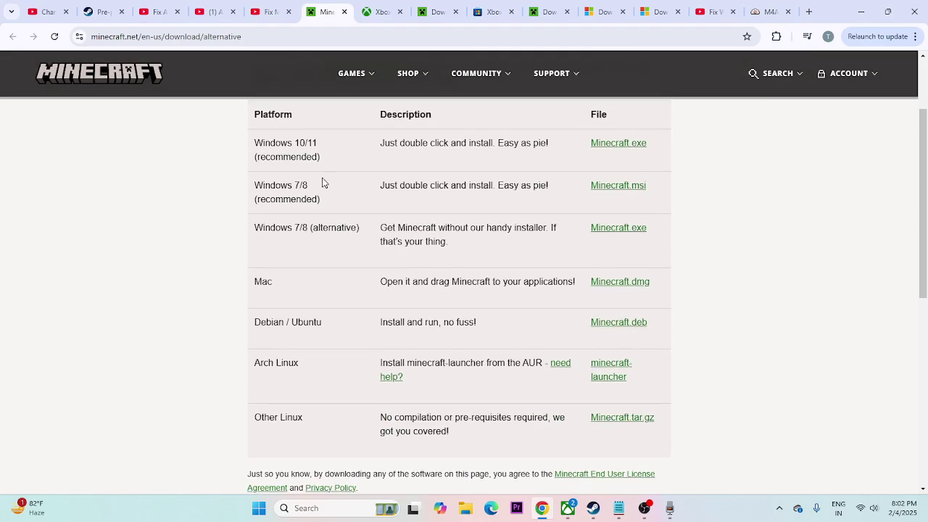
pyautogui.moveTo(324, 158); pyautogui.dragTo(256, 154)
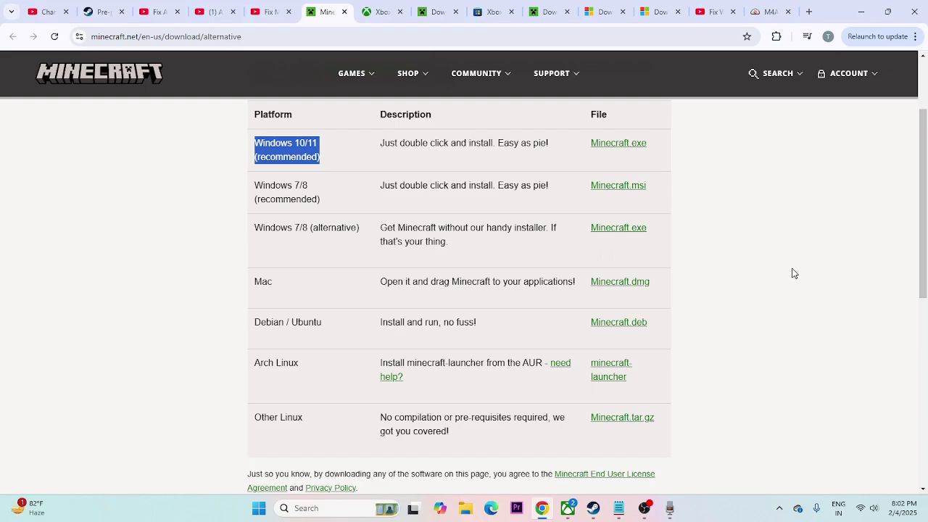
pyautogui.scroll(2, 791, 271)
pyautogui.scroll(-1, 793, 273)
pyautogui.scroll(-1, 793, 273)
pyautogui.scroll(2, 794, 273)
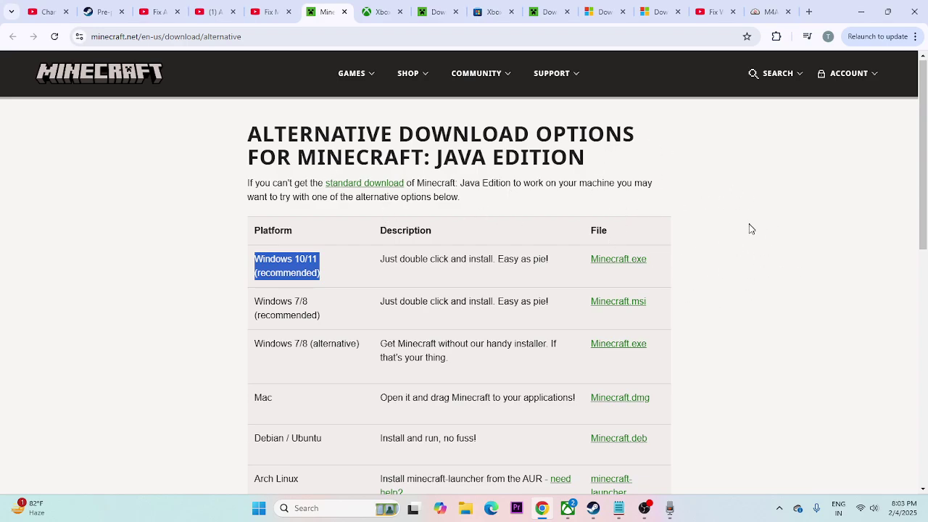
# - Minimize the browser, look at the PC's power options in the Start menu, and dismiss them
pyautogui.click(860, 11)
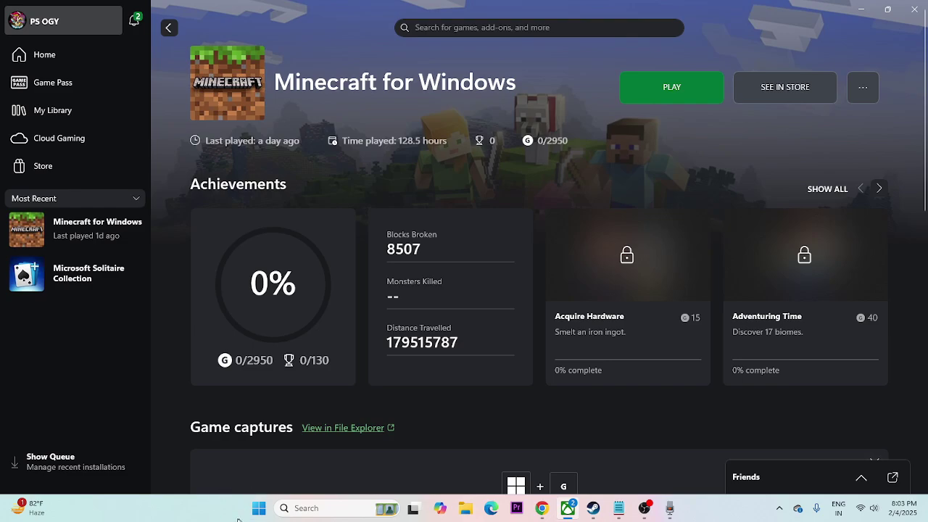
pyautogui.click(259, 508)
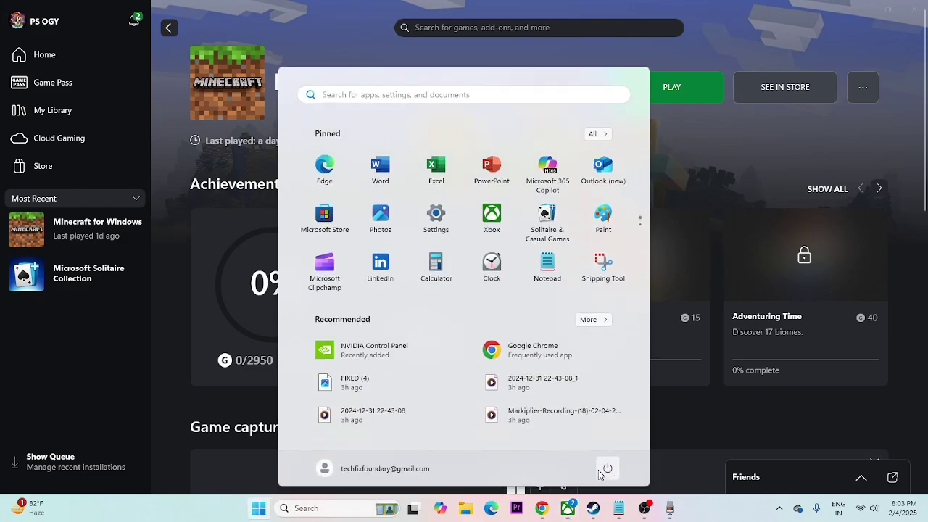
pyautogui.click(602, 470)
pyautogui.press('super+g')
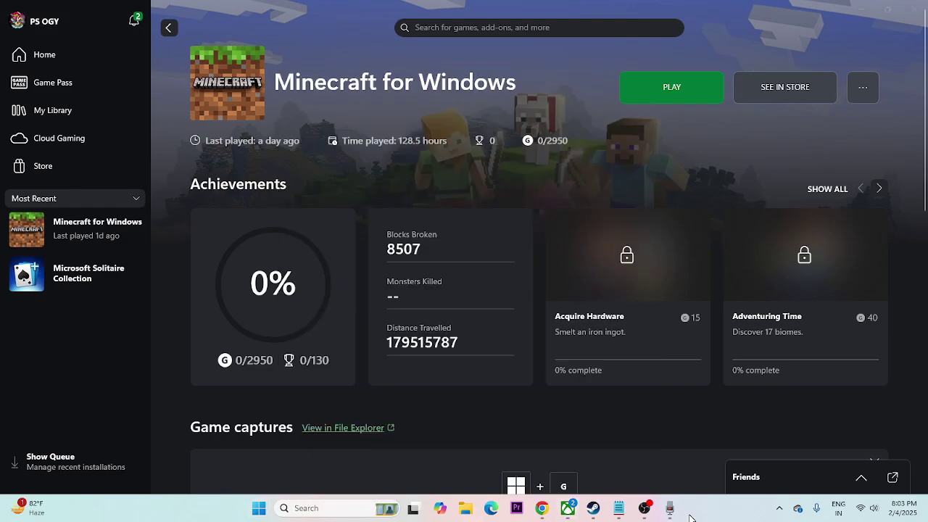
# - Return to Chrome and open the Nvidia and AMD driver shortcuts from a new tab page, each in its own tab
pyautogui.click(551, 514)
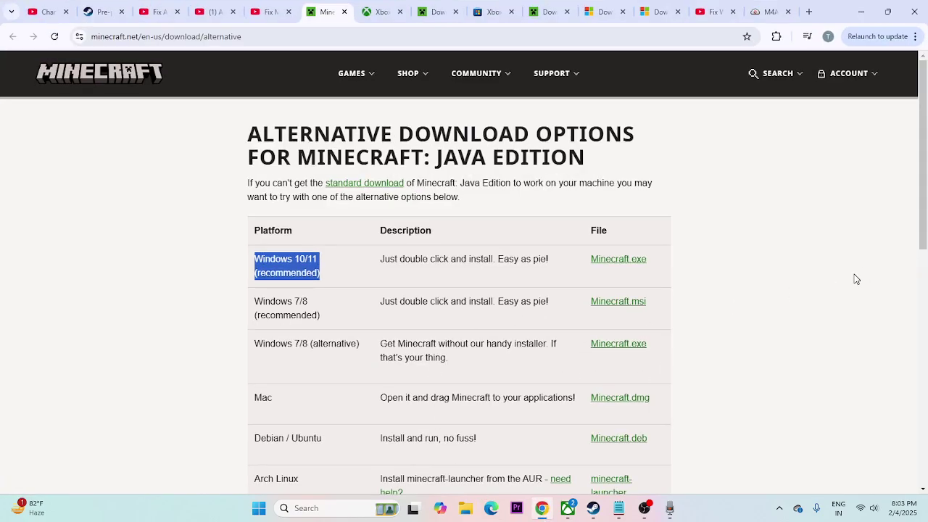
pyautogui.click(810, 11)
pyautogui.rightClick(304, 291)
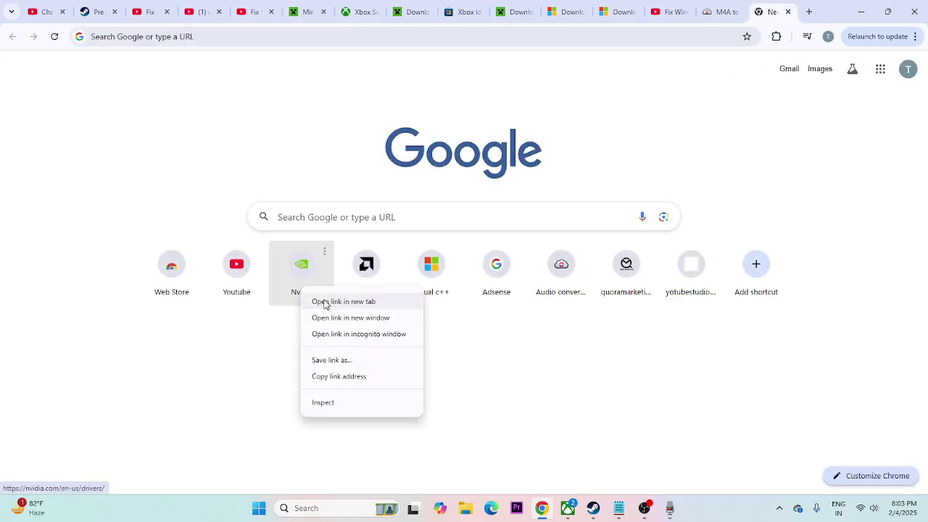
pyautogui.click(342, 300)
pyautogui.rightClick(346, 300)
pyautogui.click(374, 309)
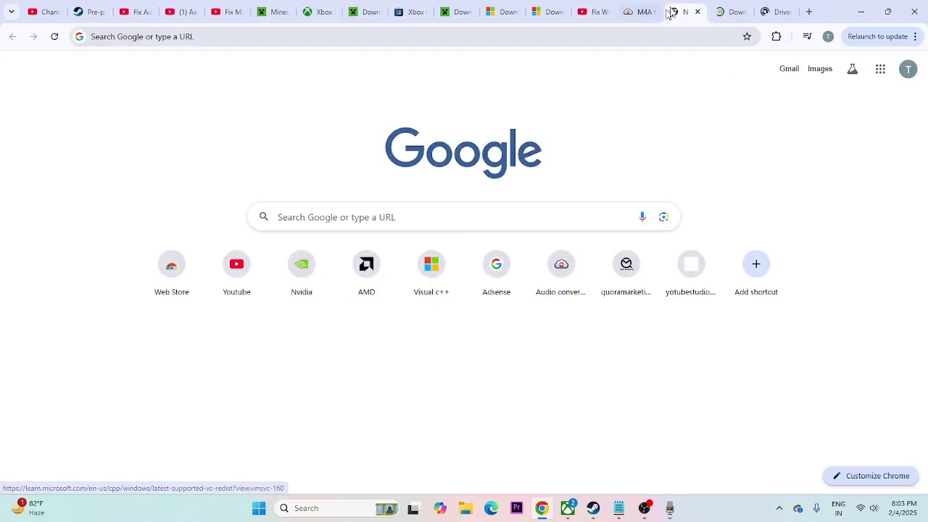
# - On the NVIDIA drivers page, choose GeForce as the manual search's product type and keep GeForce 16 Series as the series
pyautogui.click(722, 9)
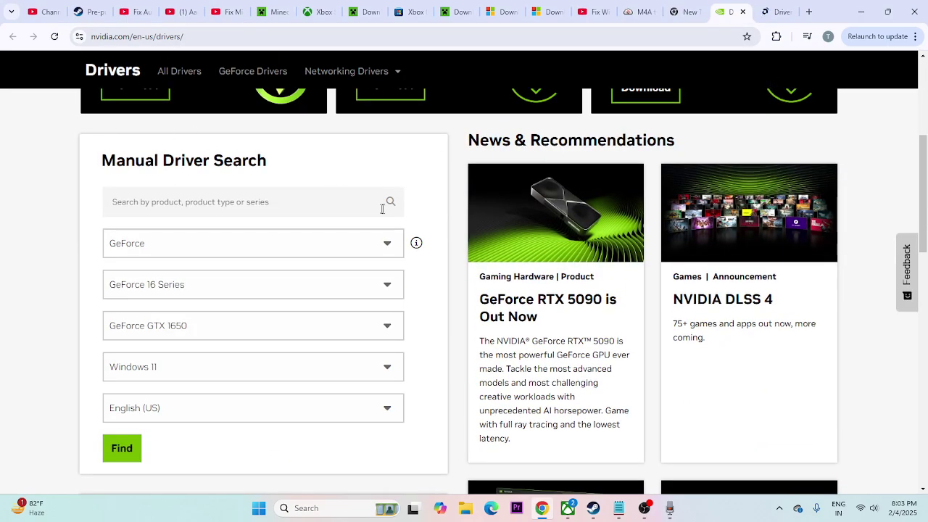
pyautogui.scroll(4, 387, 218)
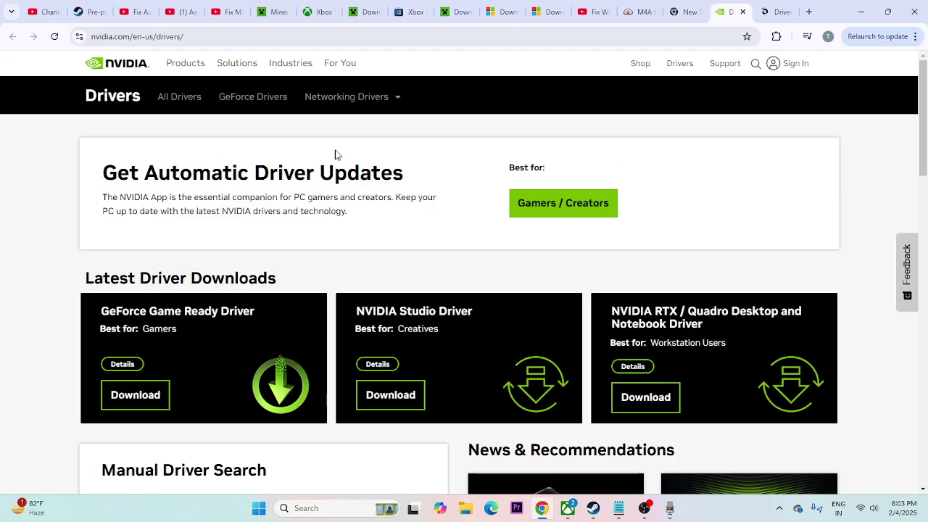
pyautogui.scroll(-5, 332, 153)
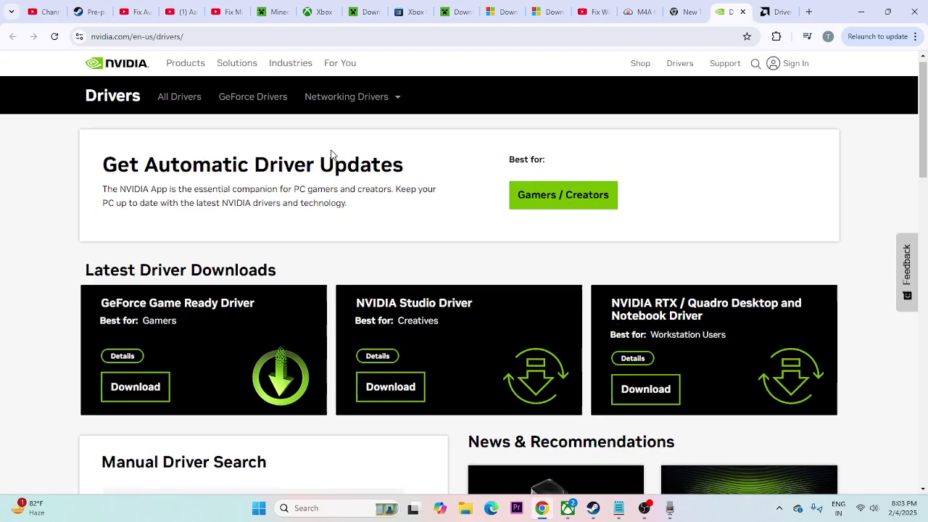
pyautogui.scroll(1, 138, 311)
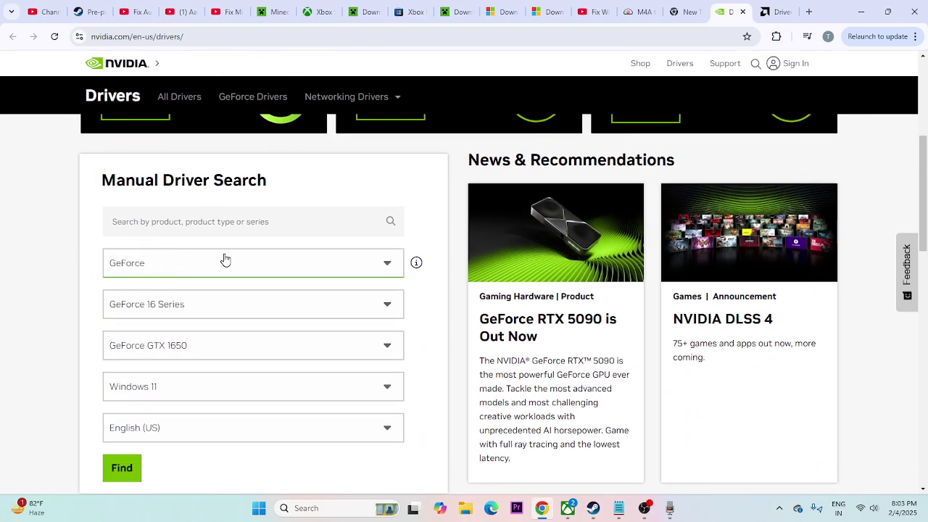
pyautogui.click(172, 270)
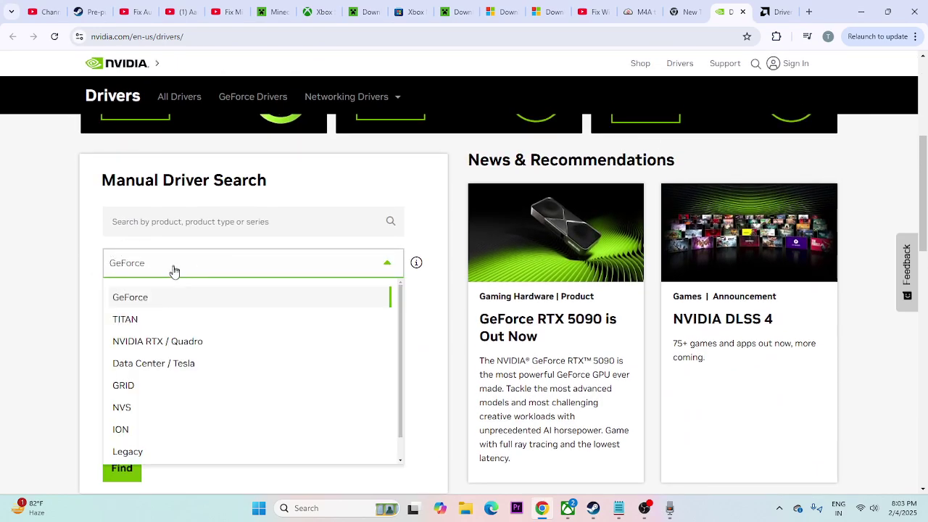
pyautogui.click(138, 296)
pyautogui.click(197, 304)
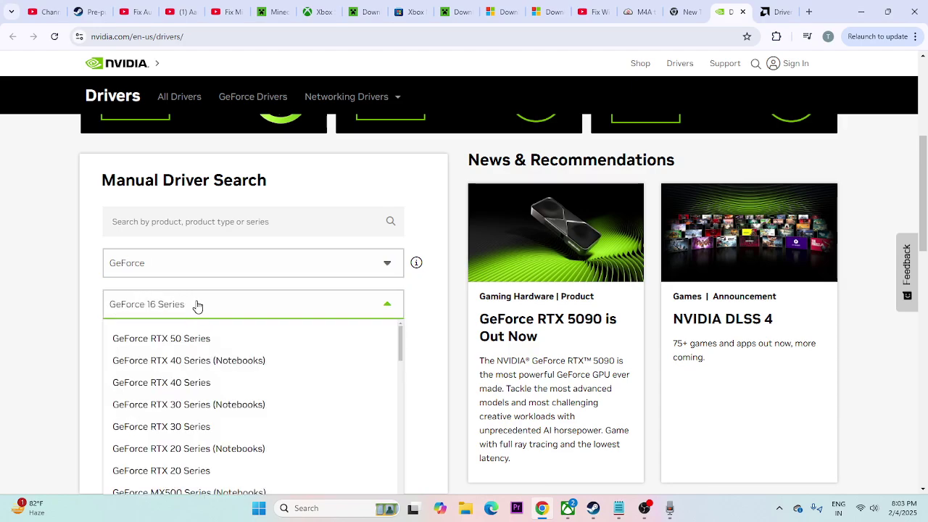
pyautogui.click(203, 305)
# - Keep GeForce GTX 1650 and Windows 11 in the manual driver search and find the matching drivers
pyautogui.scroll(-1, 224, 234)
pyautogui.scroll(-2, 224, 234)
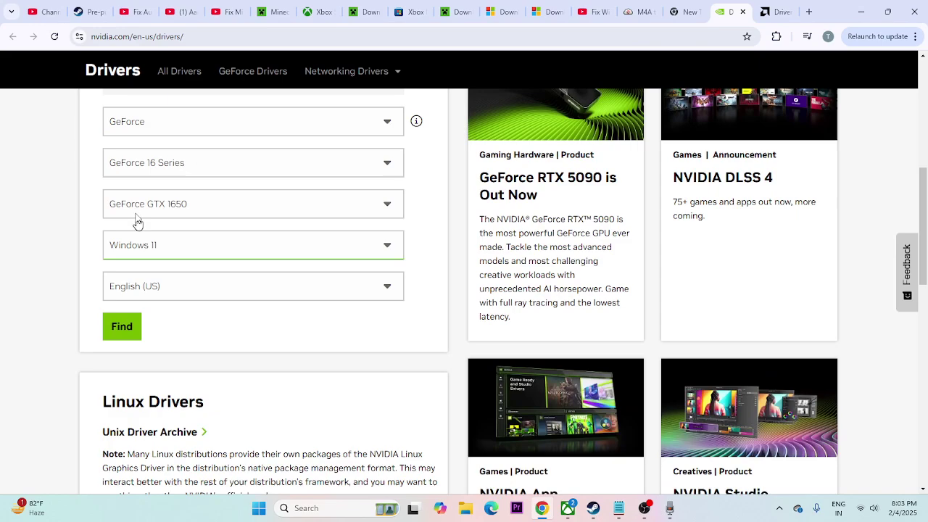
pyautogui.click(199, 204)
pyautogui.click(196, 210)
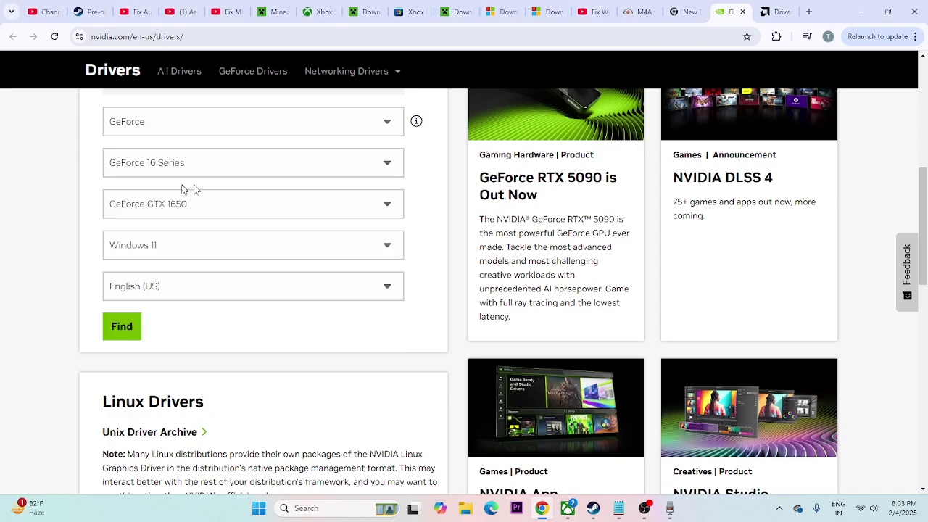
pyautogui.click(161, 252)
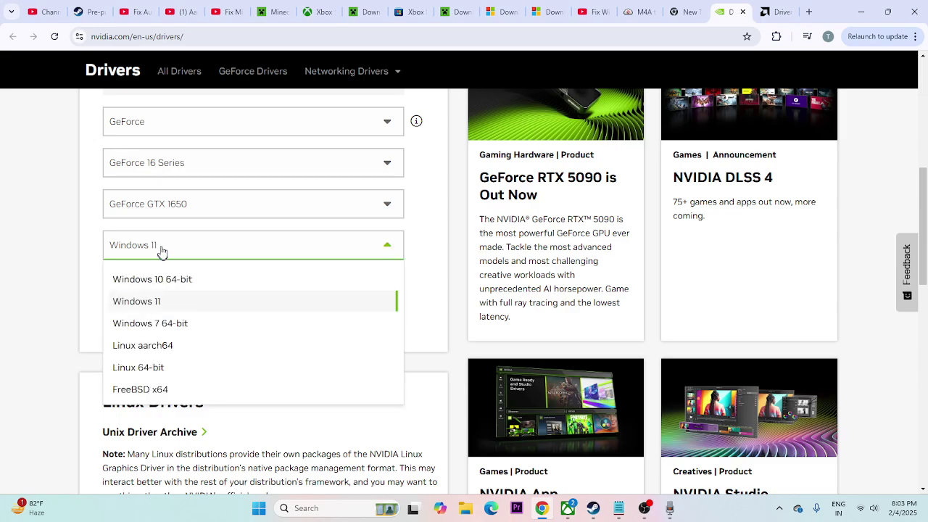
pyautogui.click(192, 254)
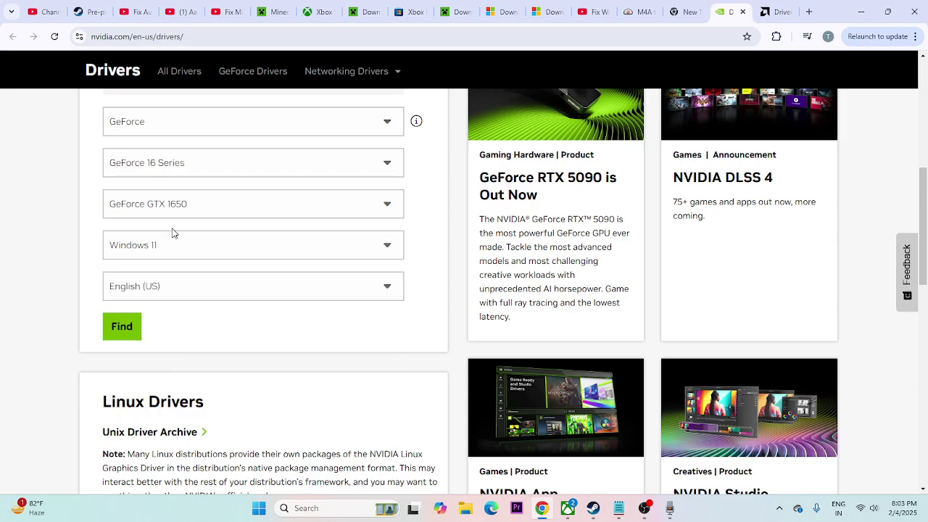
pyautogui.click(121, 327)
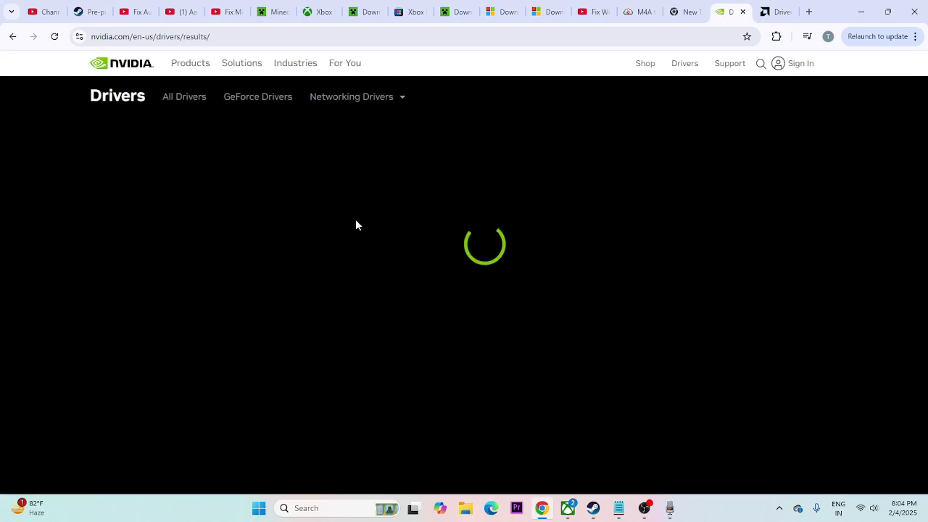
# - Examine the supported Windows versions and the GeForce Game Ready Driver entry in the NVIDIA driver results
pyautogui.scroll(-1, 259, 249)
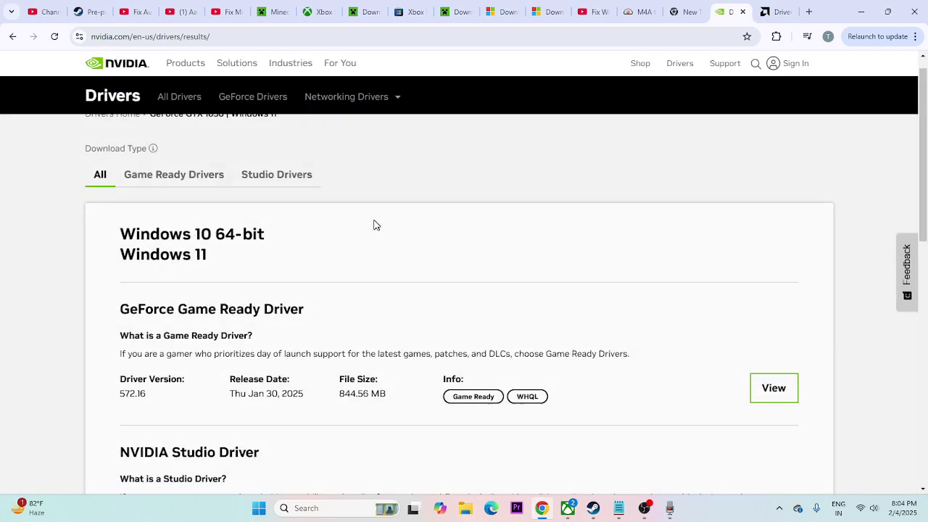
pyautogui.moveTo(232, 201); pyautogui.dragTo(117, 173)
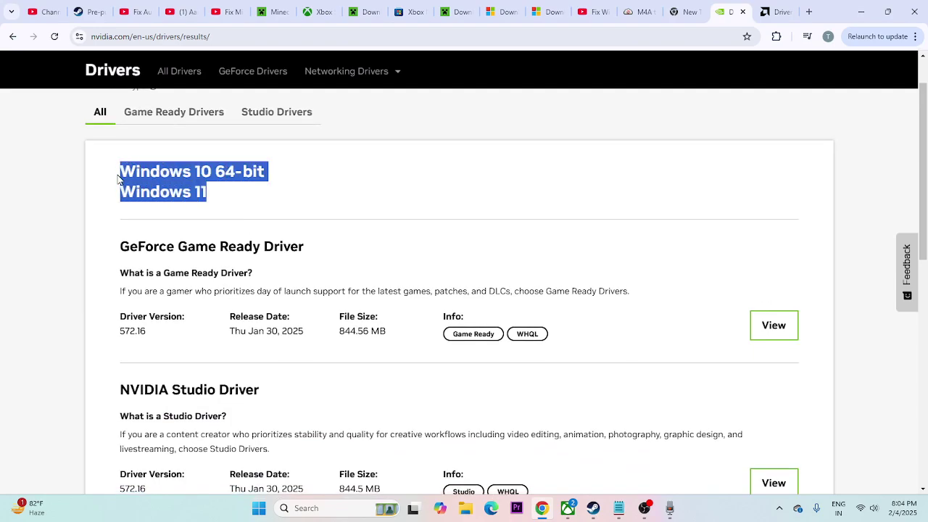
pyautogui.click(270, 206)
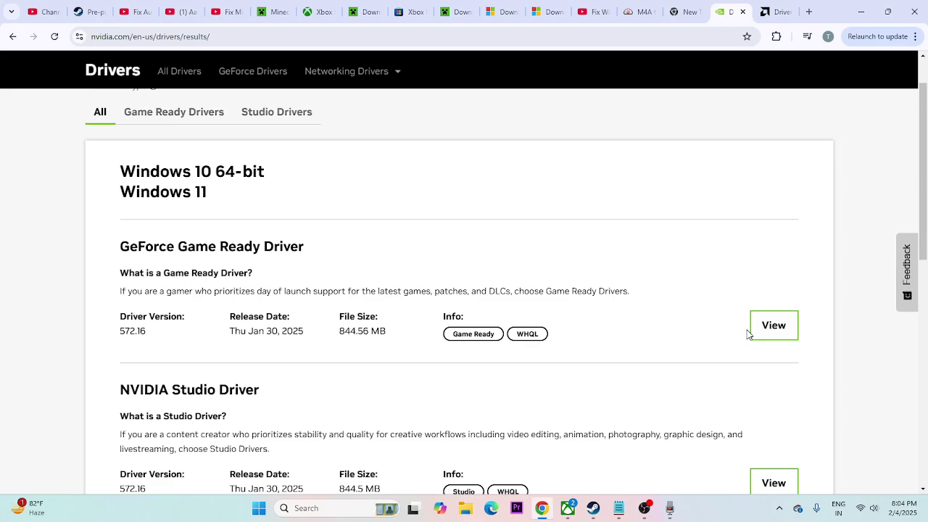
# - On the AMD drivers page, select Graphics, the Radeon RX family and the Radeon RX 5000 Series product line
pyautogui.click(766, 13)
pyautogui.scroll(-3, 200, 224)
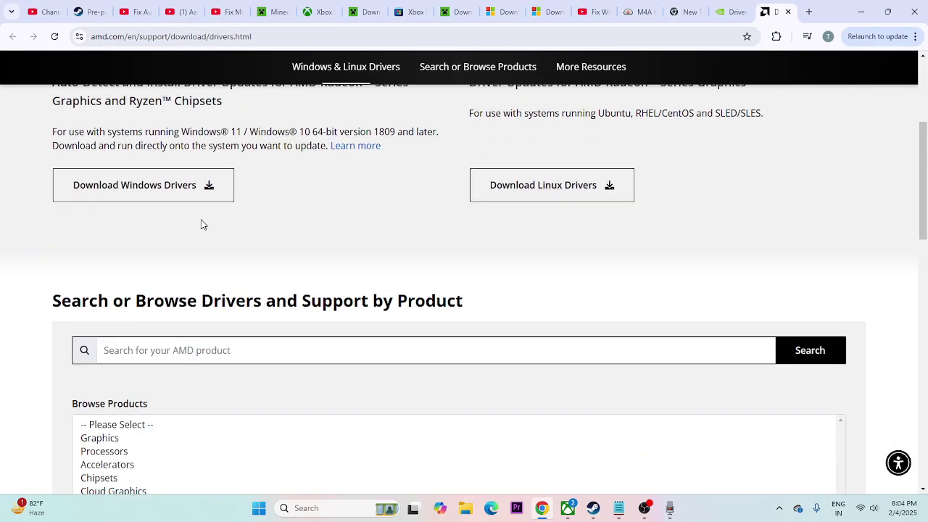
pyautogui.scroll(-2, 174, 253)
pyautogui.click(116, 321)
pyautogui.scroll(-2, 115, 275)
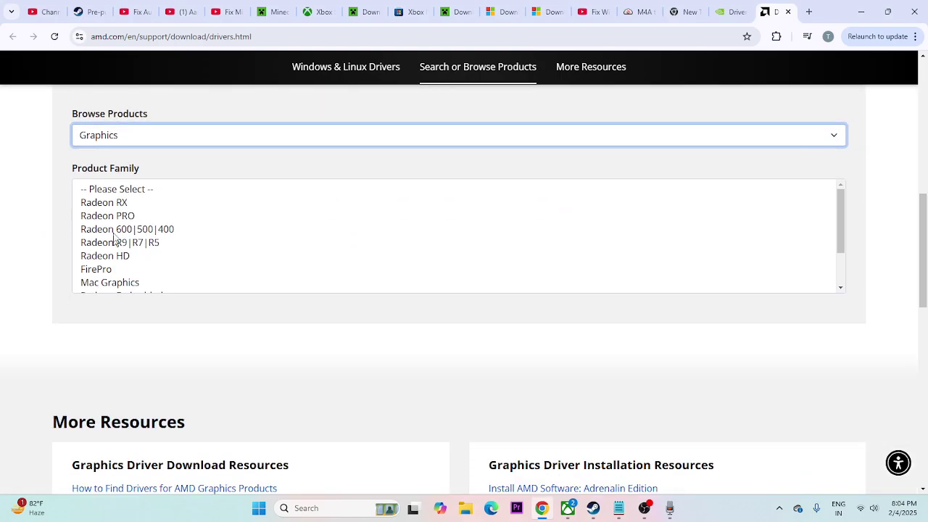
pyautogui.click(115, 204)
pyautogui.click(122, 283)
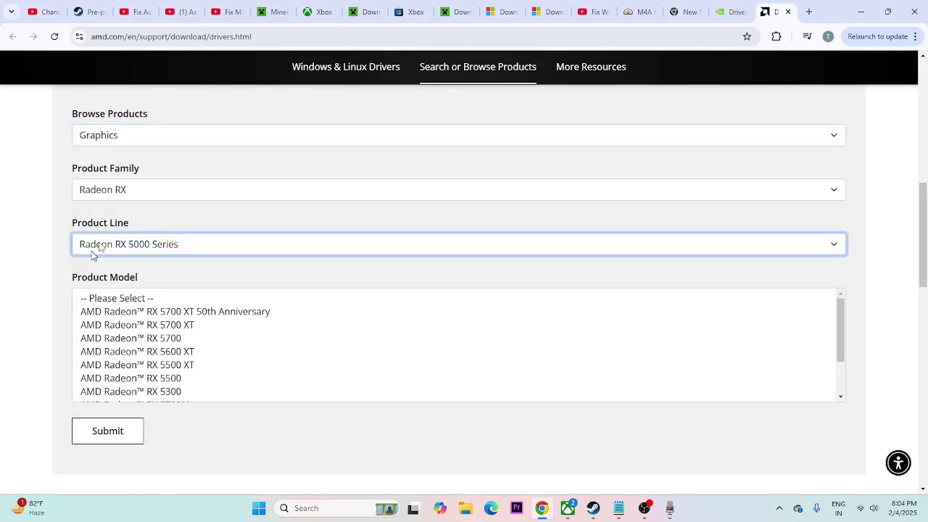
# - Choose the AMD Radeon RX 5700 model, submit the selection and view its driver list by operating system
pyautogui.scroll(-2, 174, 242)
pyautogui.click(167, 227)
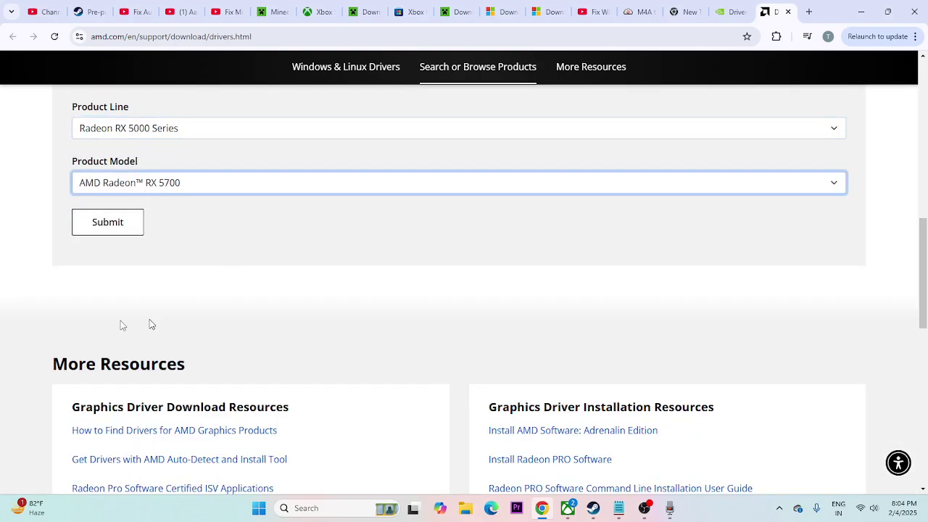
pyautogui.click(126, 218)
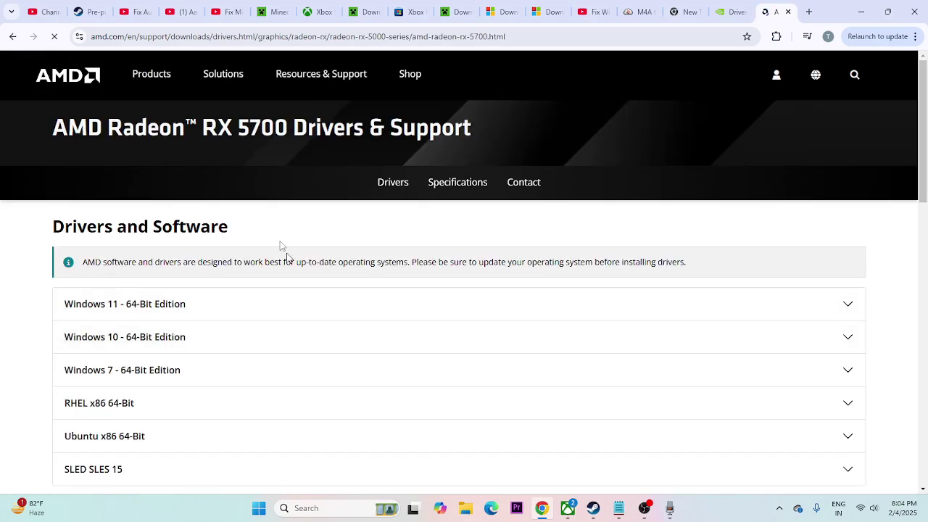
pyautogui.scroll(-2, 258, 232)
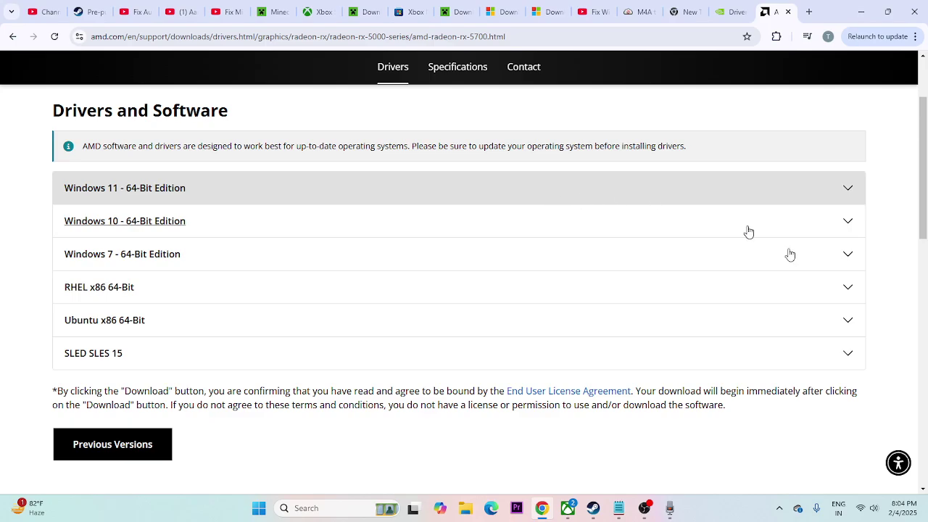
# - Switch to the Notepad notes and read the line "Run Gaming Service Repair Tool"
pyautogui.click(620, 507)
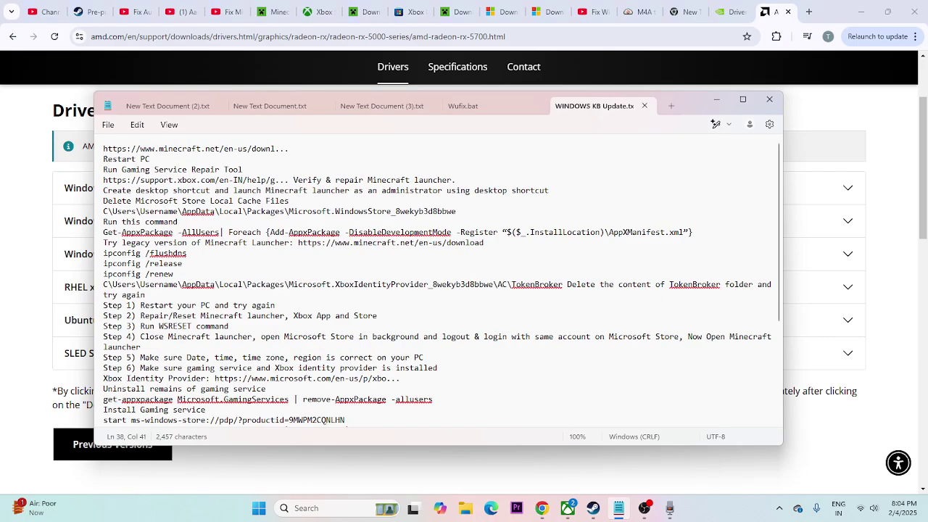
pyautogui.moveTo(104, 170); pyautogui.dragTo(254, 170)
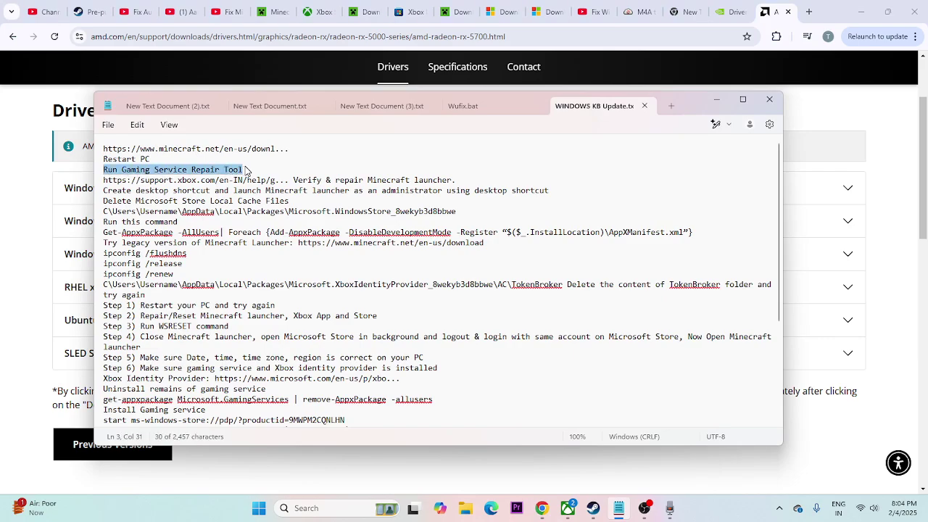
pyautogui.click(270, 168)
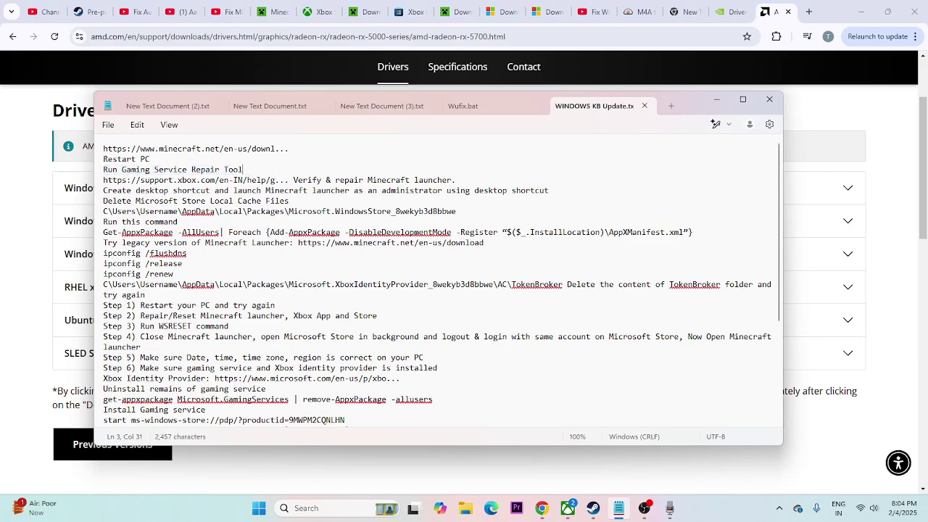
# - Switch to the Xbox app, open its support options and start the Gaming Services Repair Tool
pyautogui.click(716, 99)
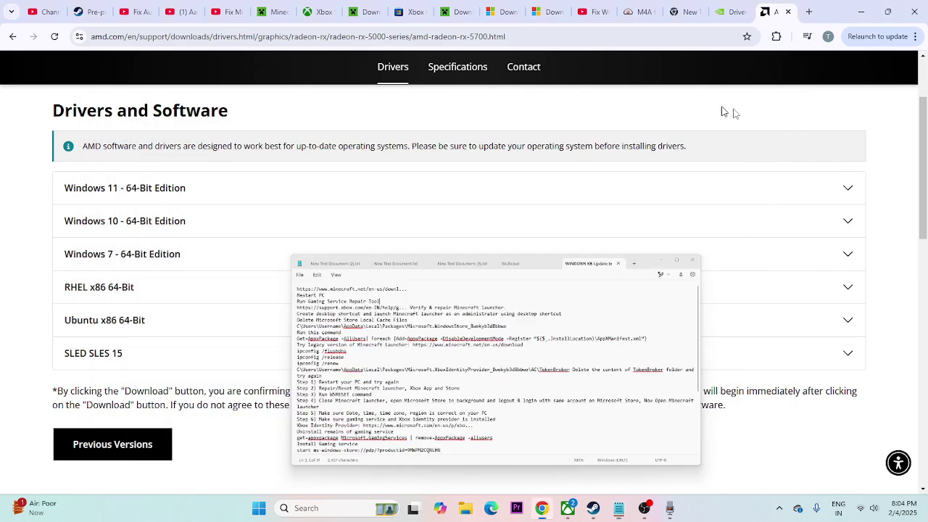
pyautogui.click(860, 11)
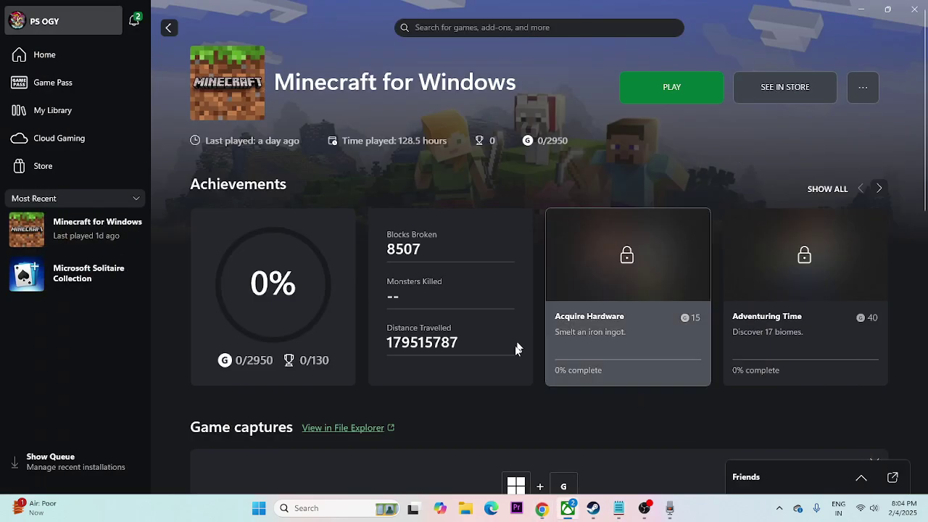
pyautogui.click(19, 25)
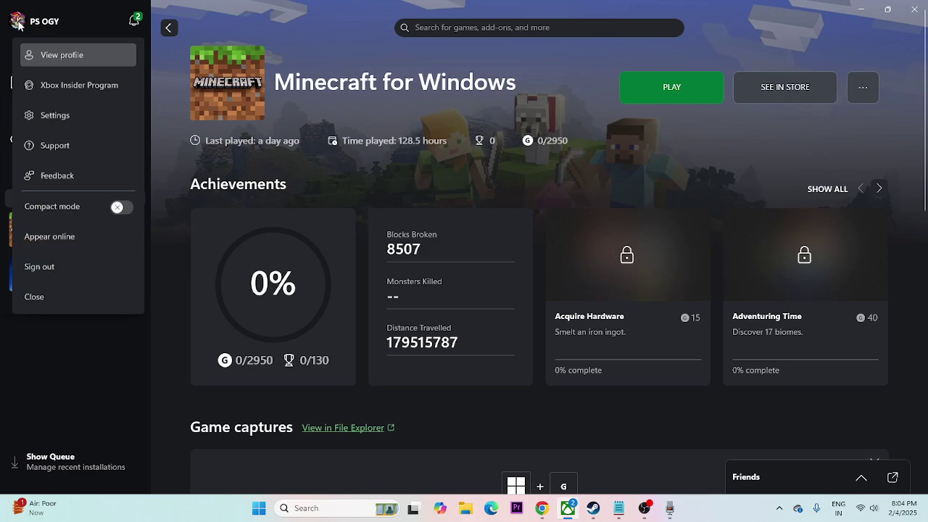
pyautogui.click(46, 144)
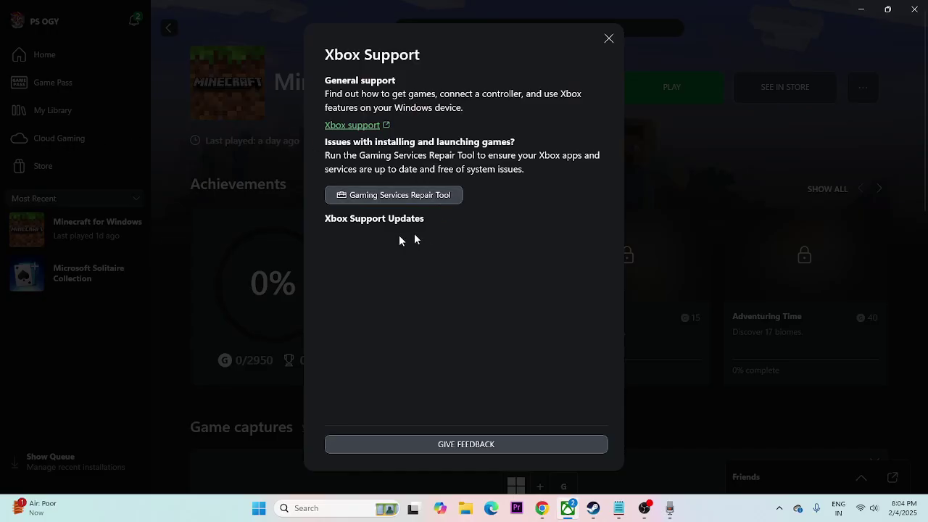
pyautogui.click(422, 196)
pyautogui.click(604, 323)
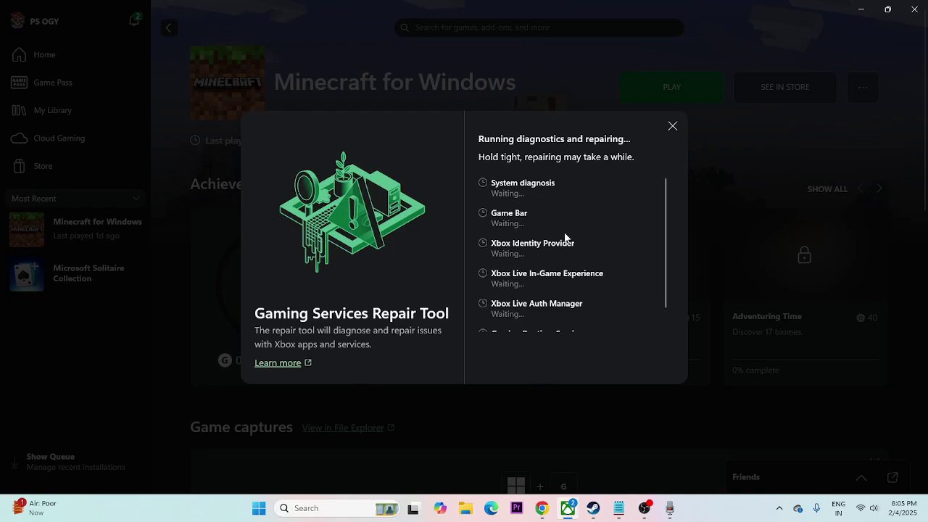
# - Review the component list in the Gaming Services Repair Tool and close the tool once the repair finishes
pyautogui.scroll(-1, 600, 205)
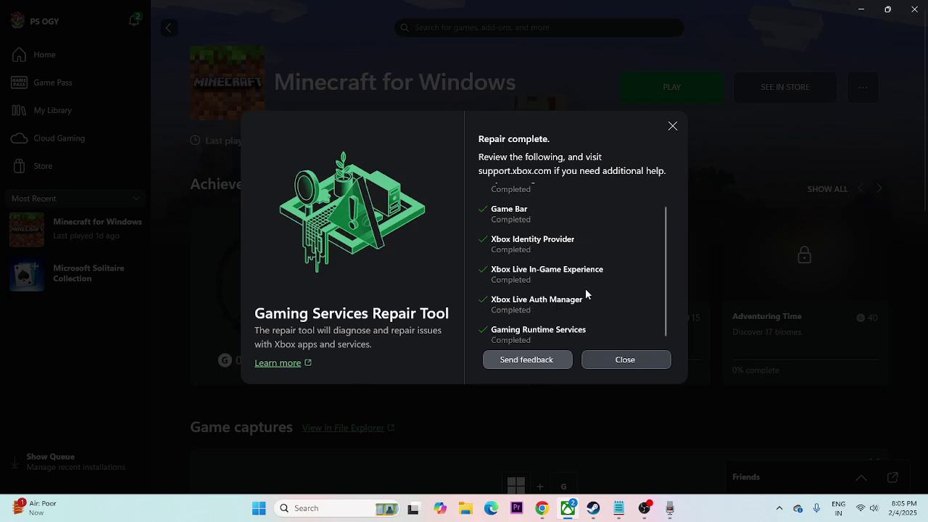
pyautogui.scroll(1, 587, 293)
pyautogui.scroll(-1, 587, 290)
pyautogui.click(643, 361)
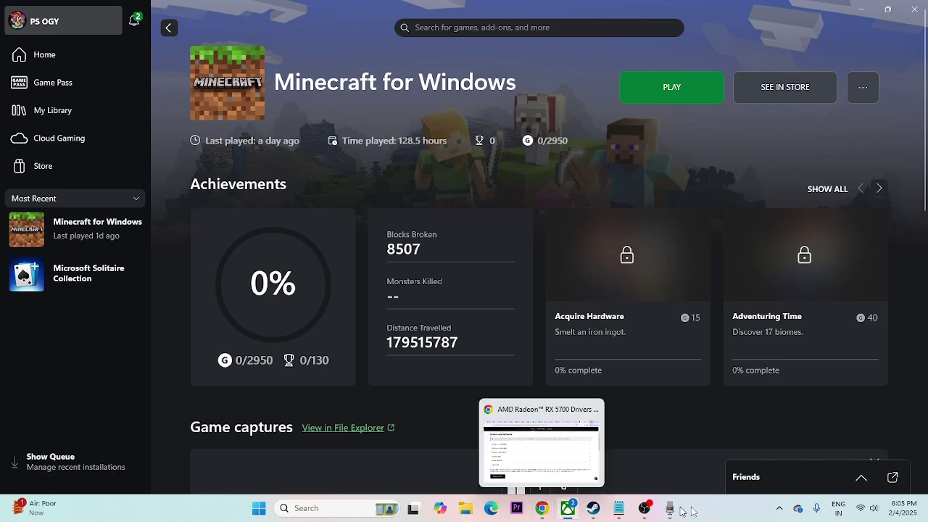
# - Switch to the Notepad notes and read the line with the support.xbox.com link and "Verify & repair Minecraft launcher"
pyautogui.click(618, 508)
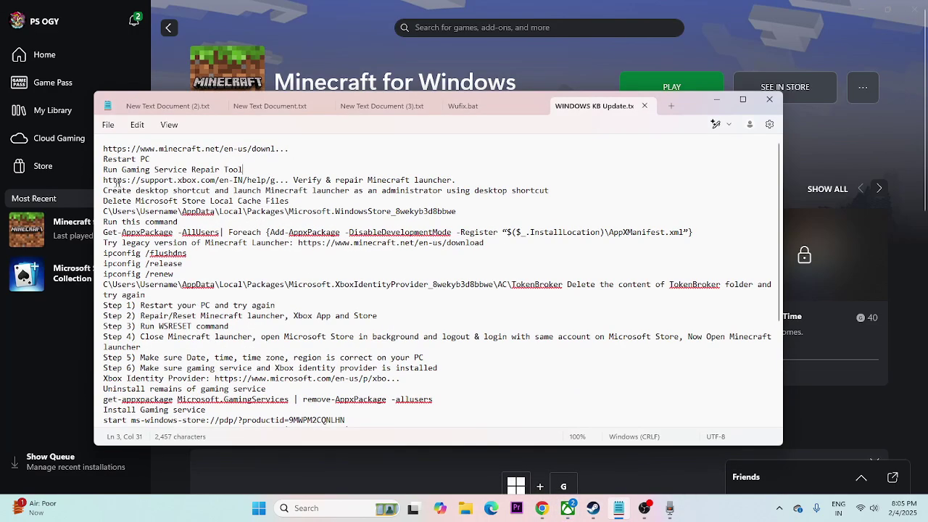
pyautogui.moveTo(103, 180); pyautogui.dragTo(290, 180)
pyautogui.click(519, 181)
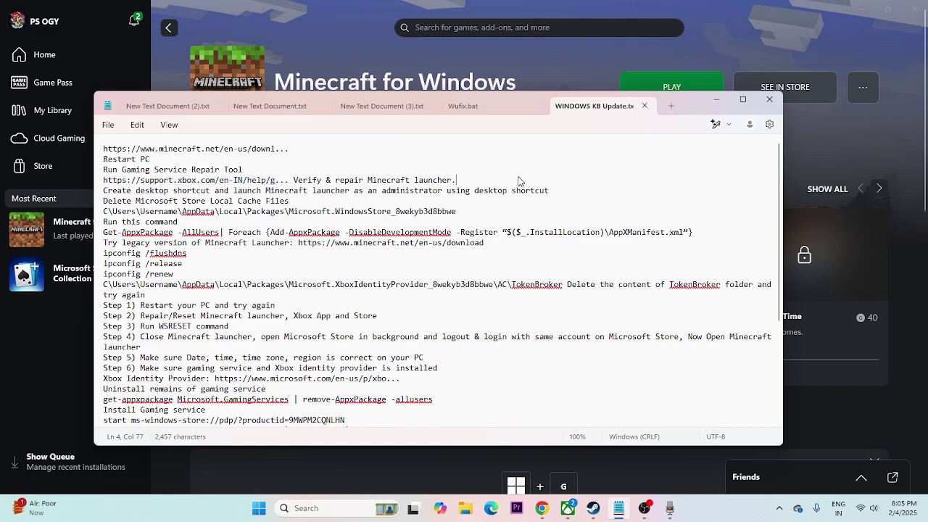
pyautogui.click(724, 104)
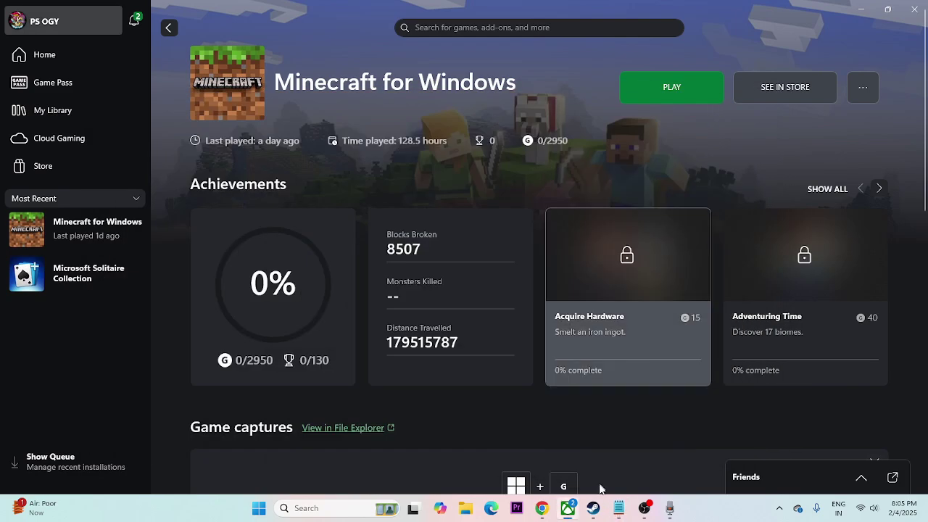
# - Switch to Chrome and view the Xbox support page "Gaming Services Repair Tool for PC" down to the Running the Repair Tool section
pyautogui.click(542, 508)
pyautogui.click(278, 11)
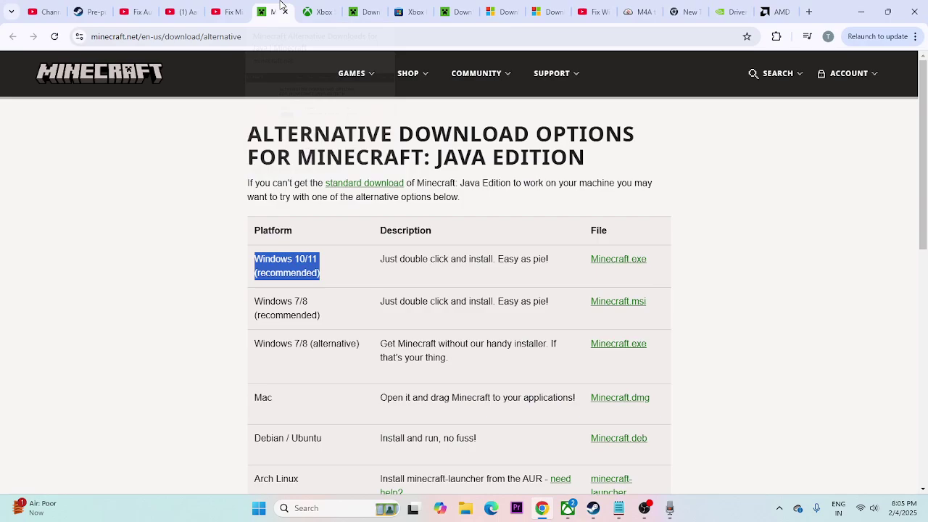
pyautogui.click(322, 11)
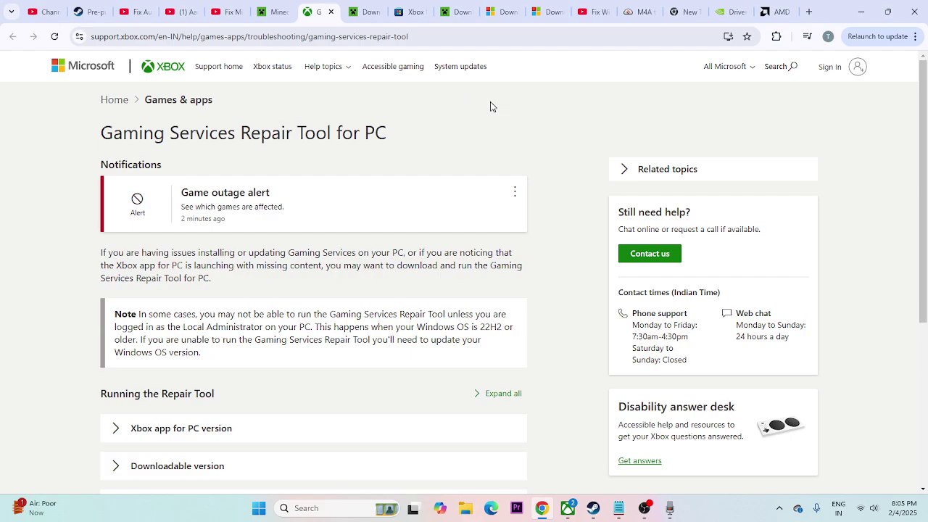
pyautogui.scroll(-4, 491, 107)
pyautogui.scroll(1, 140, 228)
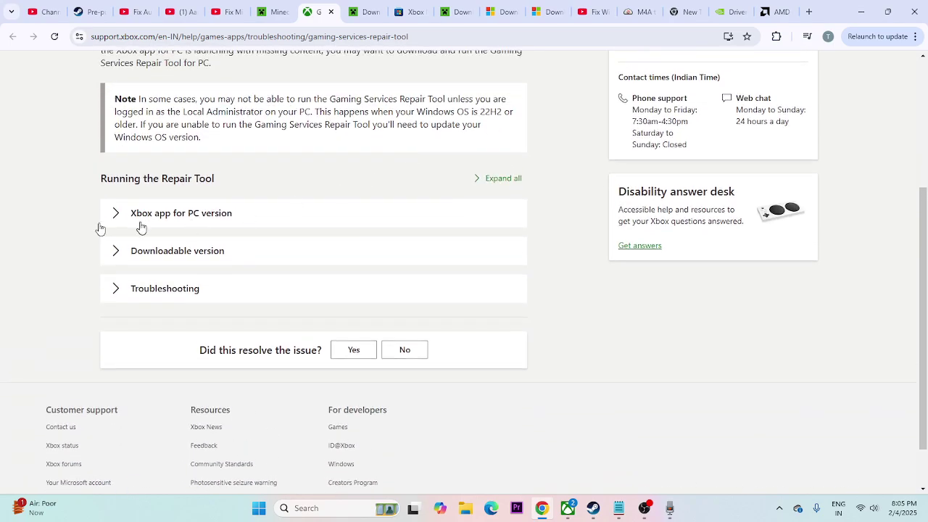
# - Expand the Downloadable version section and download the Gaming Services Repair Tool for PC
pyautogui.click(114, 251)
pyautogui.scroll(-3, 453, 203)
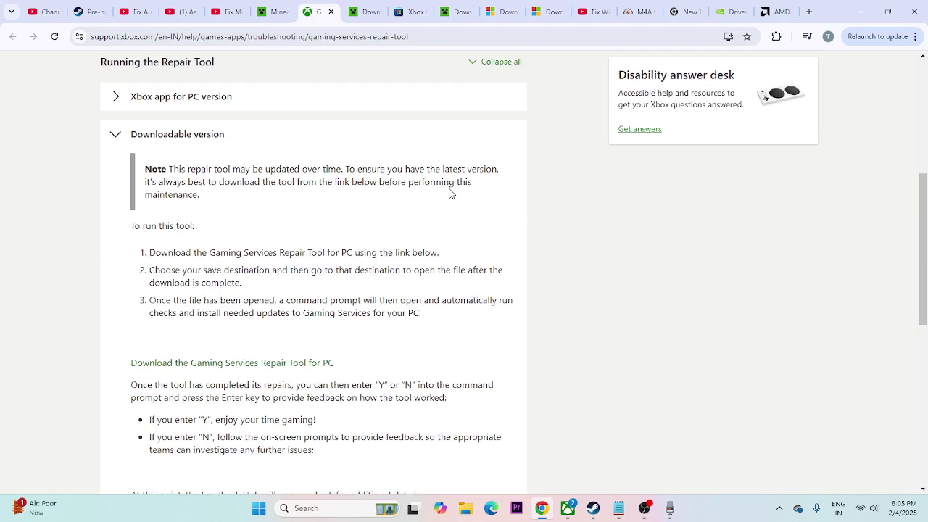
pyautogui.scroll(-4, 232, 227)
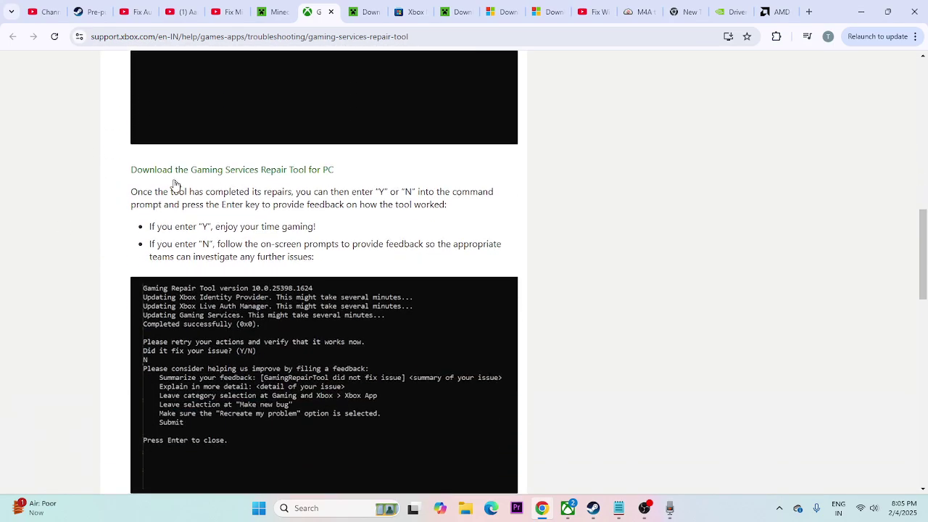
pyautogui.click(271, 172)
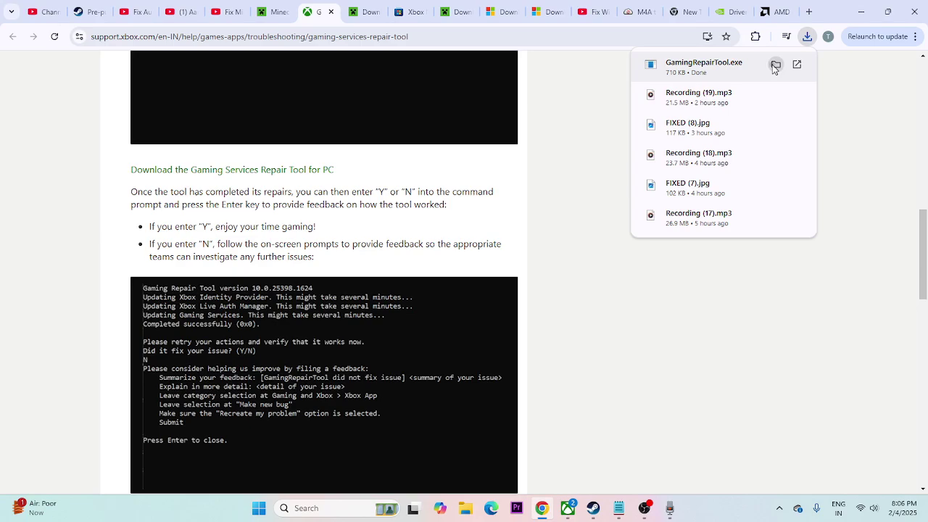
# - Run GamingRepairTool from the Downloads folder, answer "y" to whether it fixed the issue, and close its window and the folder
pyautogui.click(772, 65)
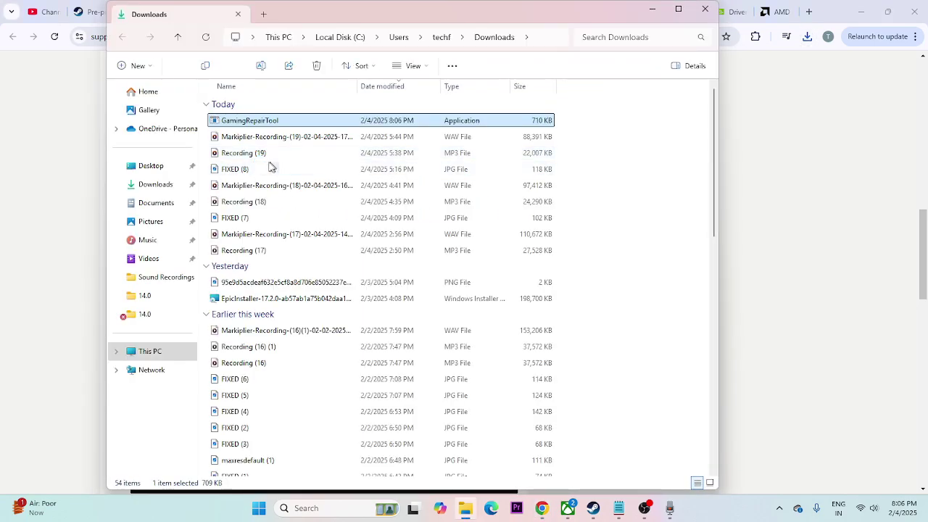
pyautogui.click(269, 125)
pyautogui.doubleClick(269, 124)
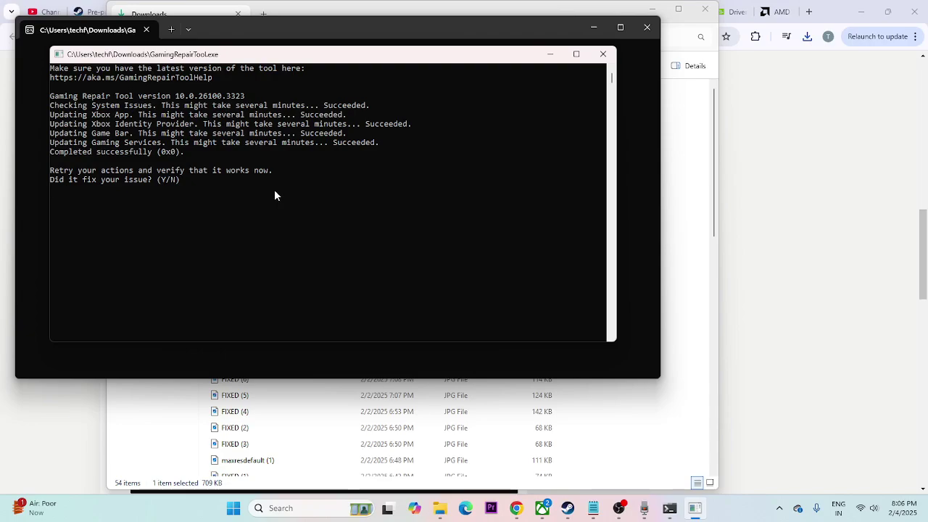
pyautogui.write('y')
pyautogui.press('Return')
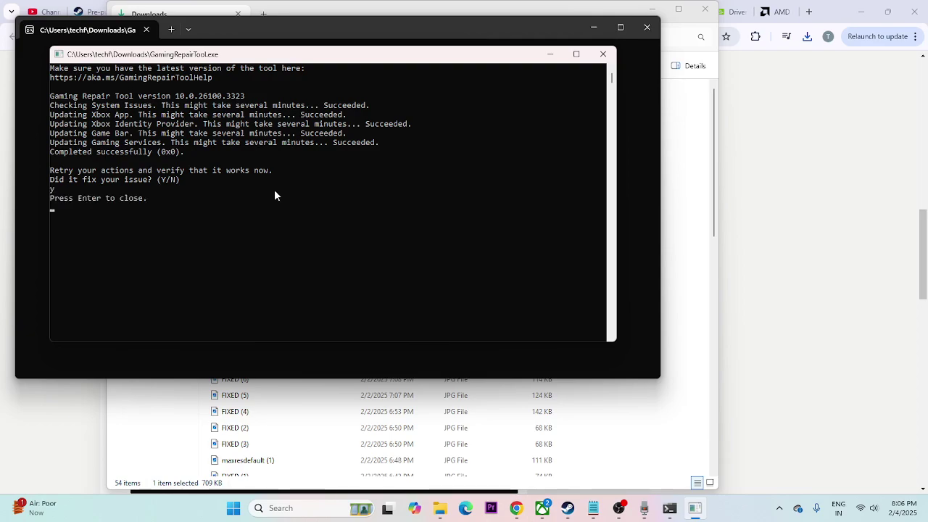
pyautogui.click(603, 54)
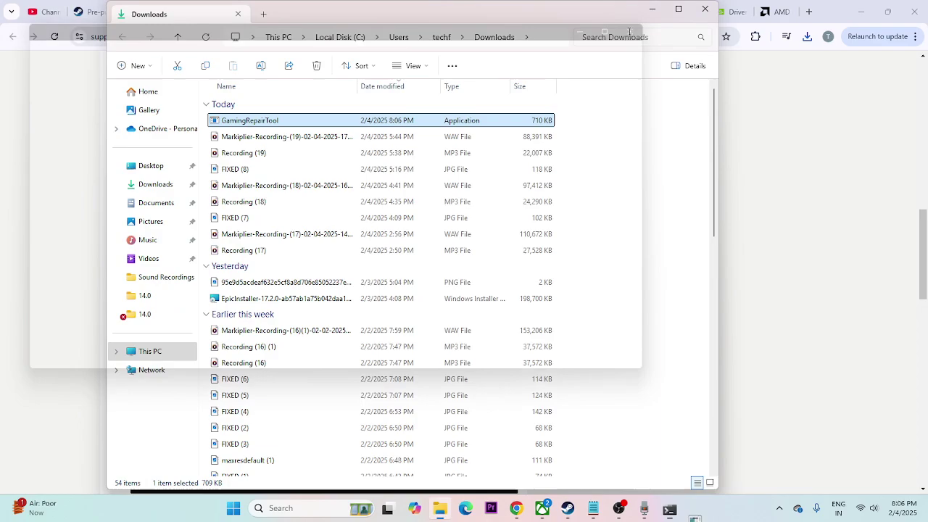
pyautogui.click(705, 9)
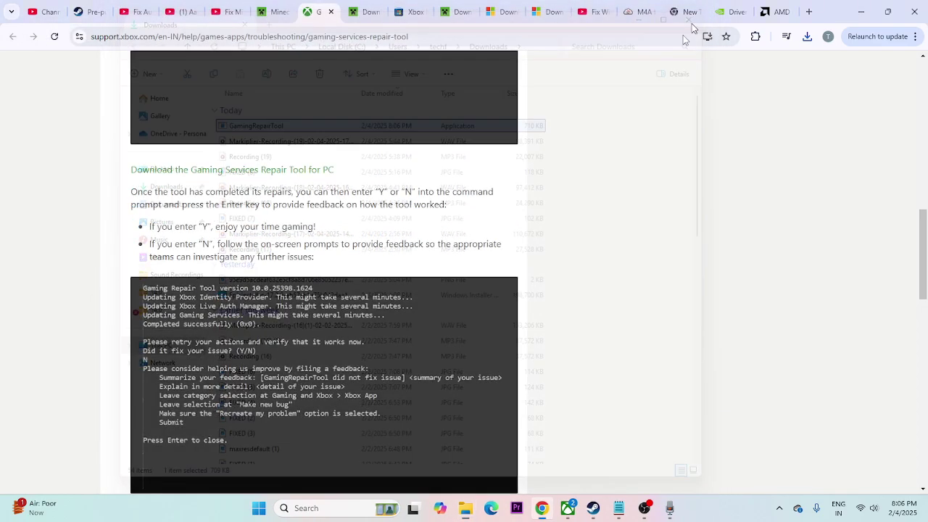
# - Return to the Xbox app and view the Files installation info in the management options of Minecraft for Windows
pyautogui.scroll(3, 374, 221)
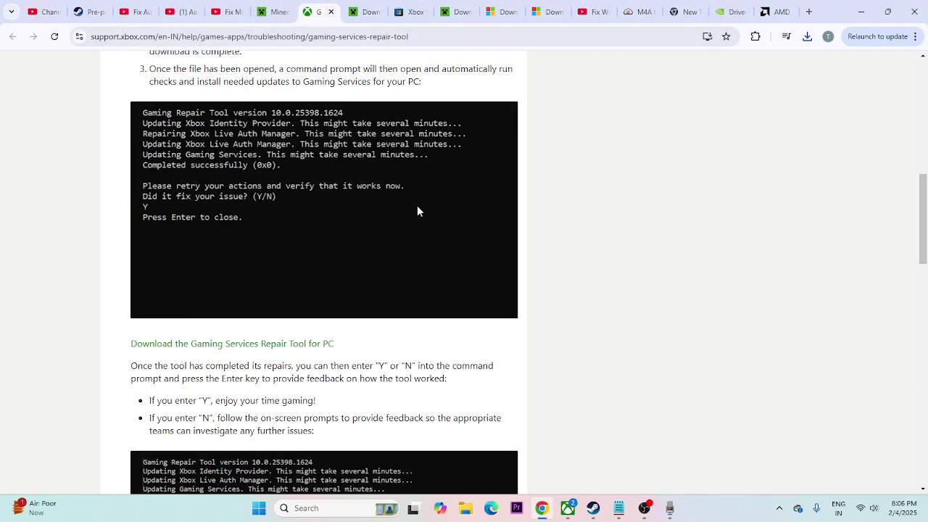
pyautogui.click(860, 12)
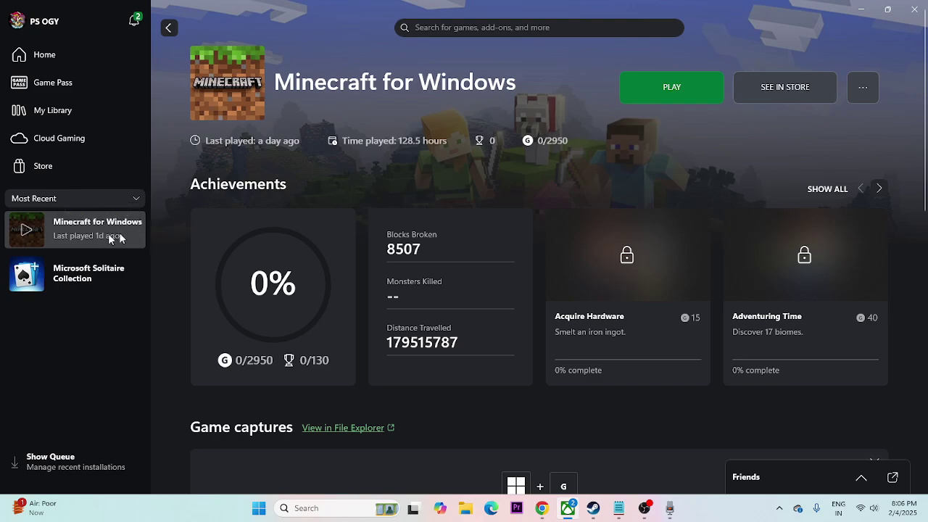
pyautogui.rightClick(88, 231)
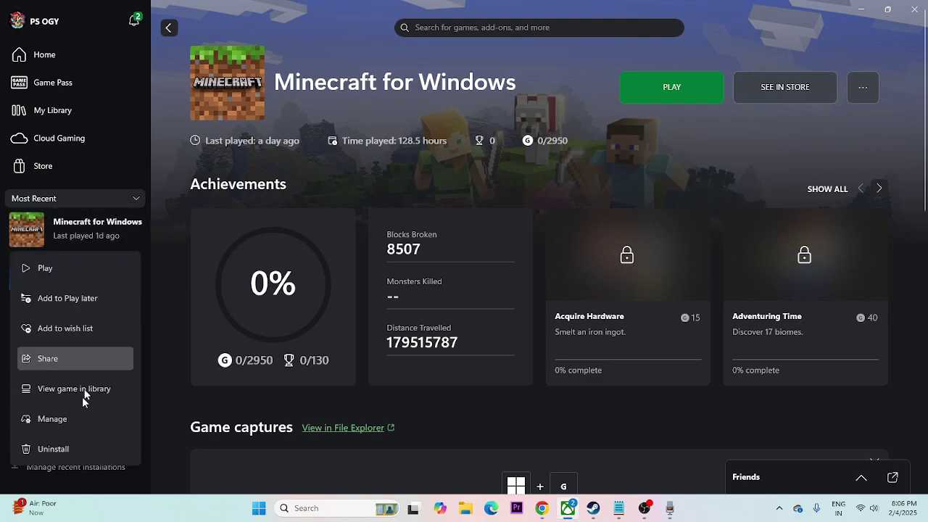
pyautogui.click(191, 231)
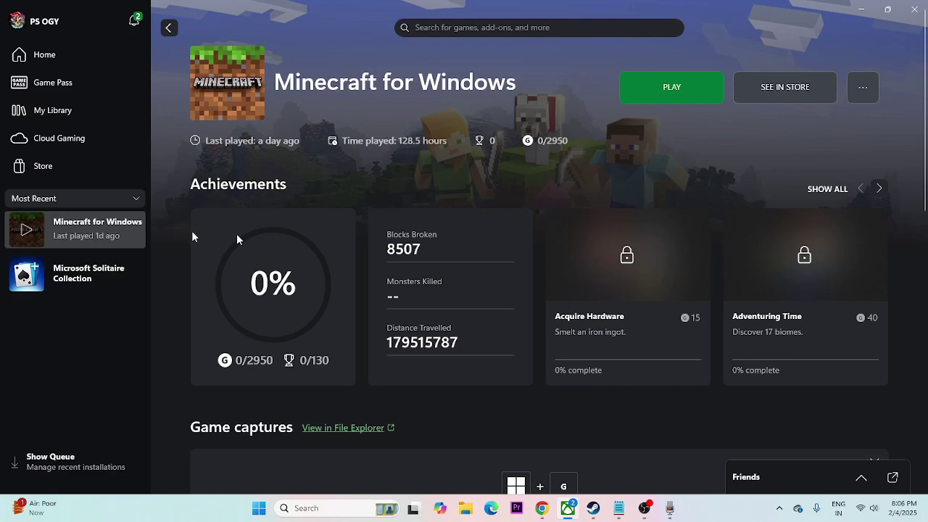
pyautogui.click(866, 86)
pyautogui.click(864, 153)
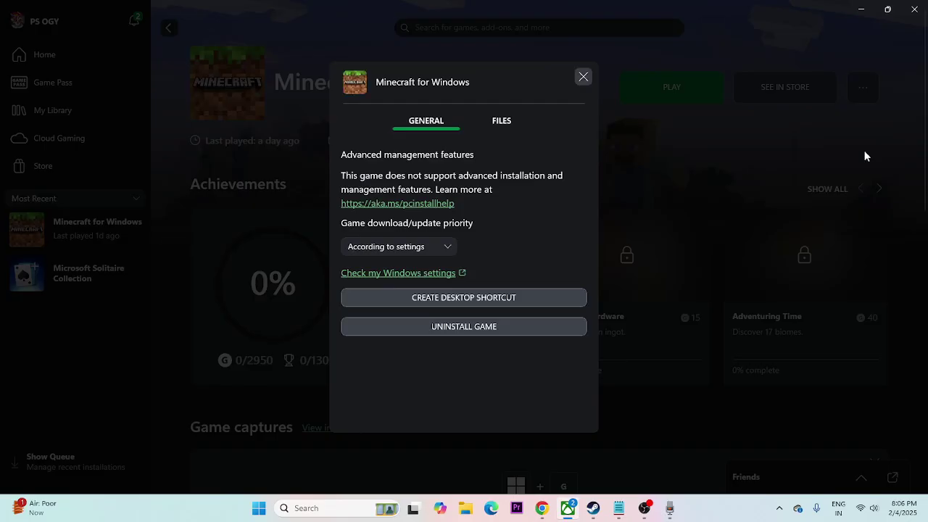
pyautogui.click(495, 122)
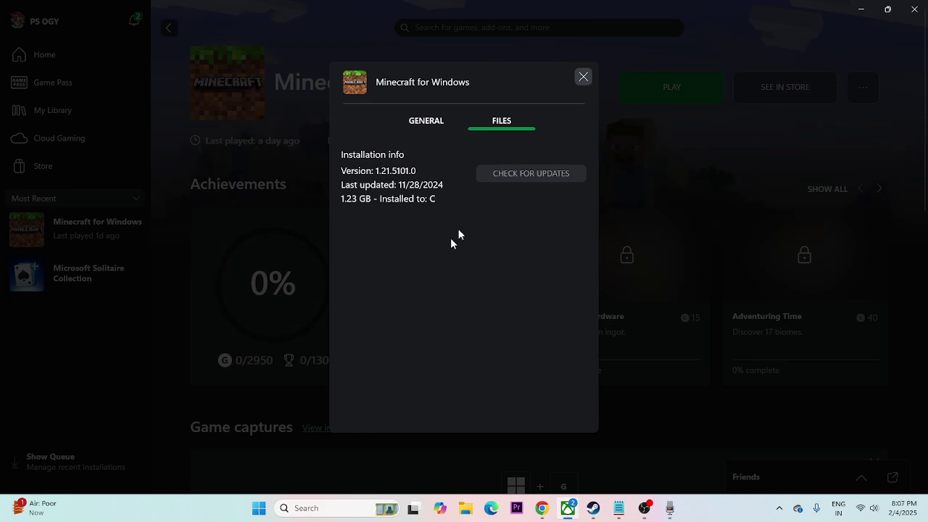
pyautogui.click(583, 76)
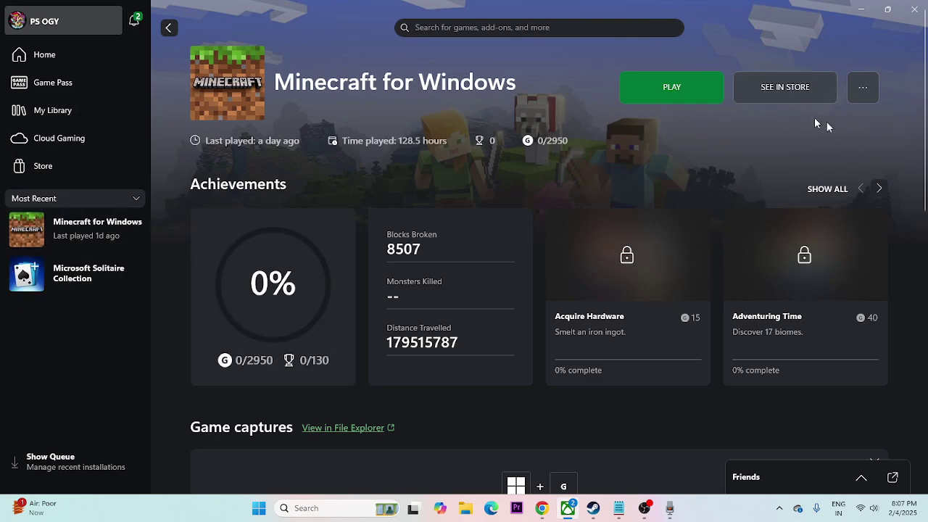
# - Locate the Create Desktop Shortcut option in the Minecraft for Windows management options, close them and show the desktop
pyautogui.click(862, 88)
pyautogui.click(843, 155)
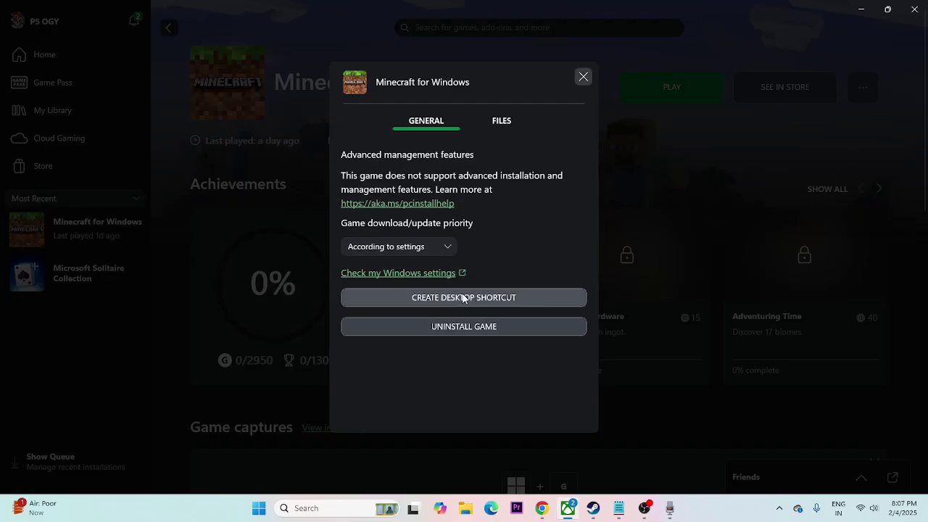
pyautogui.click(583, 77)
pyautogui.click(861, 8)
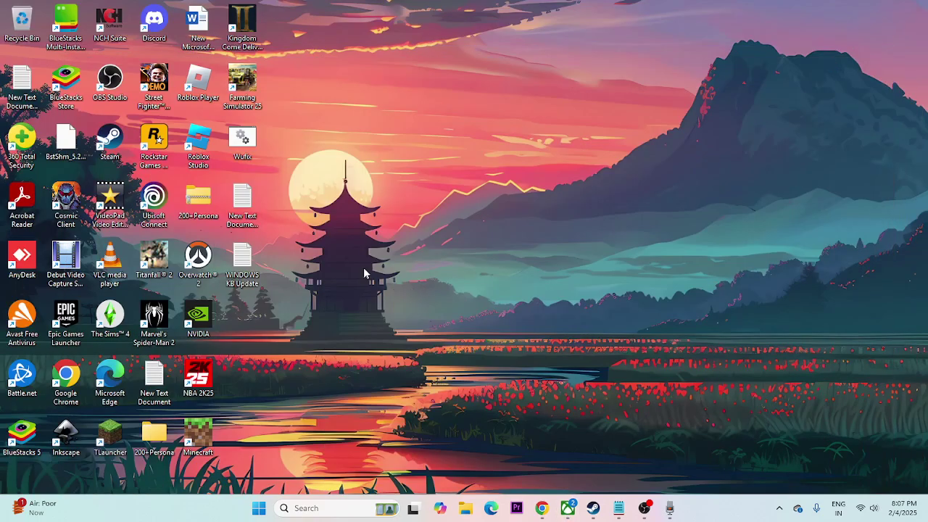
# - Inspect the options and Properties of the Minecraft desktop shortcut, and close its Properties window
pyautogui.rightClick(205, 452)
pyautogui.press('Escape')
pyautogui.rightClick(204, 449)
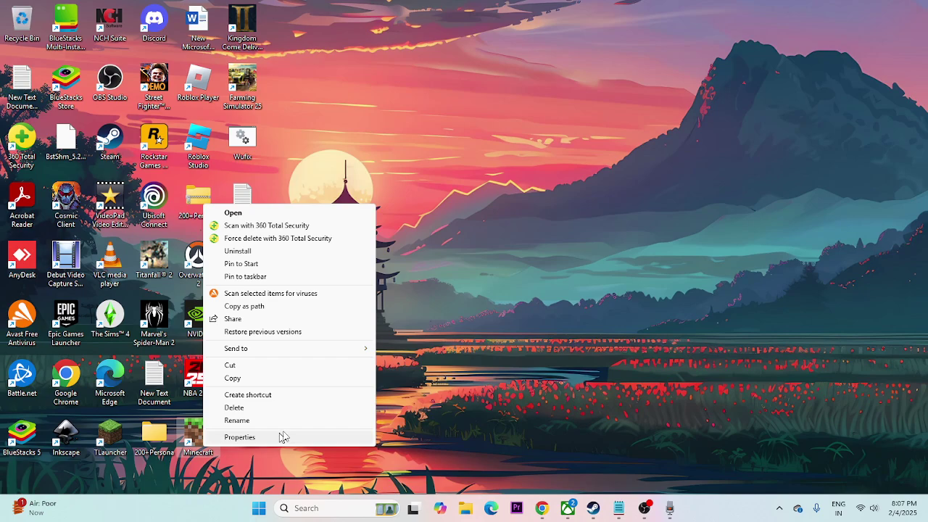
pyautogui.press('Escape')
pyautogui.rightClick(202, 437)
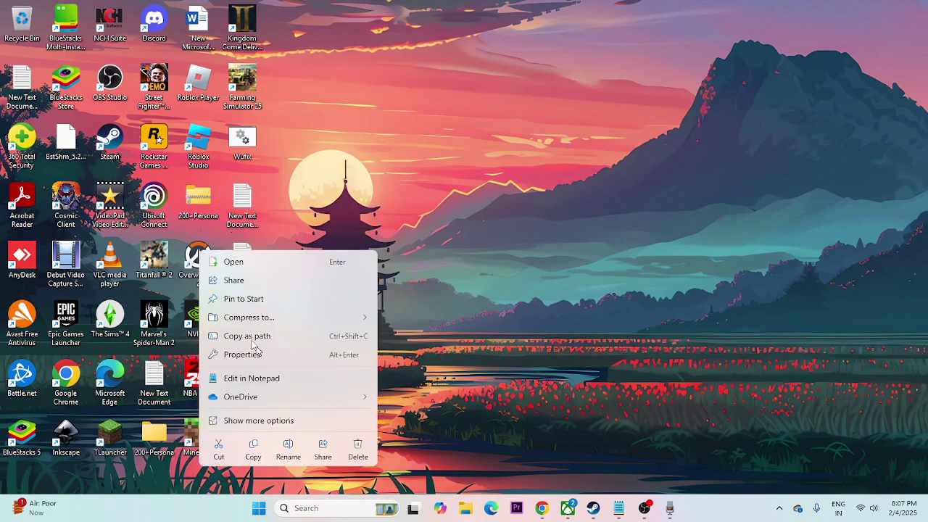
pyautogui.click(243, 420)
pyautogui.click(259, 423)
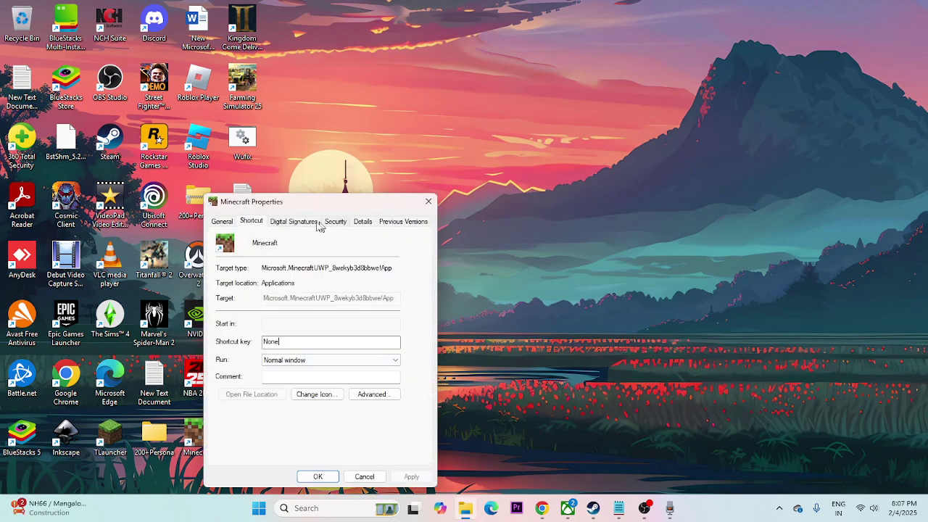
pyautogui.click(427, 203)
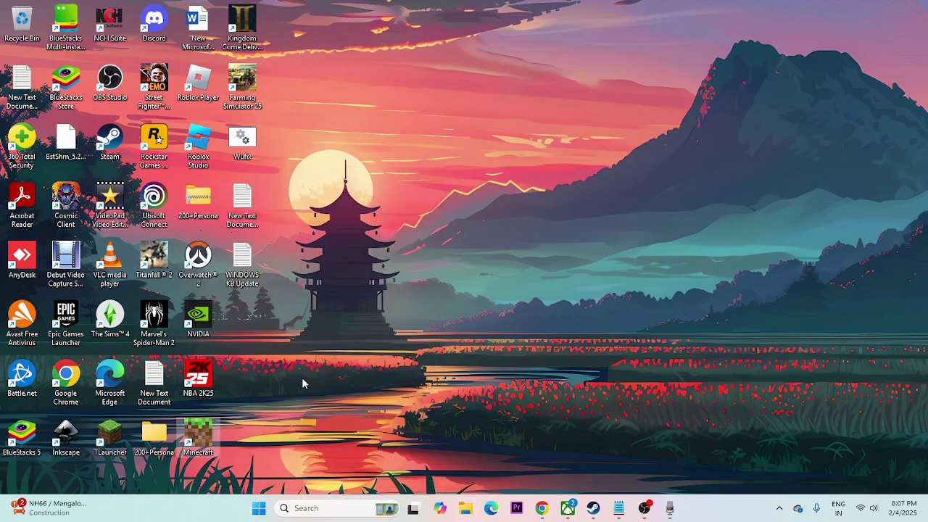
# - Check the available options of the Minecraft and TLauncher desktop shortcuts, locating Run as administrator for TLauncher
pyautogui.rightClick(200, 438)
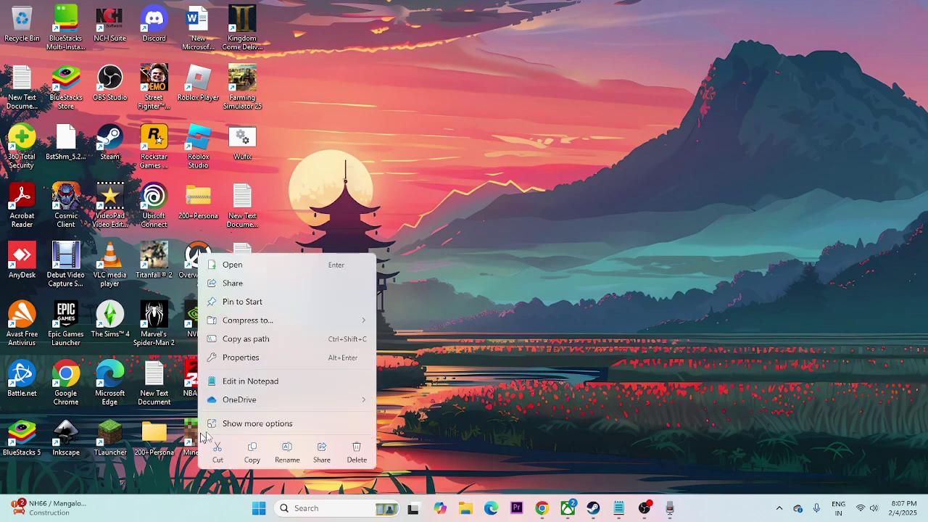
pyautogui.click(429, 400)
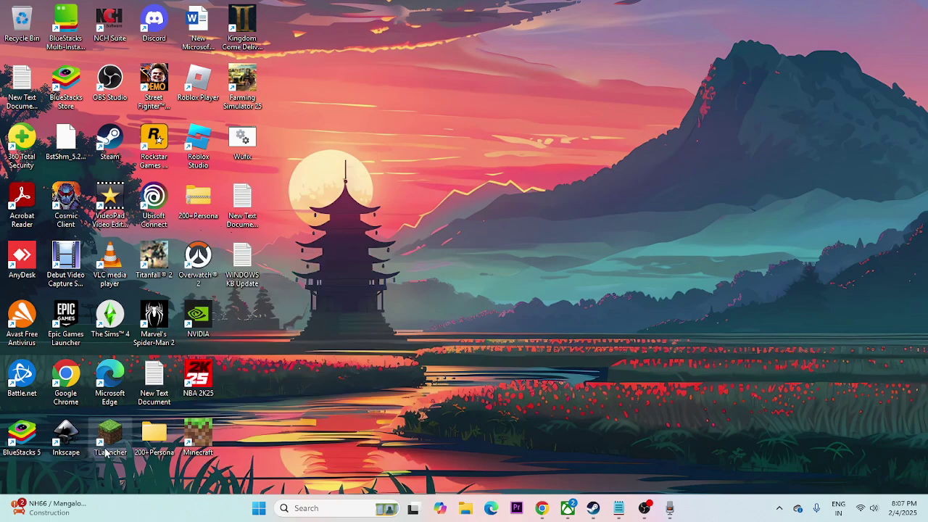
pyautogui.rightClick(106, 439)
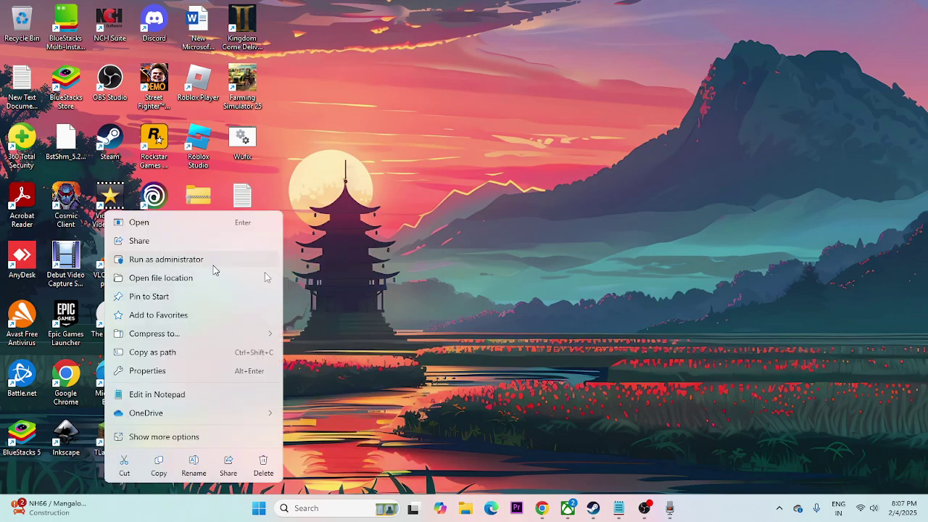
pyautogui.press('Escape')
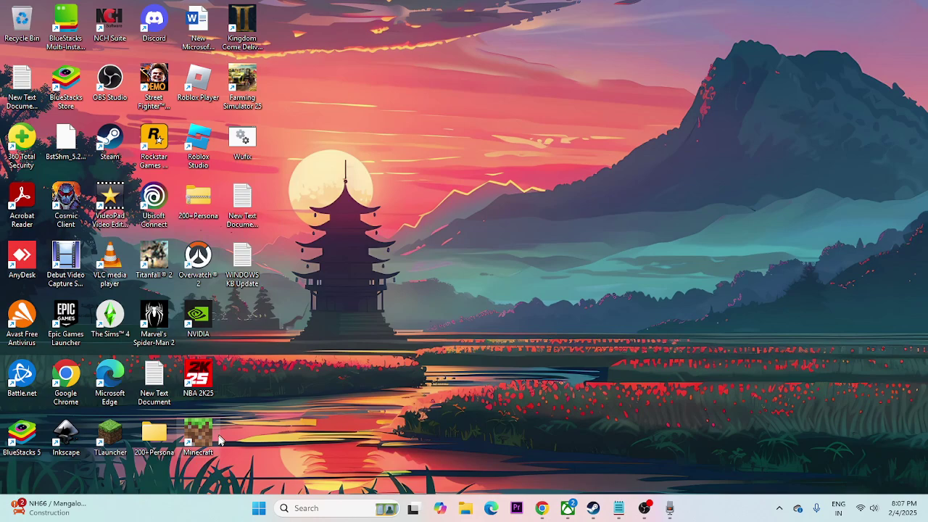
pyautogui.rightClick(110, 435)
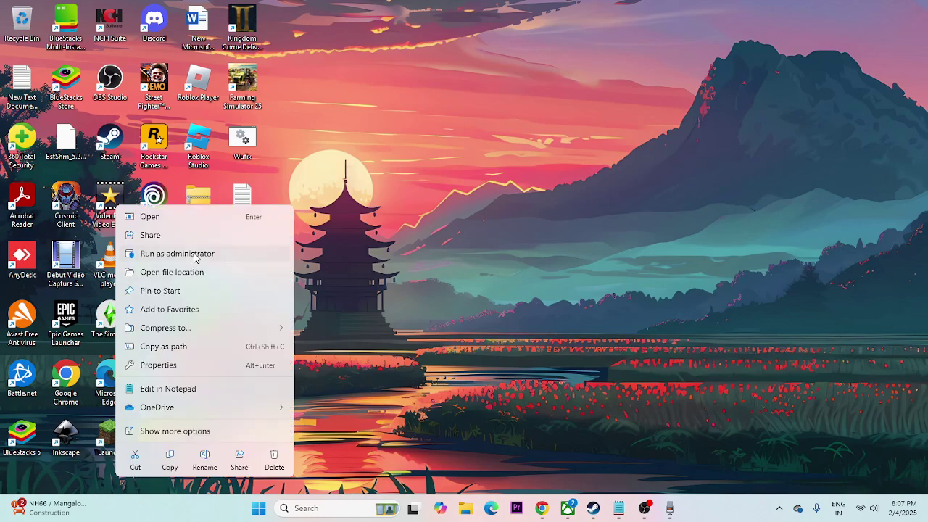
pyautogui.press('Escape')
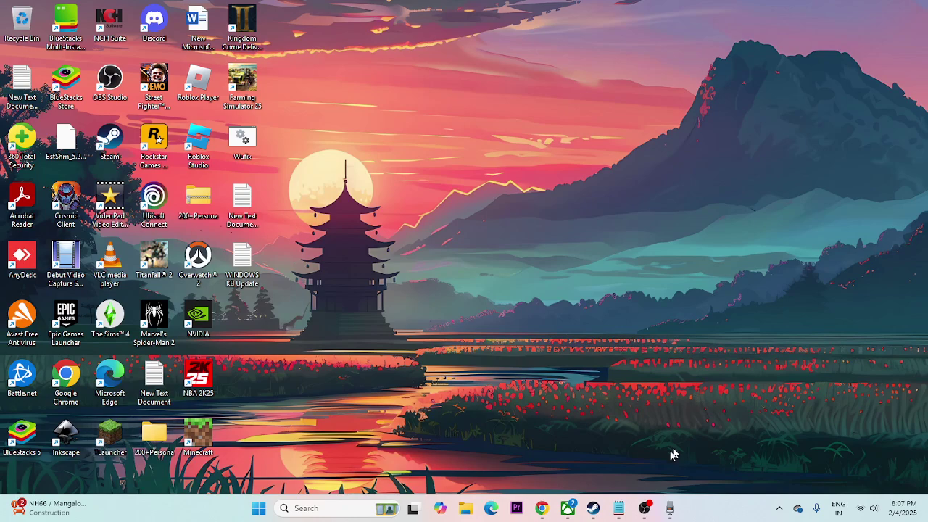
# - Bring up the Xbox app, switch to the WINDOWS KB Update notes in Notepad and highlight the Microsoft Store cache path
pyautogui.click(565, 507)
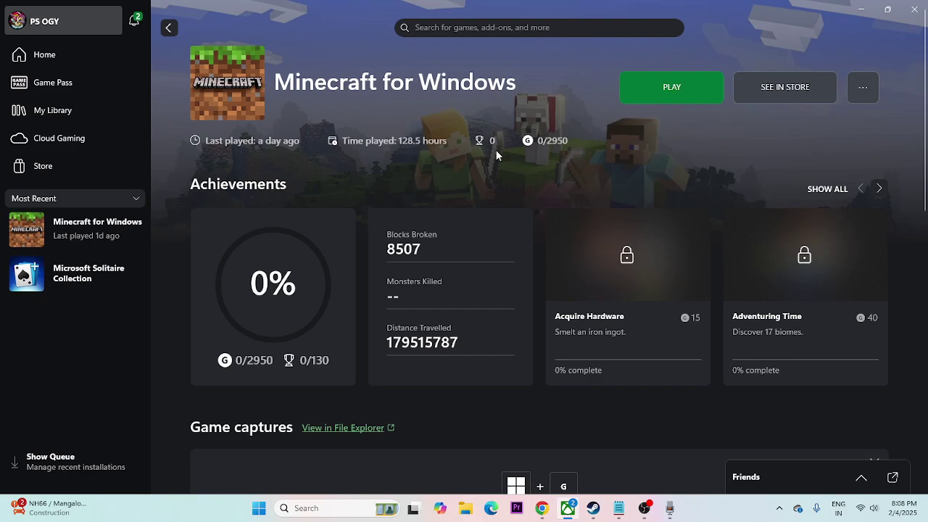
pyautogui.click(618, 507)
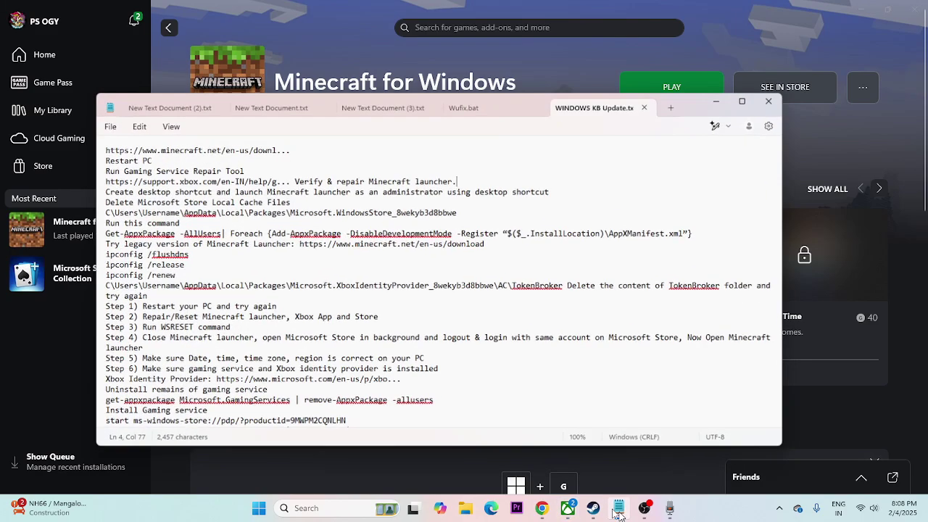
pyautogui.click(359, 252)
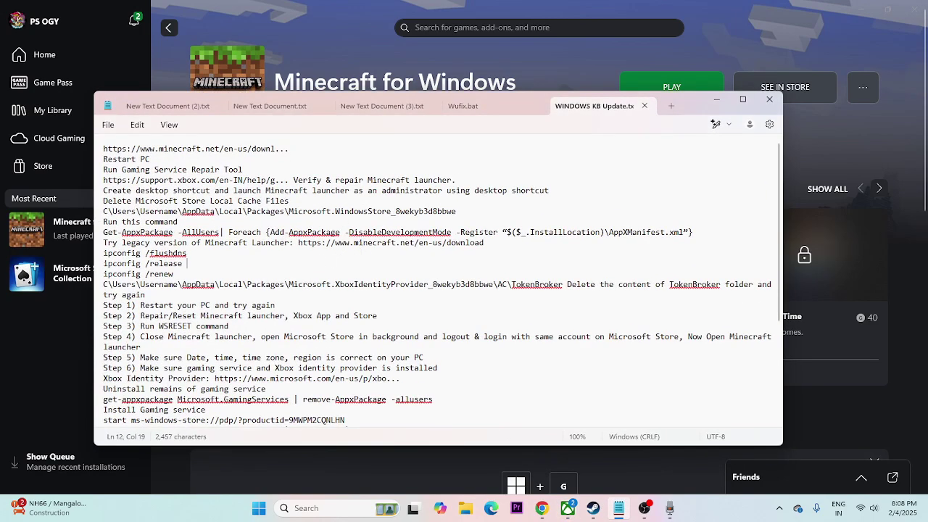
pyautogui.moveTo(103, 211); pyautogui.dragTo(458, 215)
pyautogui.click(461, 211)
# - Open File Explorer and go to the AppData folder of the user account under Users on Local Disk (C:)
pyautogui.click(466, 507)
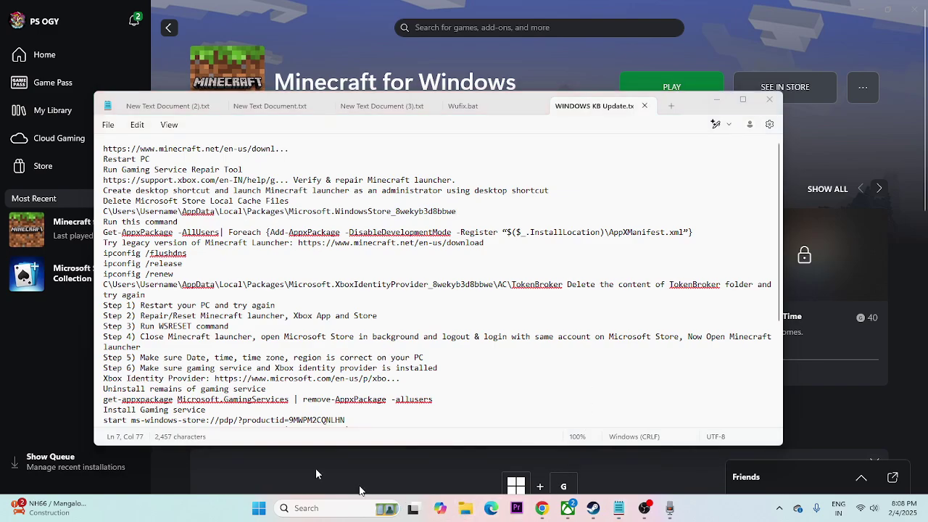
pyautogui.click(150, 351)
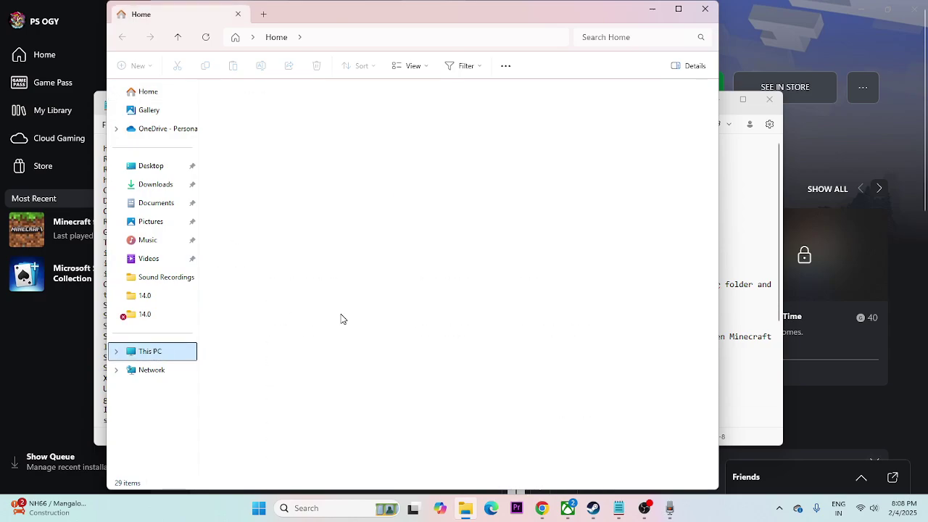
pyautogui.click(267, 123)
pyautogui.doubleClick(266, 125)
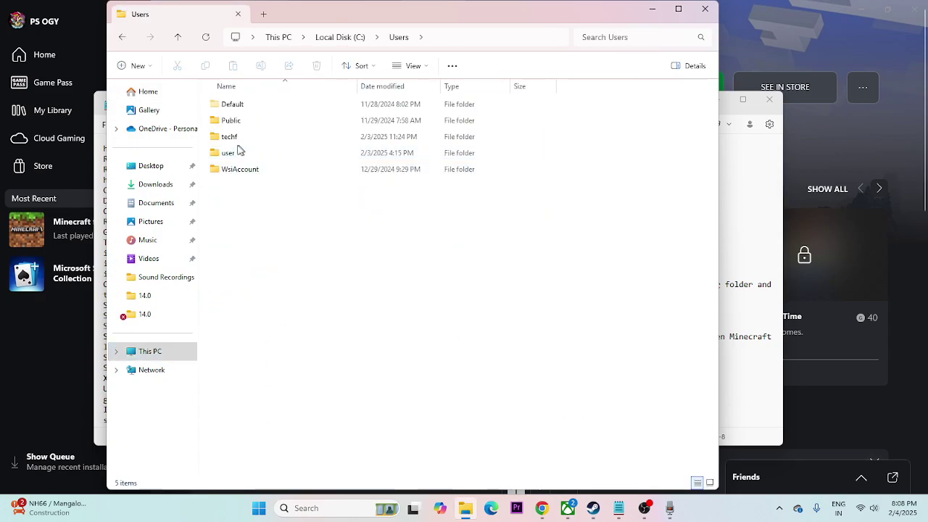
pyautogui.doubleClick(239, 152)
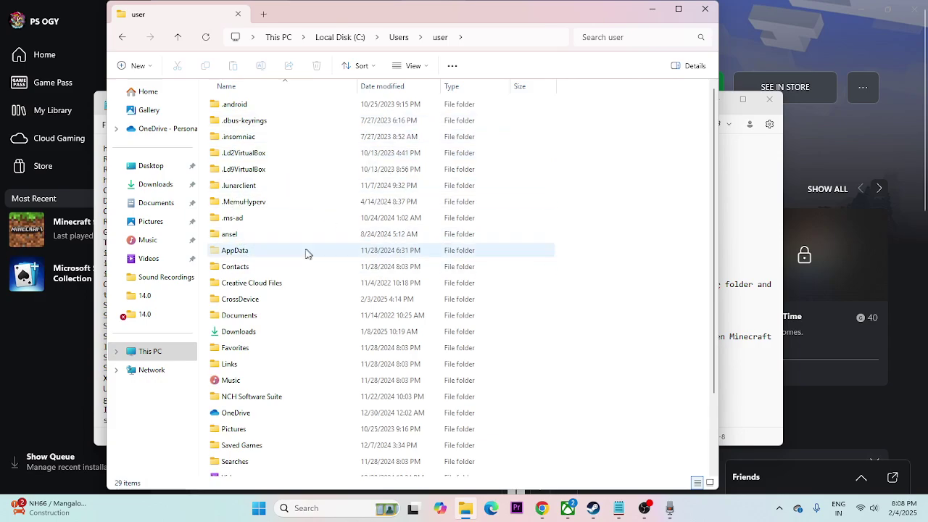
pyautogui.doubleClick(255, 251)
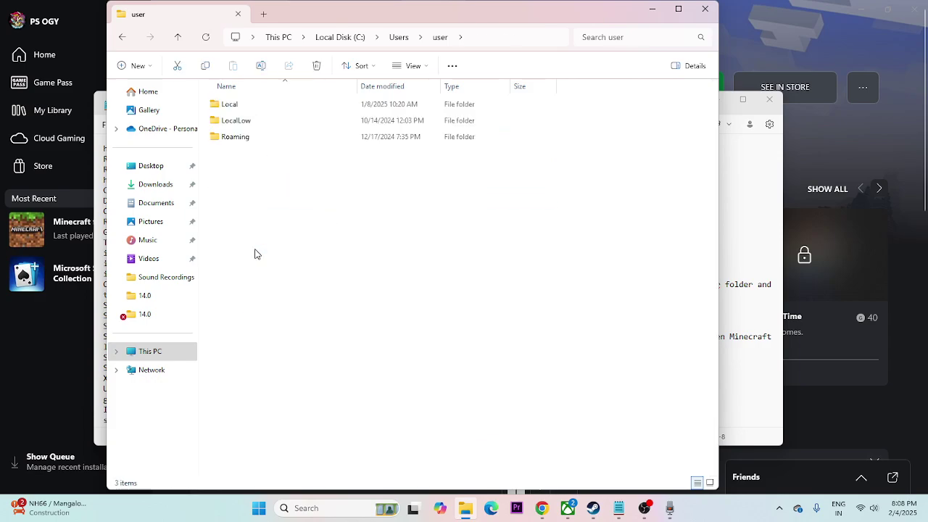
# - Check the cache path in the Notepad notes and go to the Packages folder inside AppData's Local folder
pyautogui.click(618, 507)
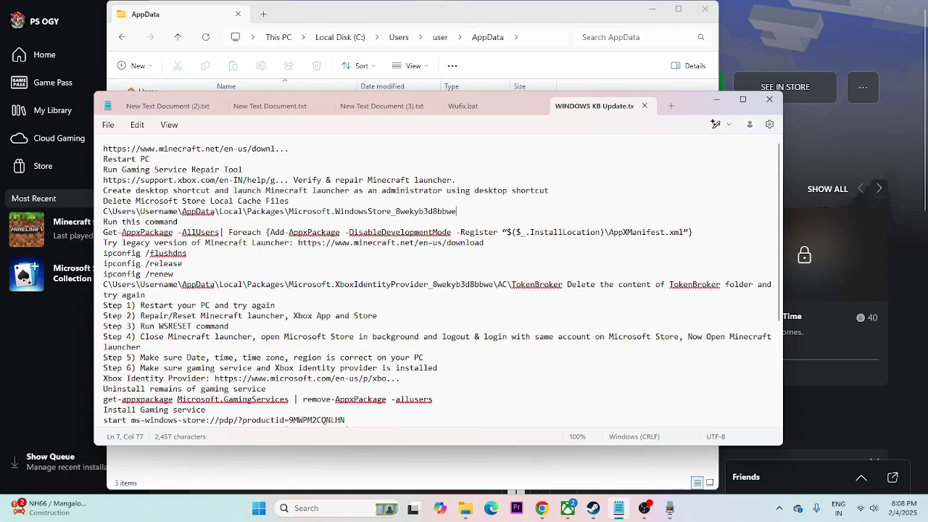
pyautogui.click(716, 99)
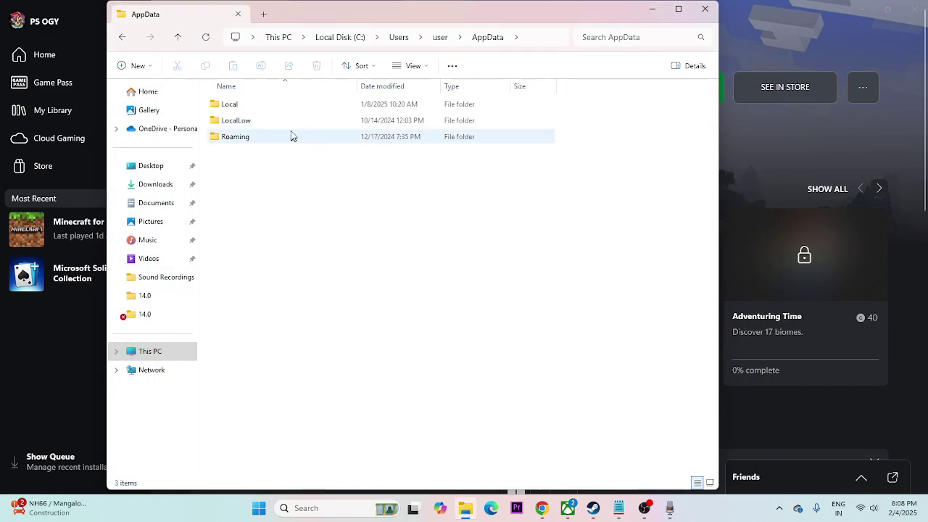
pyautogui.doubleClick(238, 108)
pyautogui.scroll(-9, 253, 232)
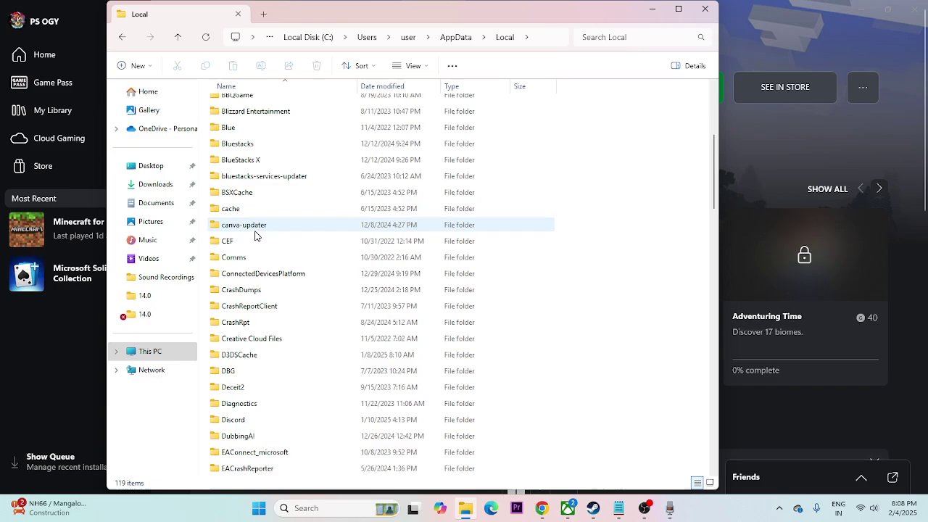
pyautogui.scroll(-3, 255, 236)
pyautogui.scroll(-3, 257, 239)
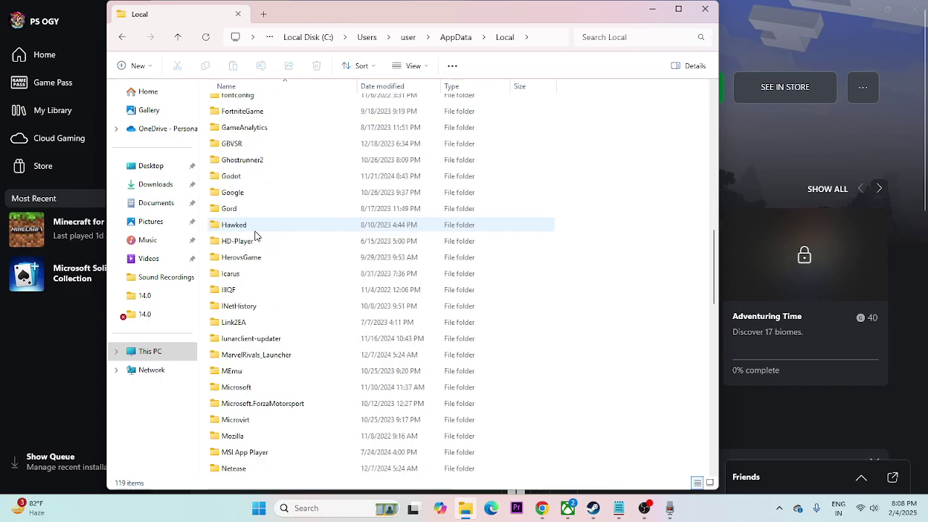
pyautogui.scroll(-6, 262, 261)
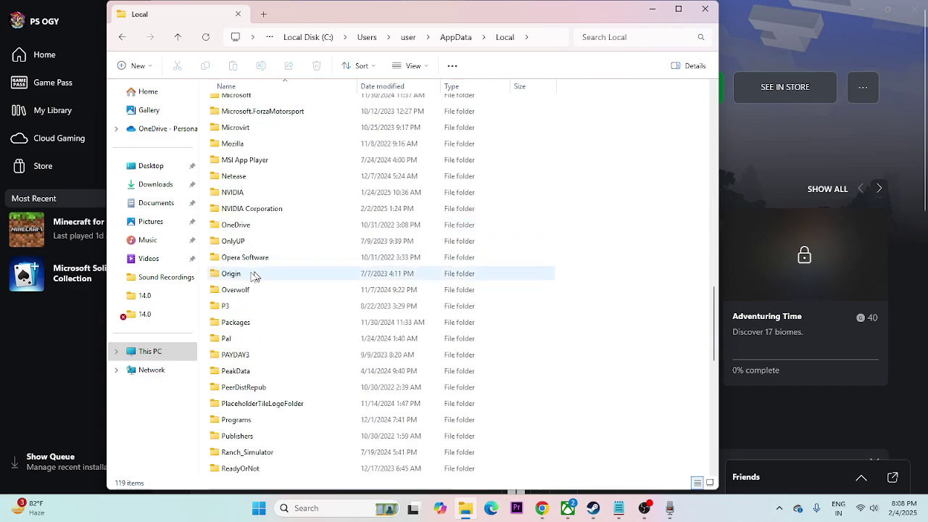
pyautogui.doubleClick(241, 324)
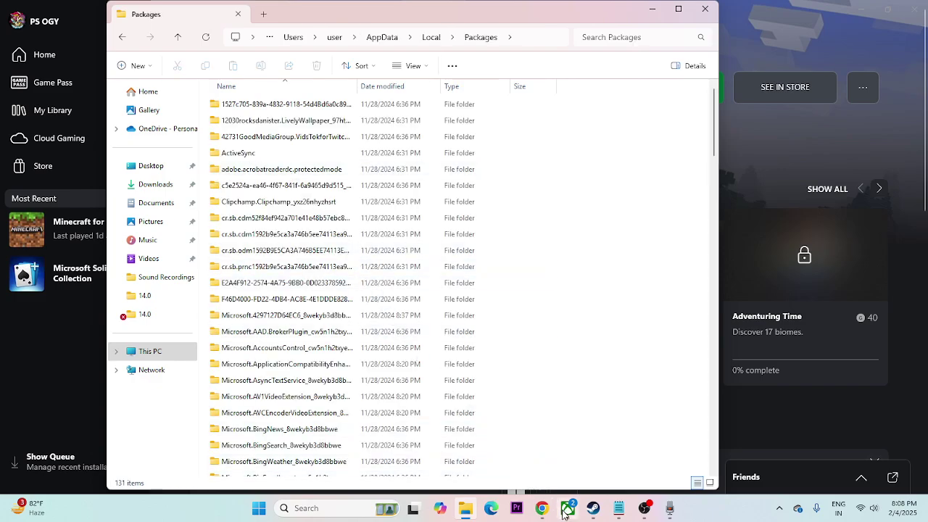
# - Check the Microsoft Store cache folder name in the WINDOWS KB Update notes against the Packages folder list
pyautogui.click(626, 515)
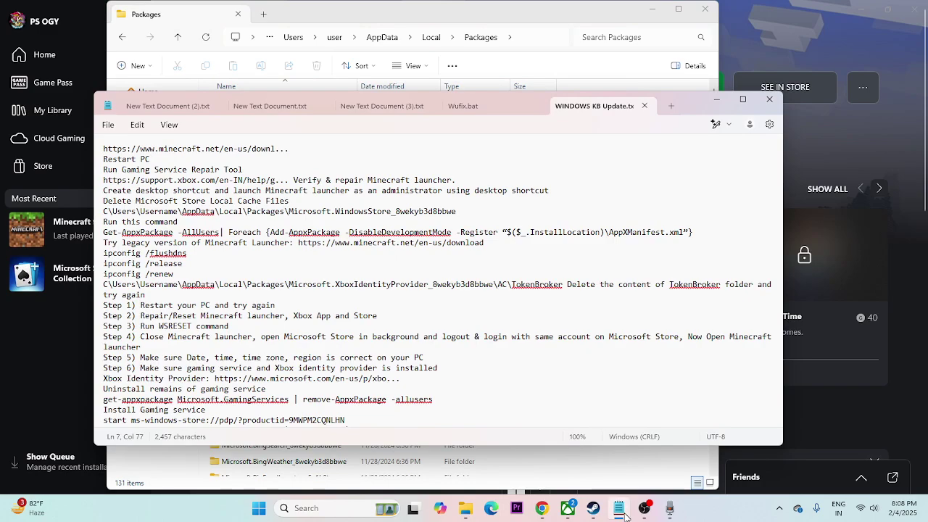
pyautogui.click(618, 508)
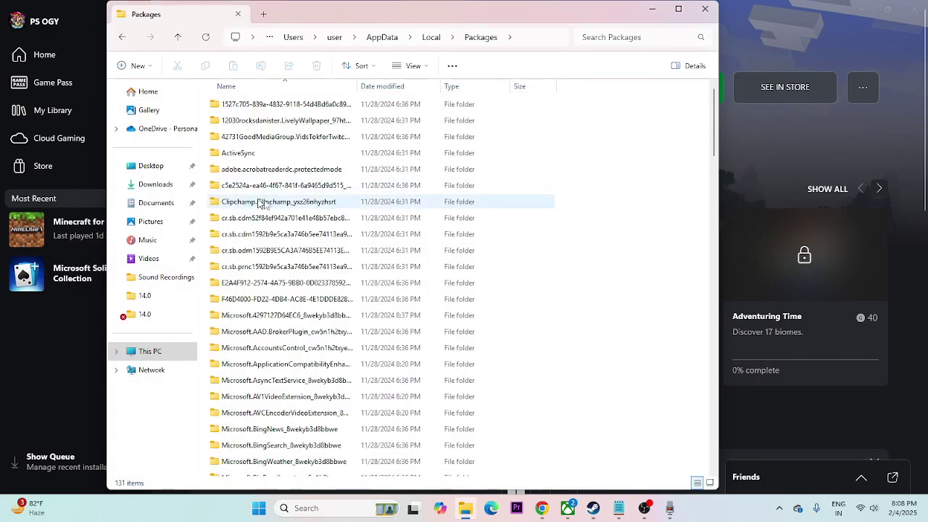
pyautogui.scroll(-7, 283, 203)
pyautogui.scroll(6, 362, 255)
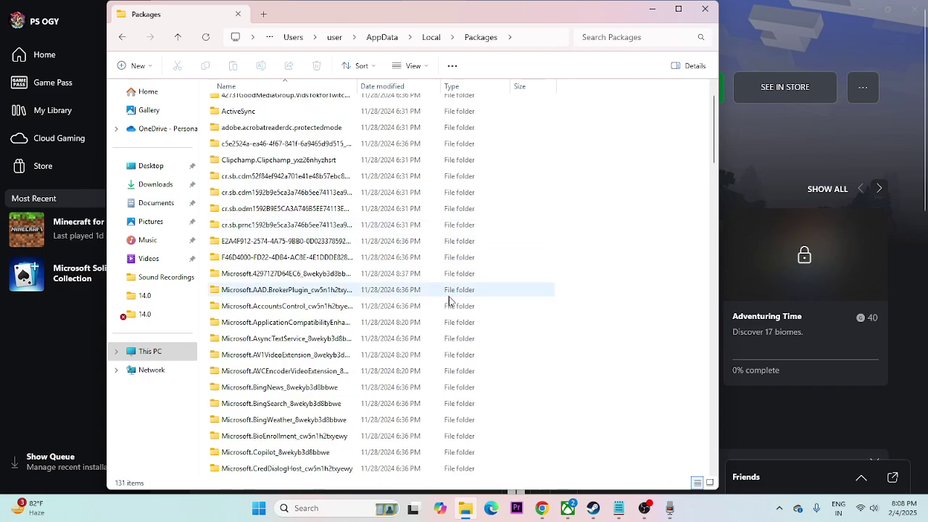
pyautogui.click(619, 508)
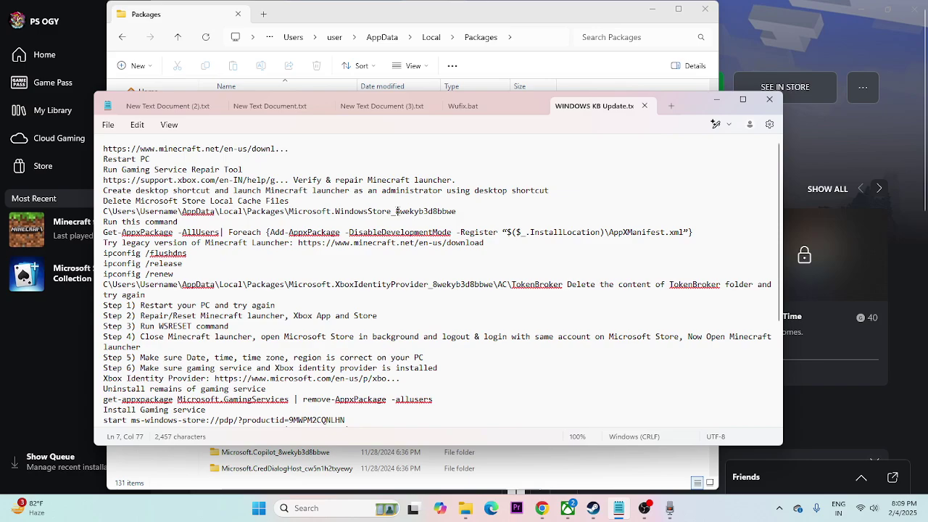
pyautogui.click(708, 103)
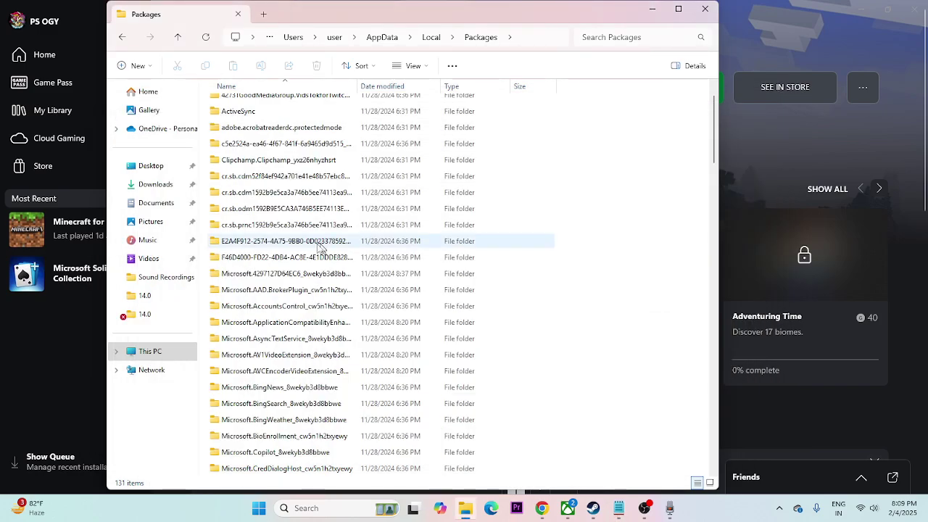
# - Look through the Packages folder list for the Microsoft.WindowsStore_8wekyb3d8bbwe folder
pyautogui.scroll(-3, 272, 261)
pyautogui.scroll(-4, 286, 283)
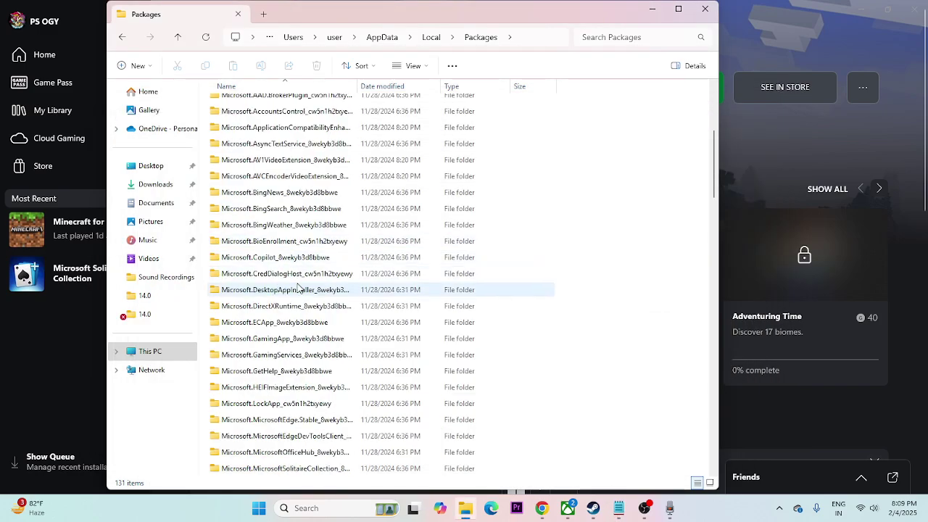
pyautogui.scroll(-2, 300, 286)
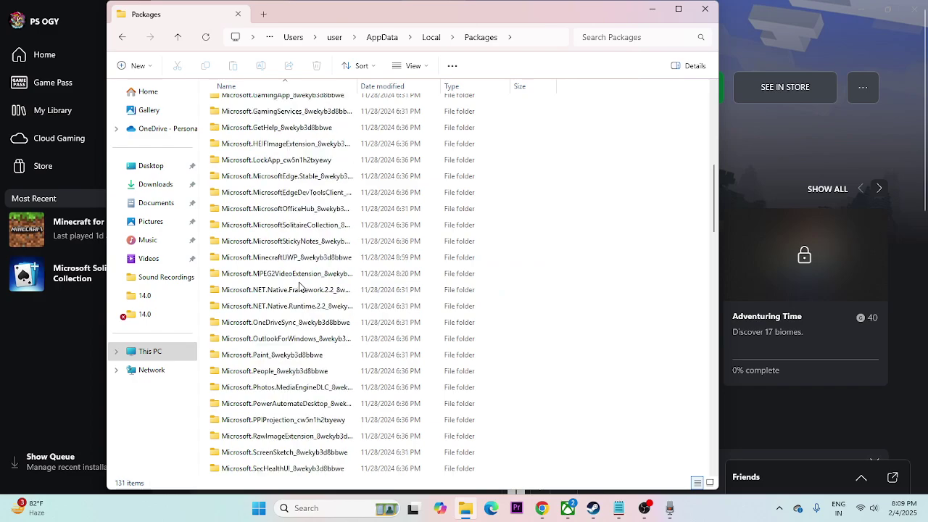
pyautogui.scroll(-1, 300, 286)
pyautogui.scroll(-7, 299, 286)
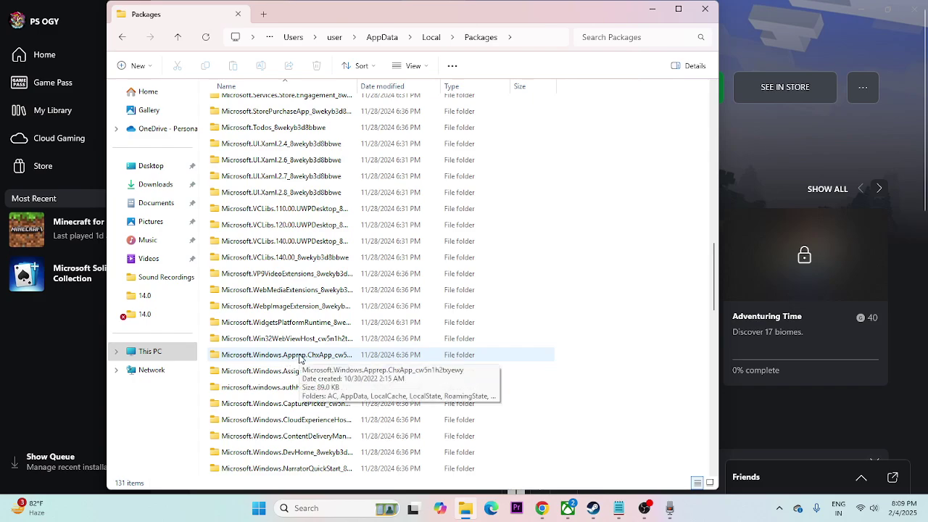
pyautogui.scroll(-2, 305, 362)
pyautogui.scroll(-2, 343, 288)
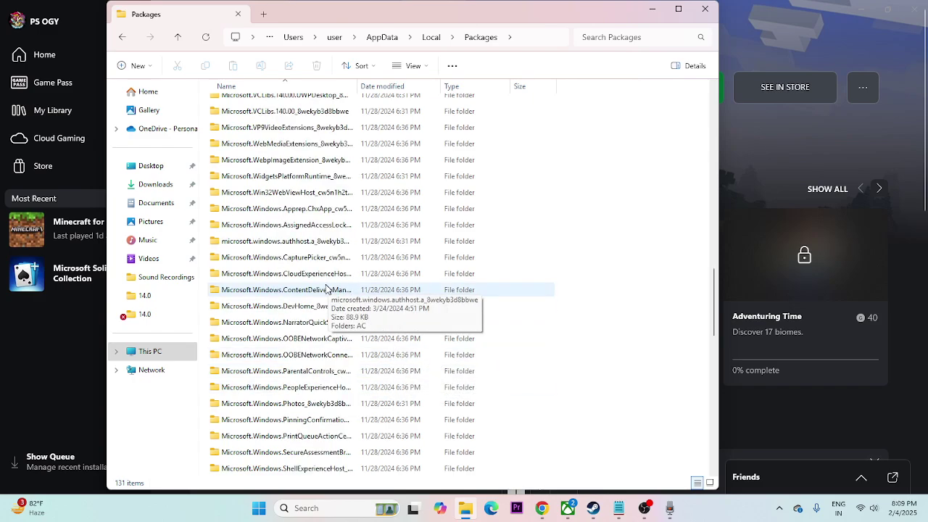
pyautogui.scroll(-2, 325, 289)
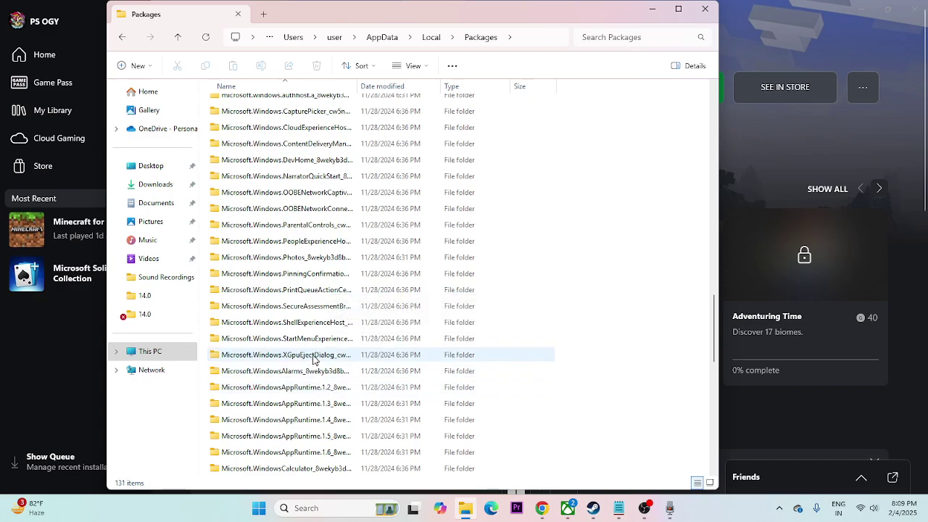
pyautogui.scroll(1, 323, 339)
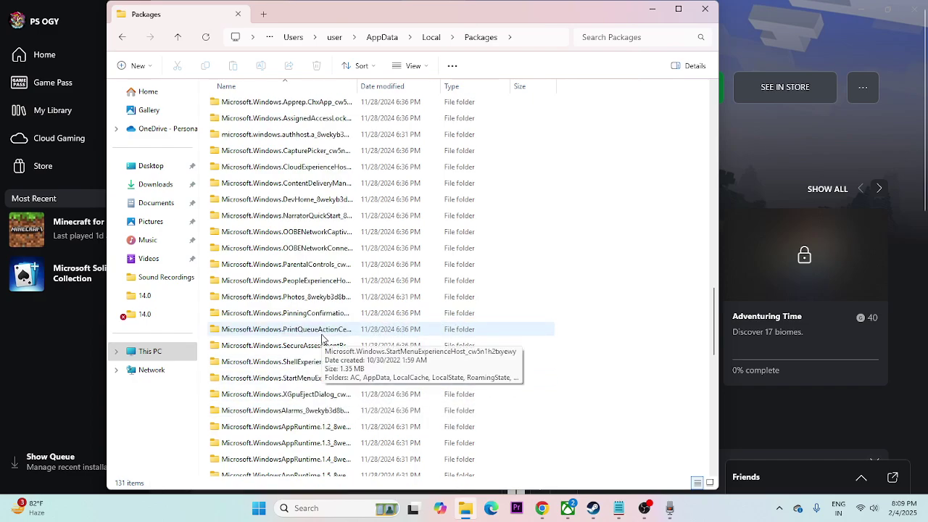
pyautogui.scroll(2, 323, 339)
pyautogui.scroll(-7, 322, 339)
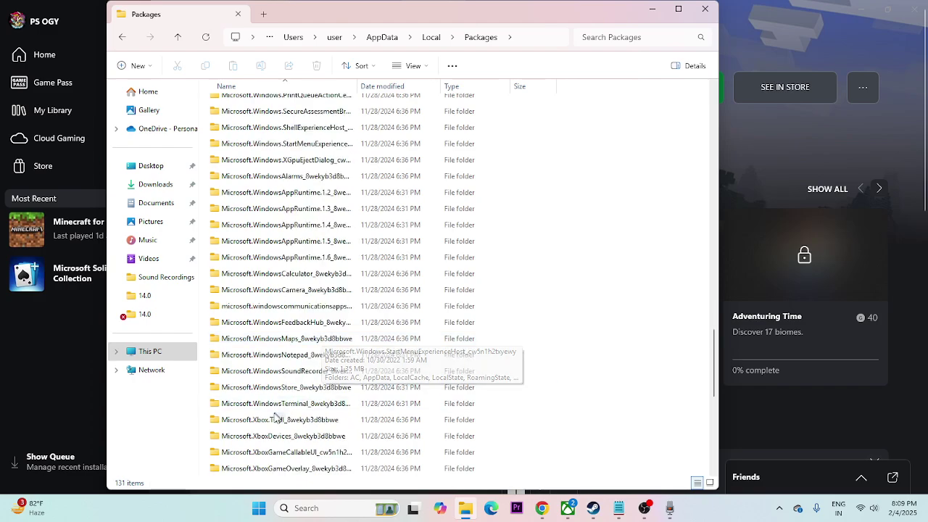
pyautogui.scroll(-6, 290, 372)
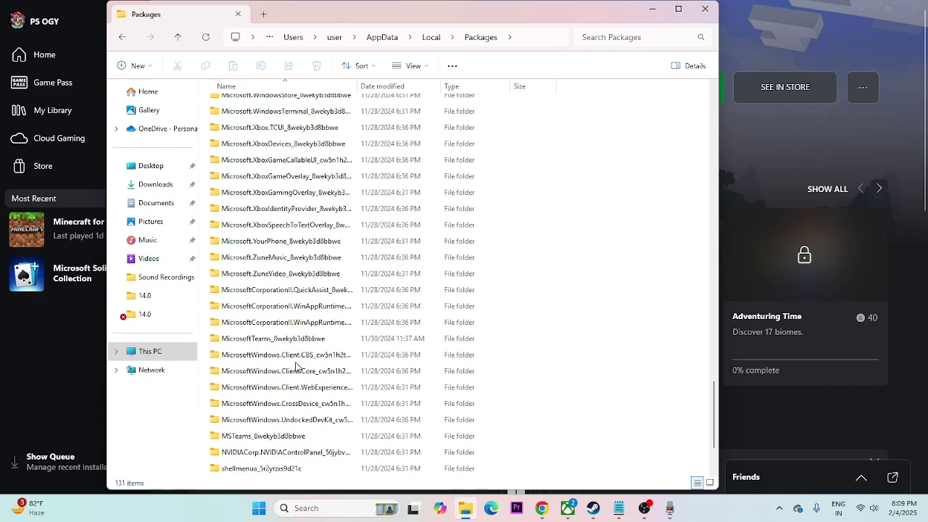
pyautogui.scroll(-1, 297, 367)
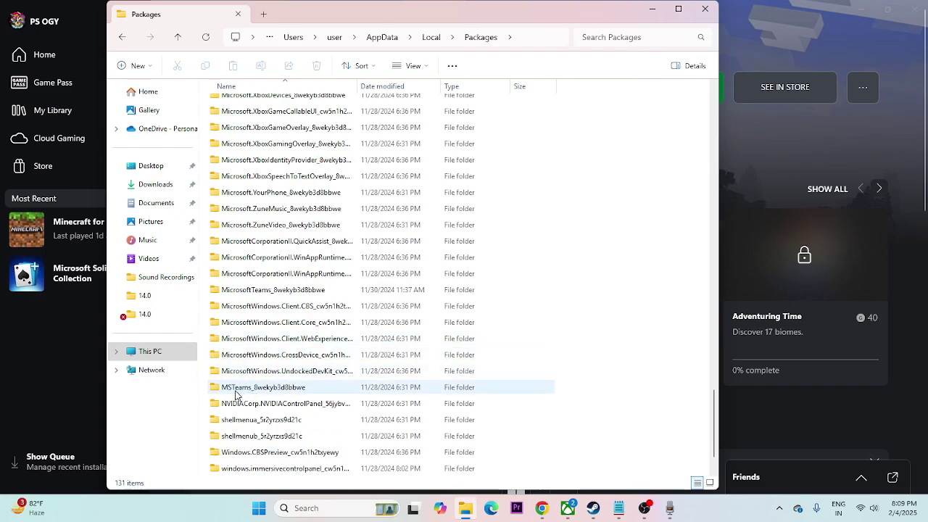
pyautogui.scroll(-1, 319, 362)
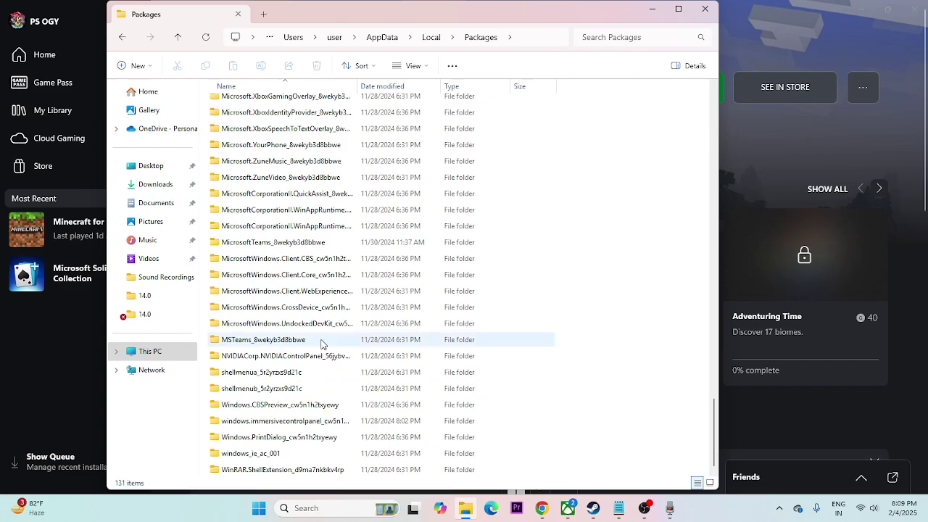
# - Copy the folder name Microsoft.WindowsStore_8wekyb3d8bbwe from the Notepad notes and search the Packages folder for it
pyautogui.click(618, 507)
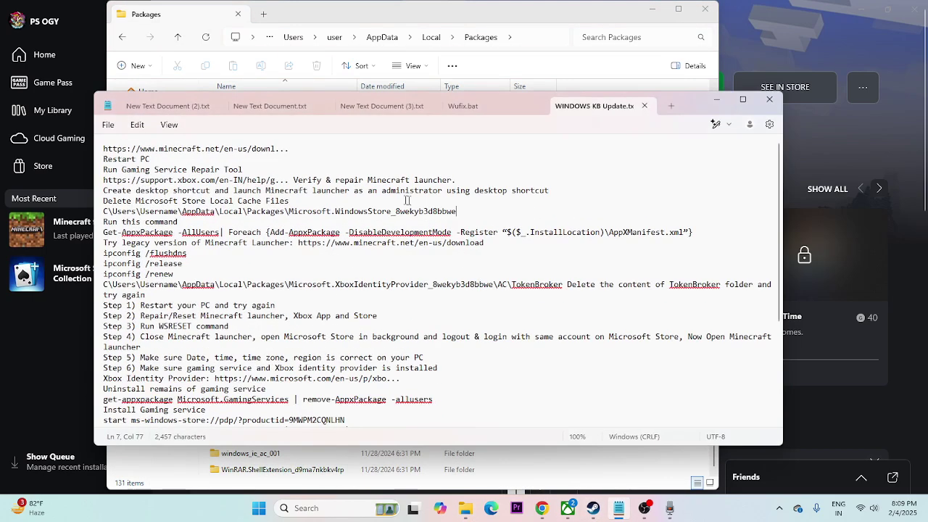
pyautogui.moveTo(456, 211); pyautogui.dragTo(290, 213)
pyautogui.rightClick(293, 215)
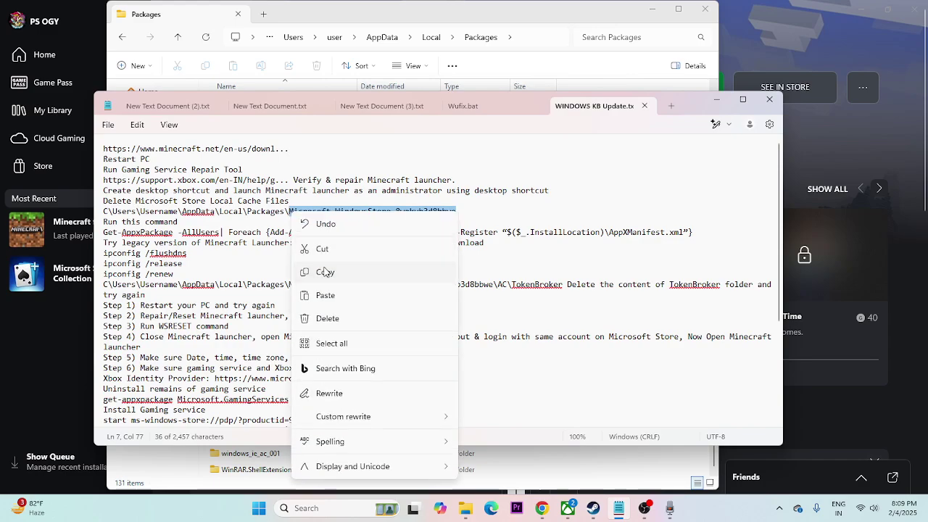
pyautogui.click(495, 212)
pyautogui.click(716, 100)
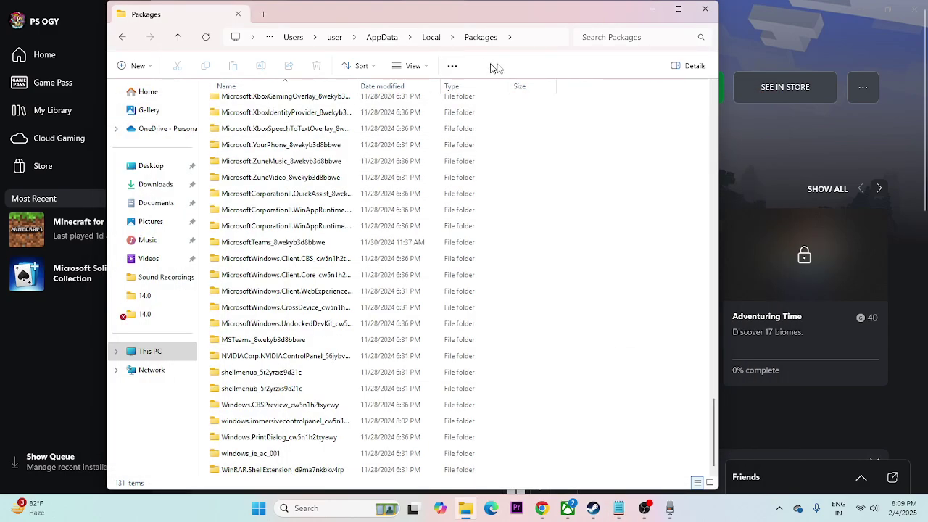
pyautogui.rightClick(613, 39)
pyautogui.click(638, 56)
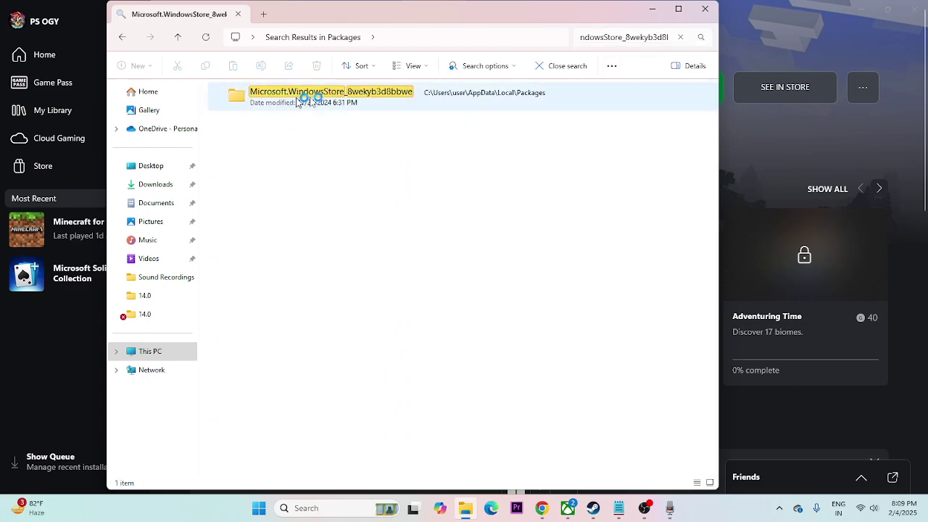
# - Check the available options of the found Microsoft.WindowsStore_8wekyb3d8bbwe folder and close File Explorer
pyautogui.doubleClick(327, 101)
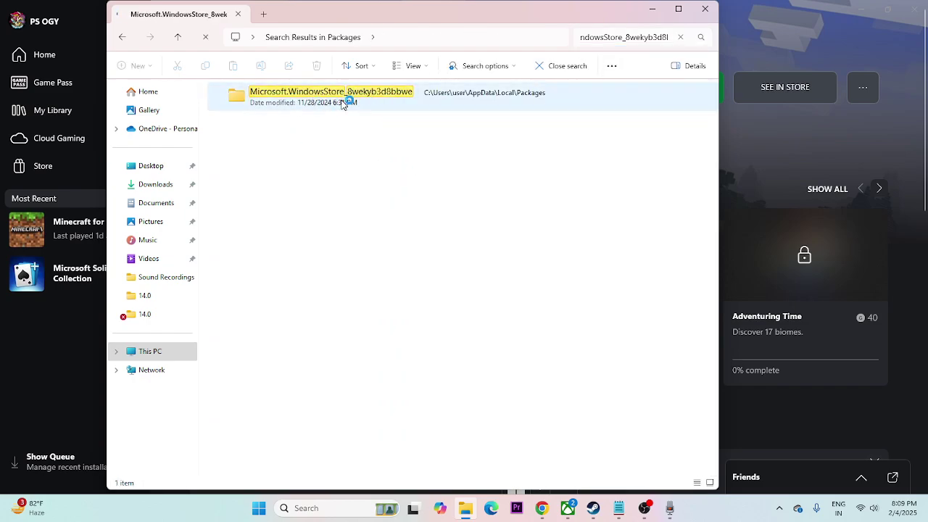
pyautogui.rightClick(342, 105)
pyautogui.click(464, 117)
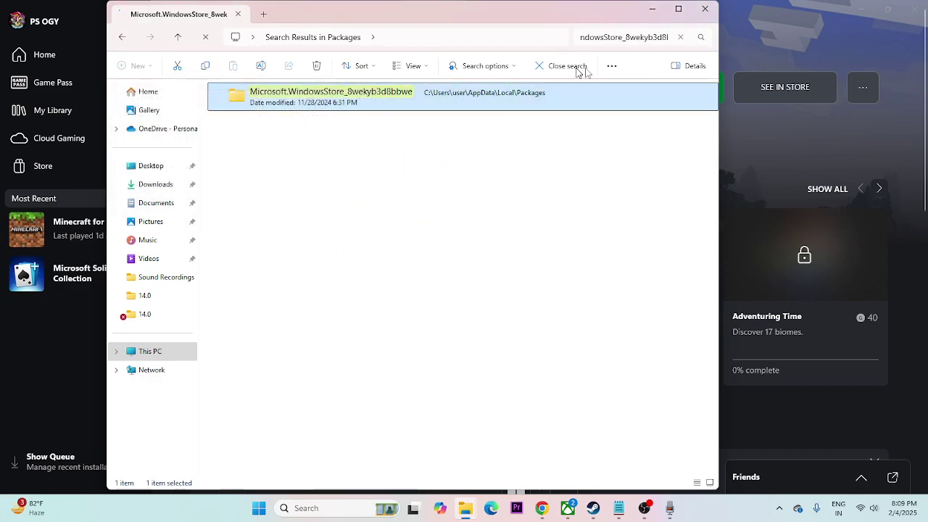
pyautogui.click(703, 10)
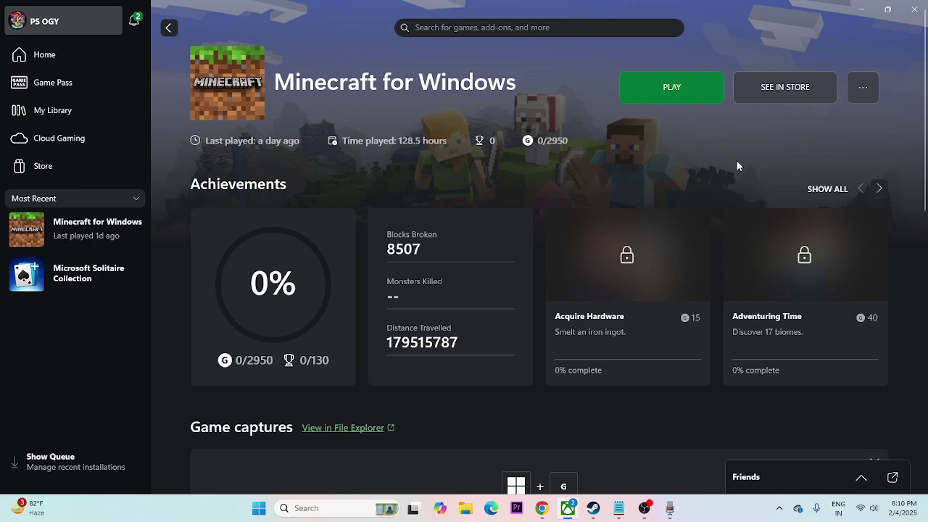
# - Copy the command Get-AppxPackage -AllUsers| Foreach {Add-AppxPackage -DisableDevelopmentMode -Register “$($_.InstallLocation)\AppXManifest.xml”} from the WINDOWS KB Update notes and minimize Notepad
pyautogui.click(618, 508)
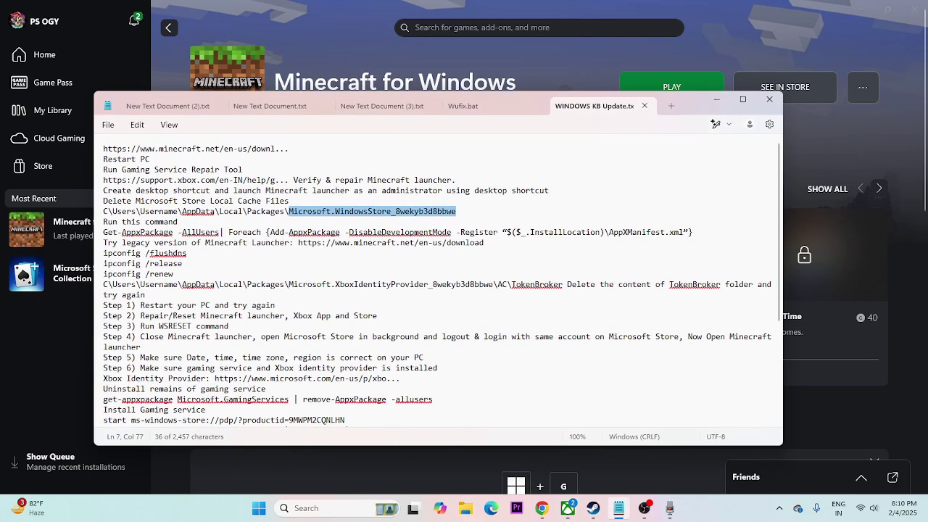
pyautogui.click(145, 232)
pyautogui.tripleClick(105, 237)
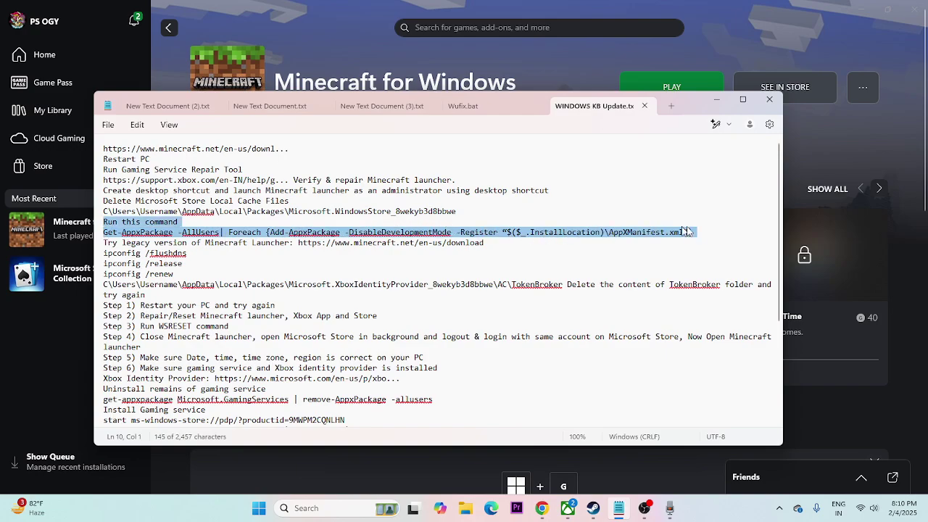
pyautogui.rightClick(519, 246)
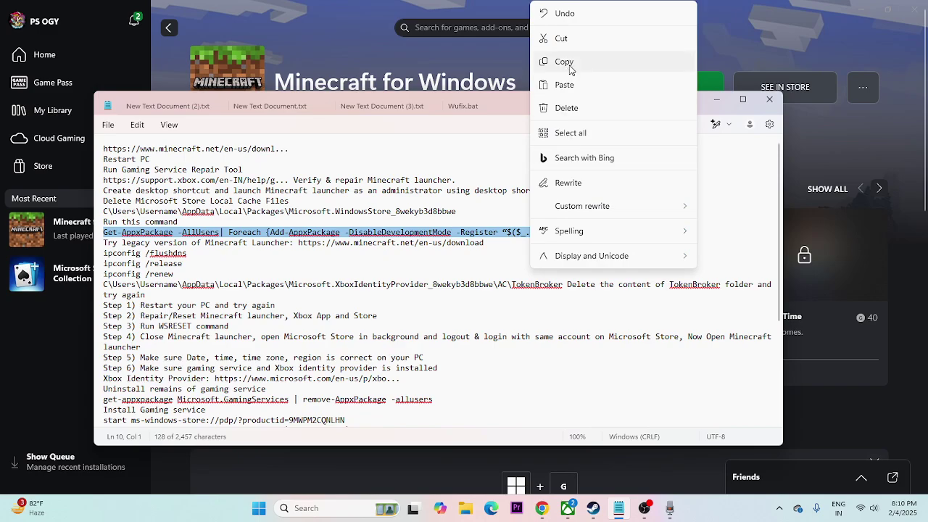
pyautogui.click(569, 73)
pyautogui.click(715, 101)
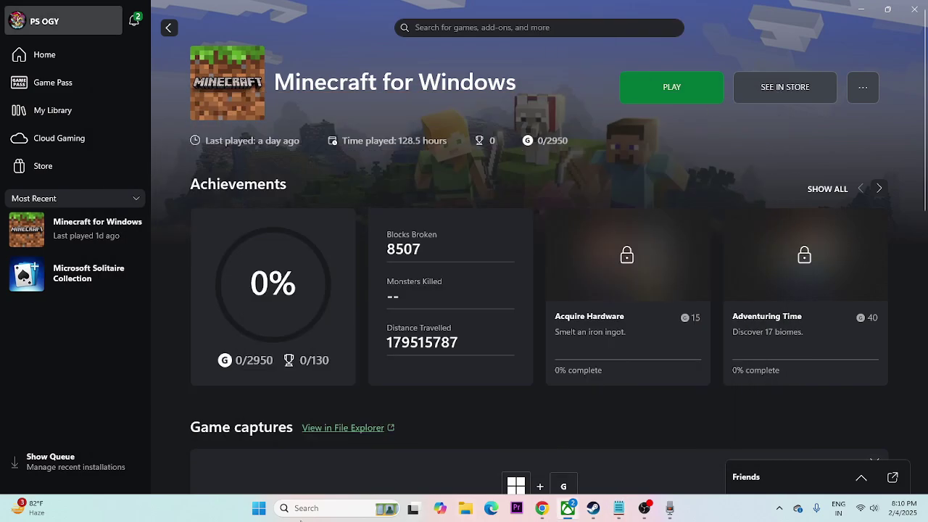
# - Open Windows PowerShell as administrator and run the copied Get-AppxPackage command to re-register the app packages for all users
pyautogui.click(301, 509)
pyautogui.write('powerseh')
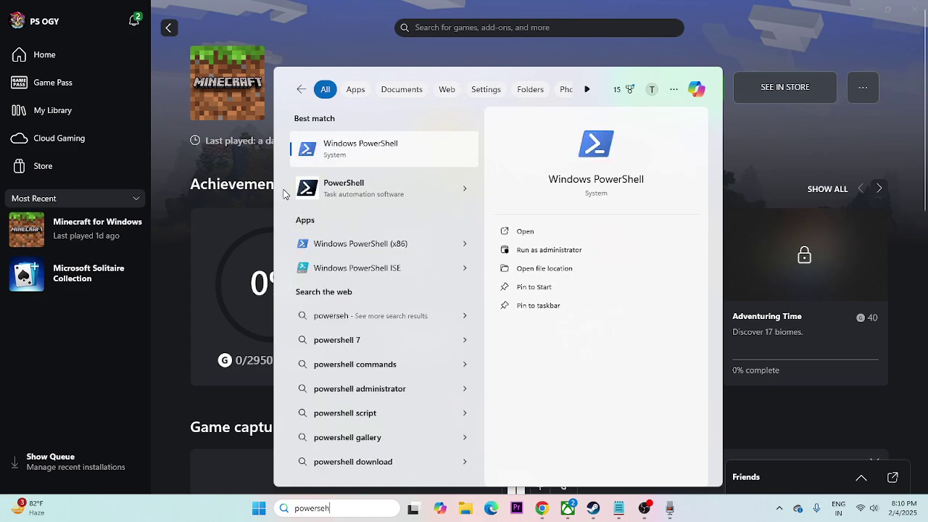
pyautogui.click(551, 255)
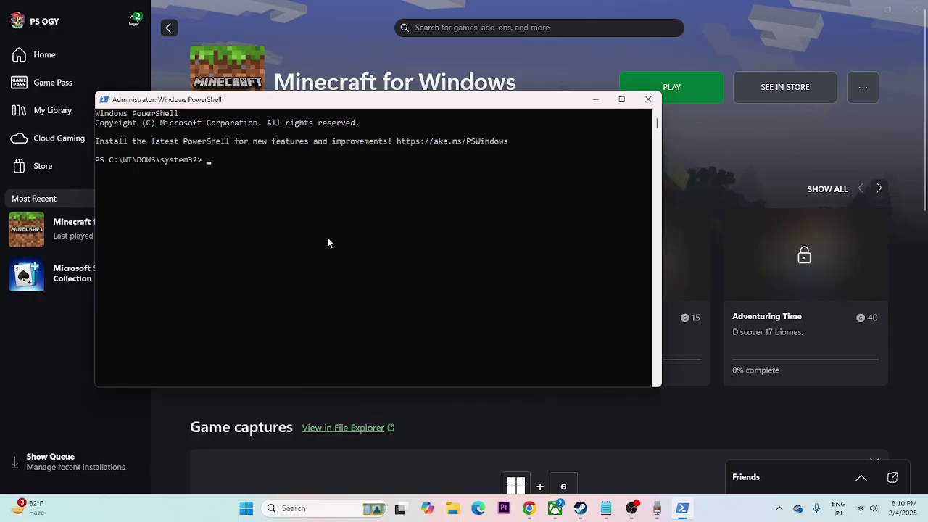
pyautogui.rightClick(327, 242)
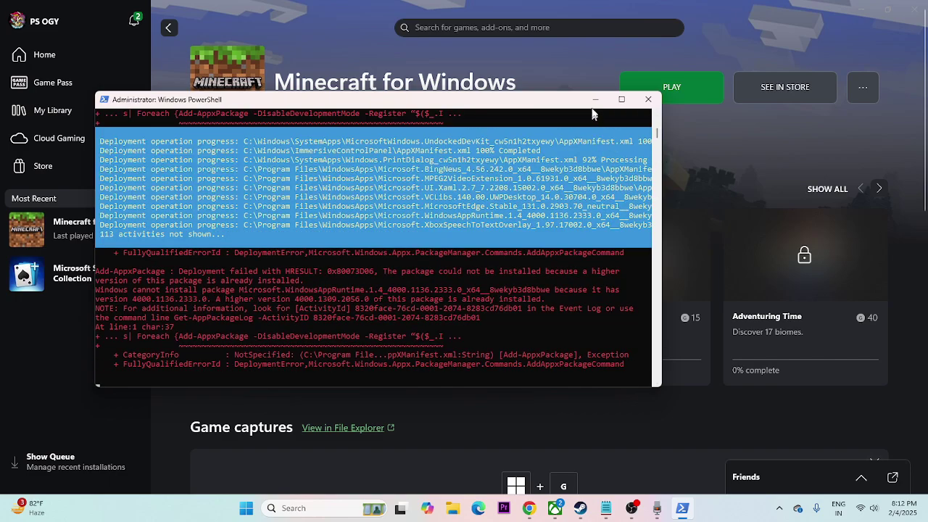
# - Check the deployment progress in the PowerShell window and return to the Minecraft for Windows page in the Xbox app
pyautogui.click(593, 99)
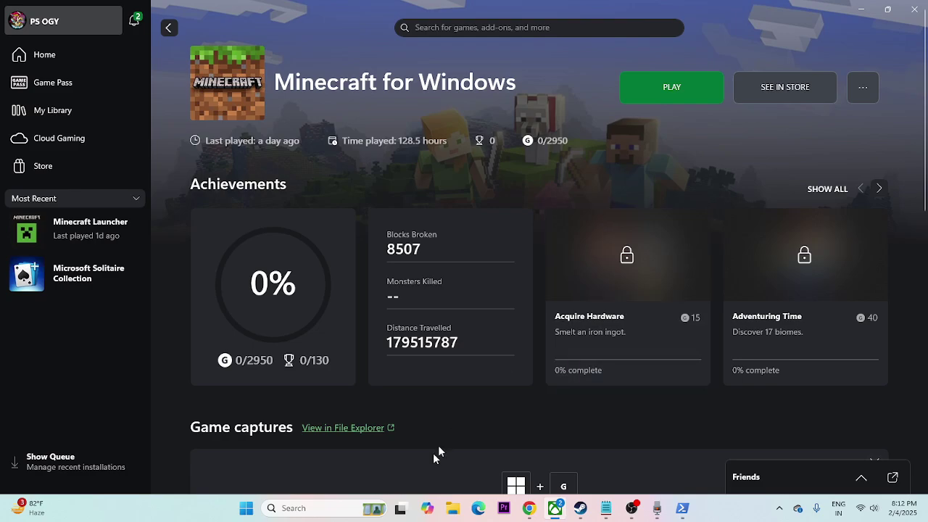
pyautogui.click(325, 509)
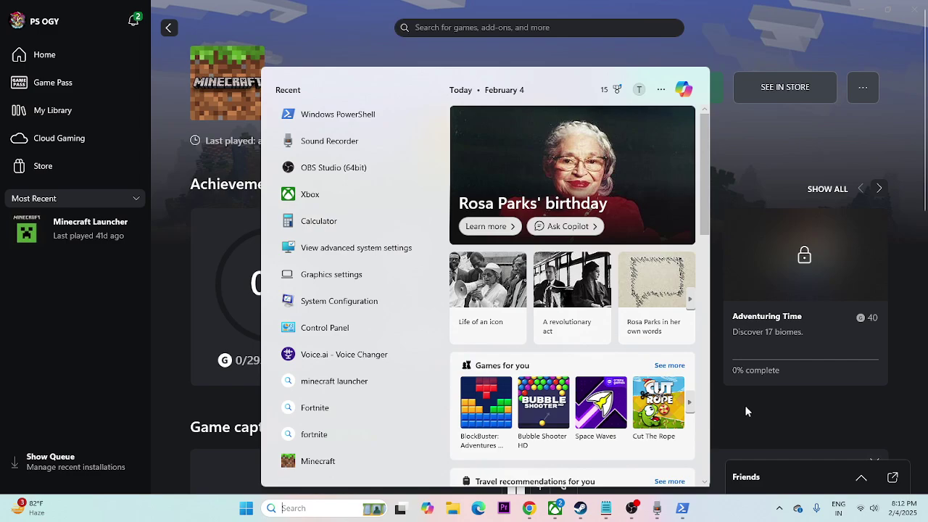
pyautogui.click(732, 427)
pyautogui.click(682, 507)
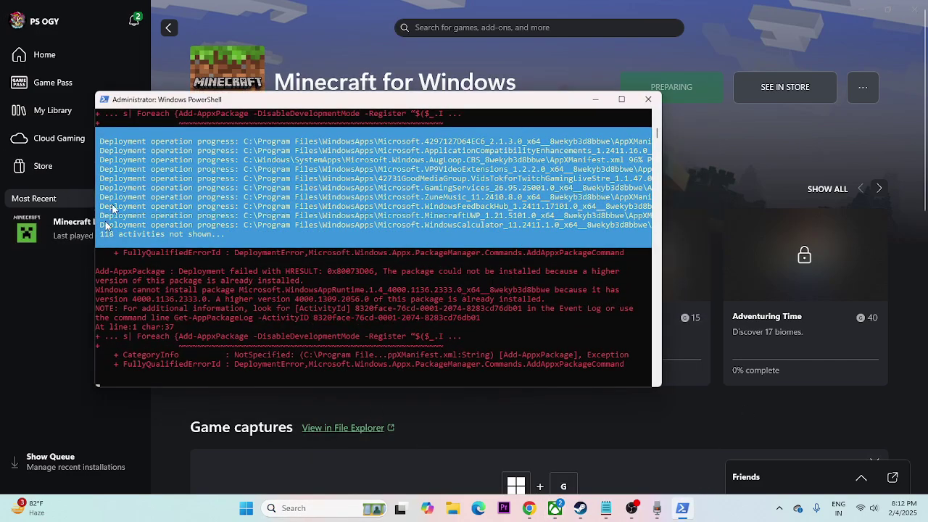
pyautogui.click(648, 99)
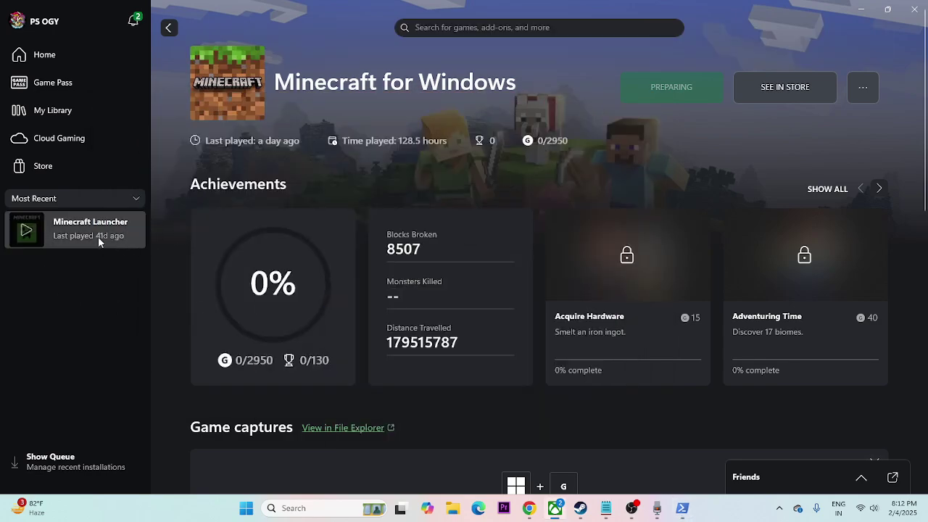
pyautogui.click(682, 507)
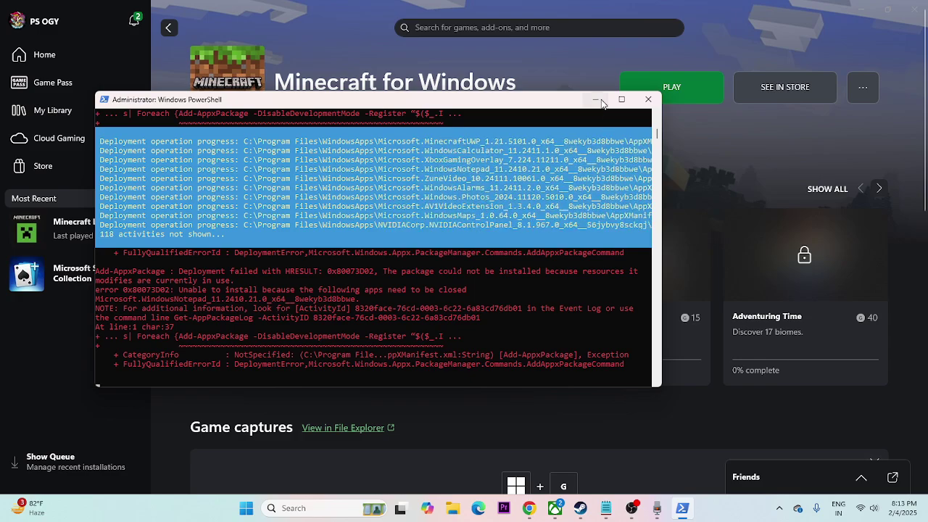
pyautogui.click(597, 99)
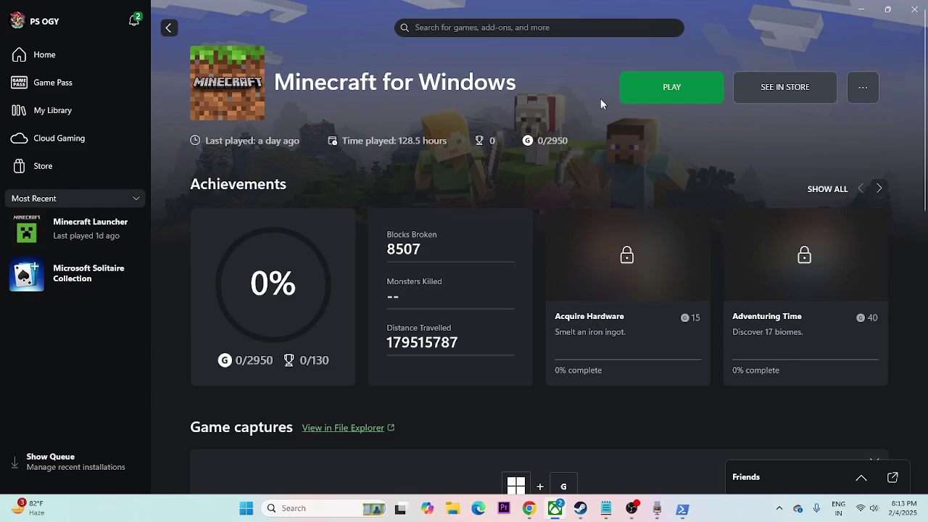
# - Open the Sign-in options page of the Accounts section in Windows Settings
pyautogui.click(314, 516)
pyautogui.write('set')
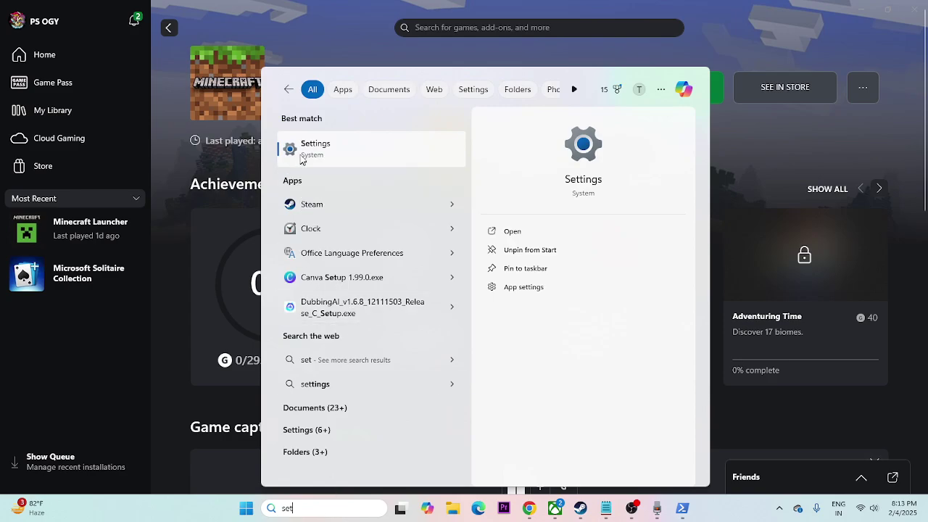
pyautogui.click(302, 158)
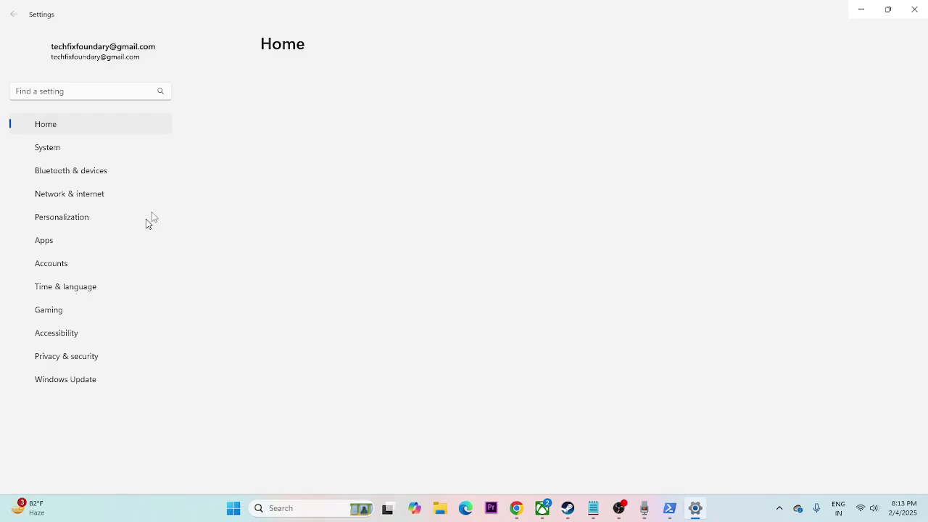
pyautogui.click(63, 264)
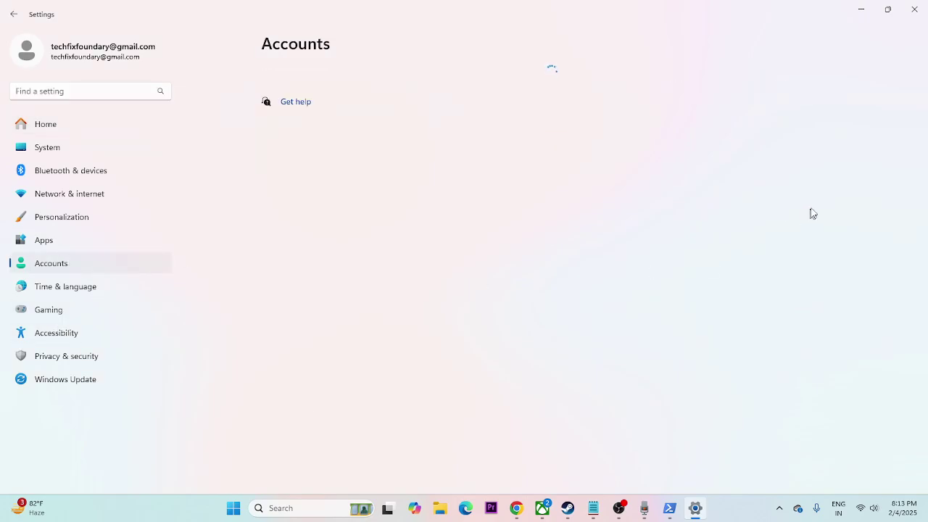
pyautogui.scroll(-2, 458, 164)
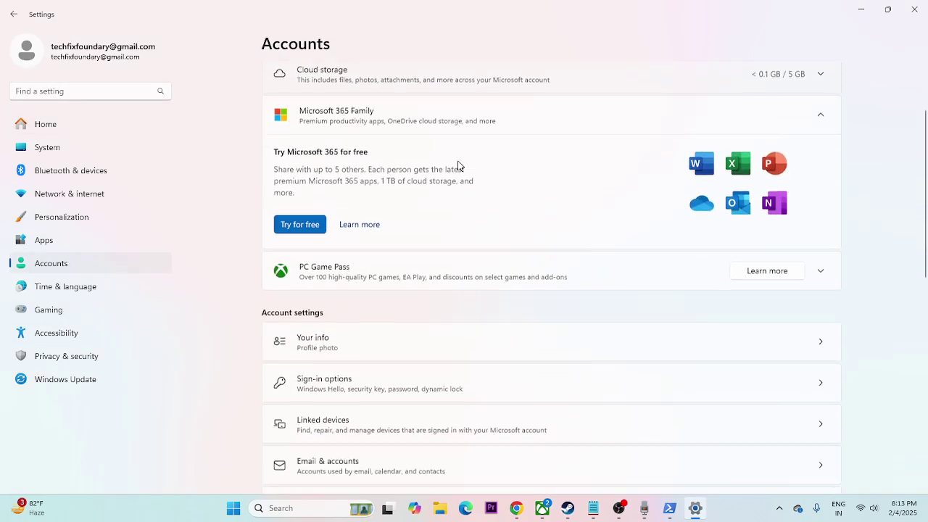
pyautogui.scroll(-6, 458, 165)
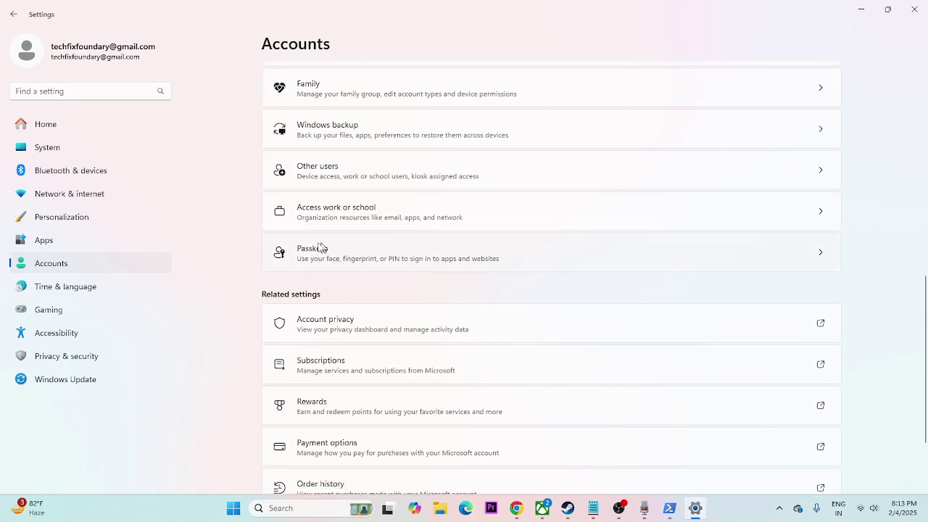
pyautogui.scroll(1, 445, 215)
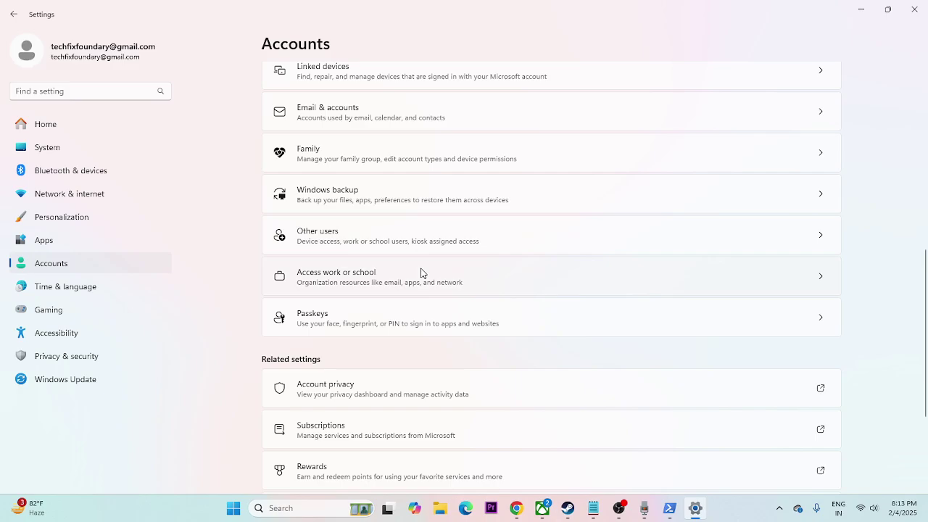
pyautogui.scroll(2, 493, 261)
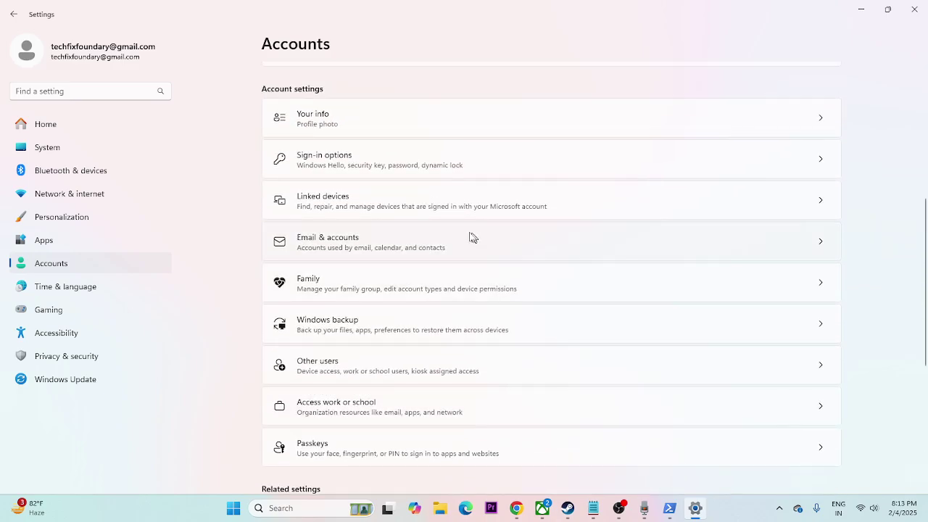
pyautogui.click(386, 169)
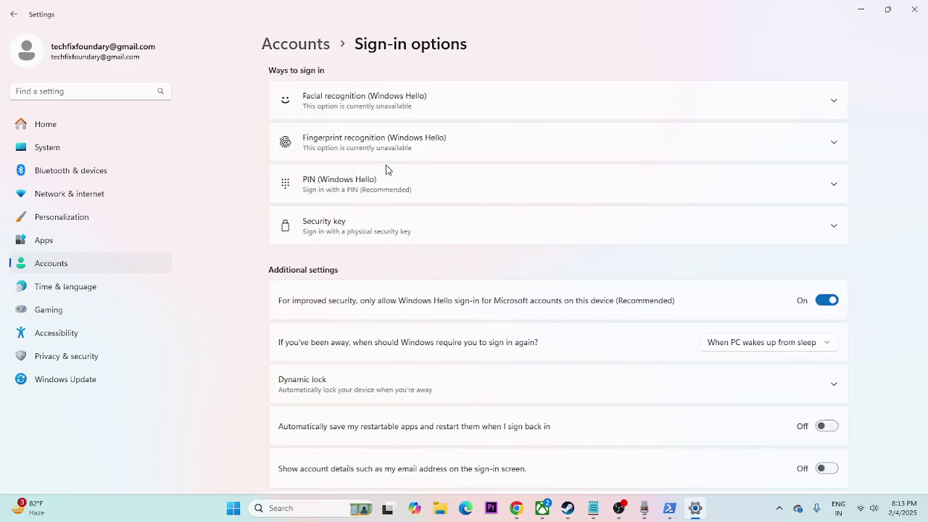
# - Turn off "Use my sign-in info to automatically finish setting up after an update" and close Settings
pyautogui.scroll(-4, 723, 214)
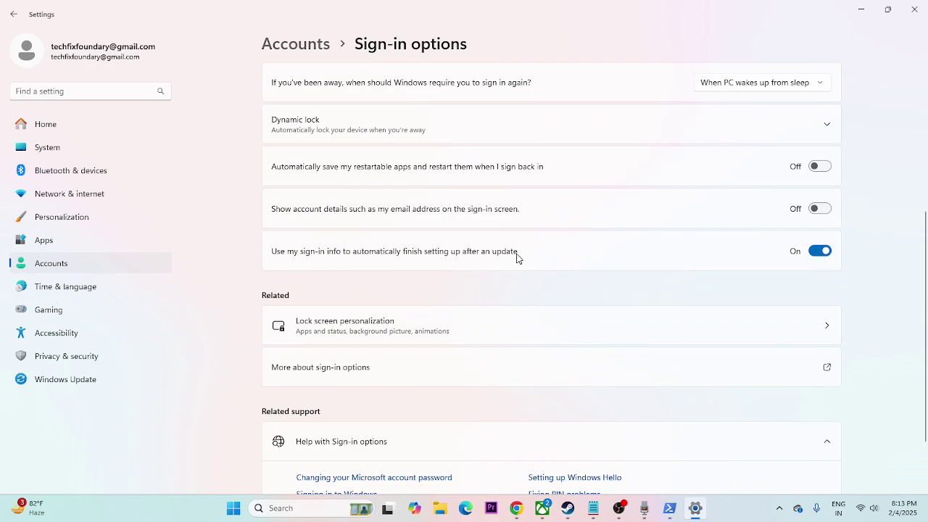
pyautogui.click(819, 251)
pyautogui.click(914, 9)
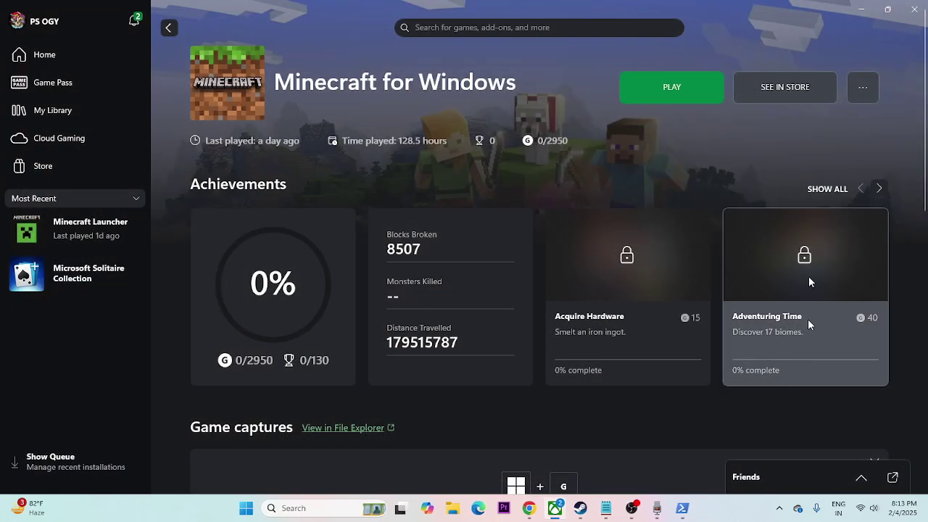
# - Close the PowerShell window and copy the three ipconfig commands from the WINDOWS KB Update notes in Notepad
pyautogui.click(677, 511)
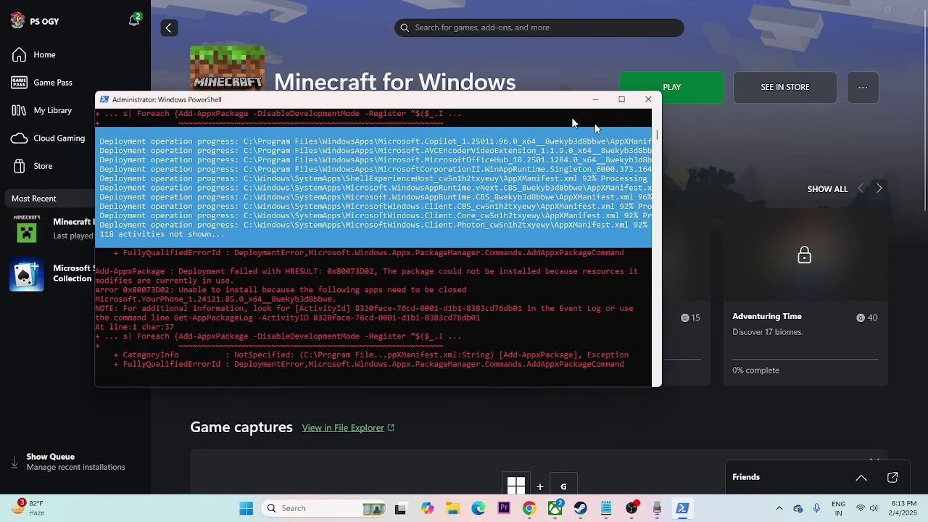
pyautogui.click(648, 99)
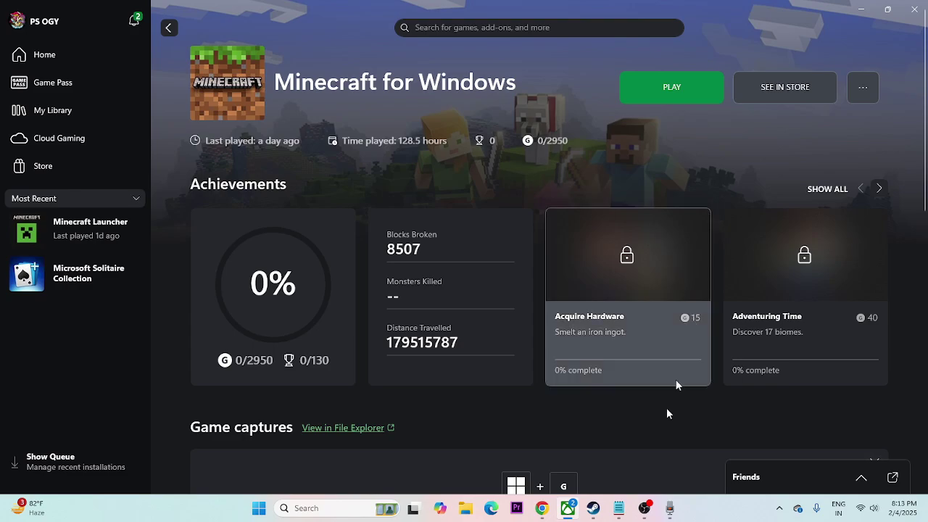
pyautogui.click(618, 508)
pyautogui.click(174, 274)
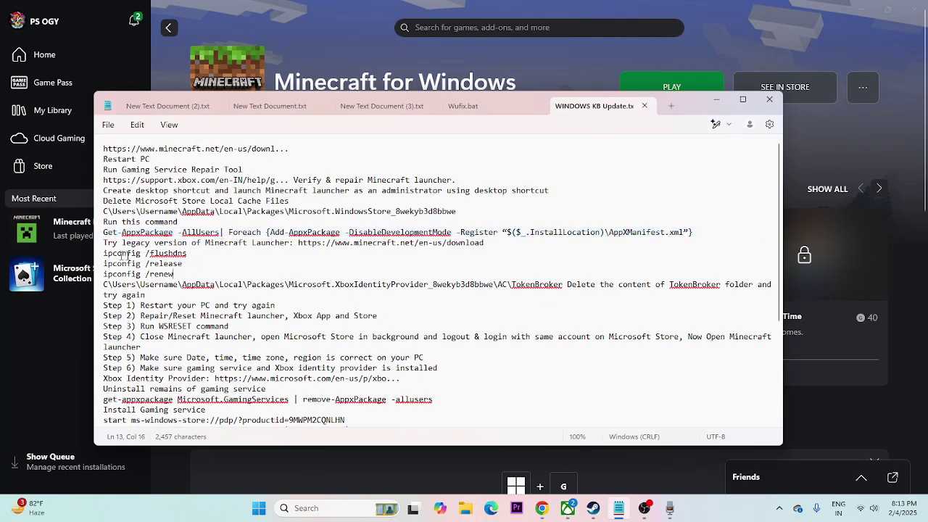
pyautogui.moveTo(103, 254); pyautogui.dragTo(176, 277)
pyautogui.rightClick(165, 268)
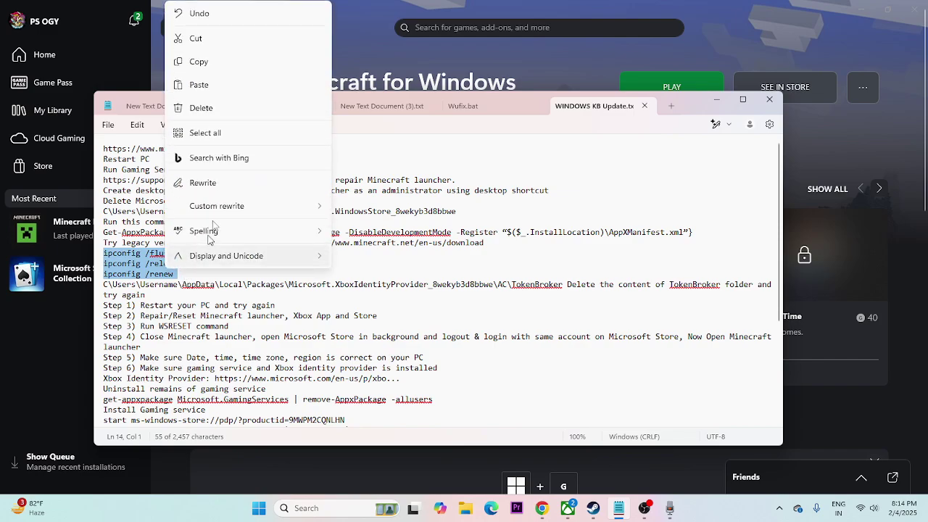
pyautogui.click(213, 63)
pyautogui.click(715, 100)
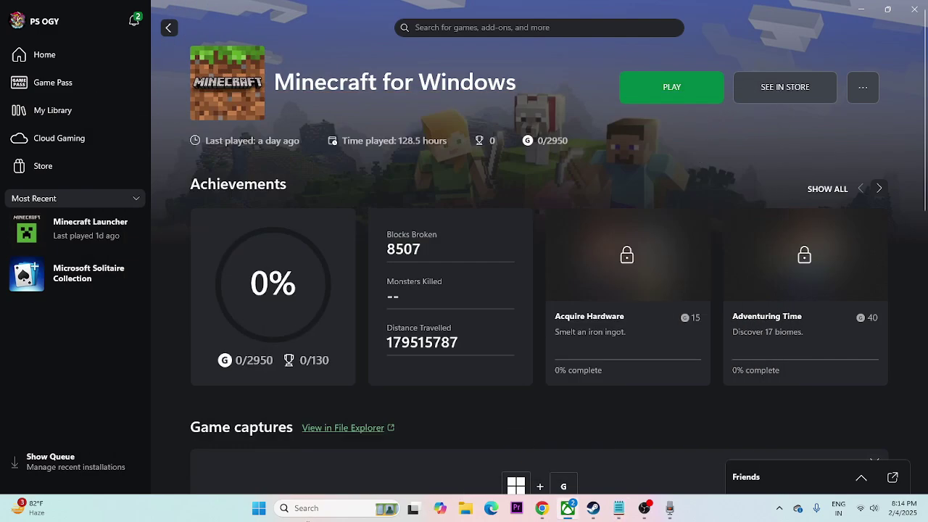
# - Search Windows for cmd and open Command Prompt as administrator, approving the elevation
pyautogui.click(319, 507)
pyautogui.write('cmd')
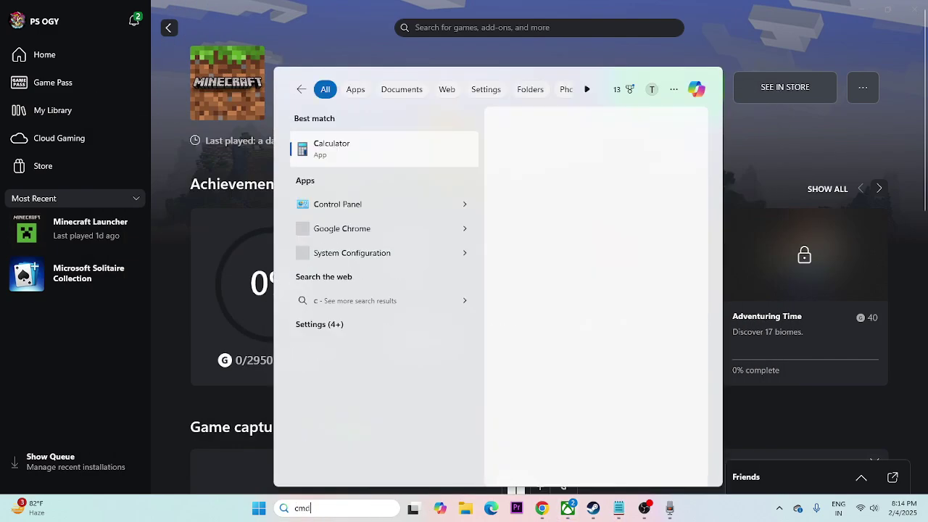
pyautogui.click(573, 252)
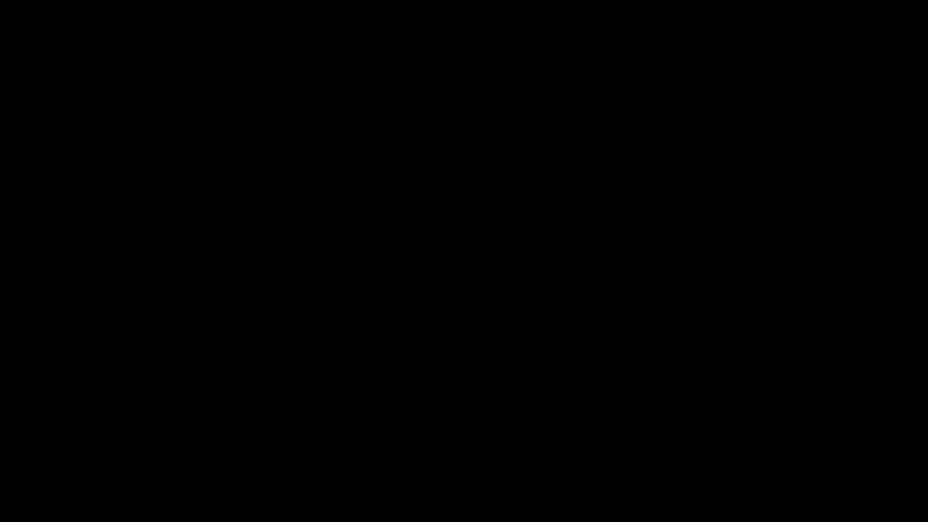
pyautogui.hotkey('alt', 'y')
# - Copy ipconfig /flushdns from the Notepad notes and run it in the administrator Command Prompt
pyautogui.click(605, 508)
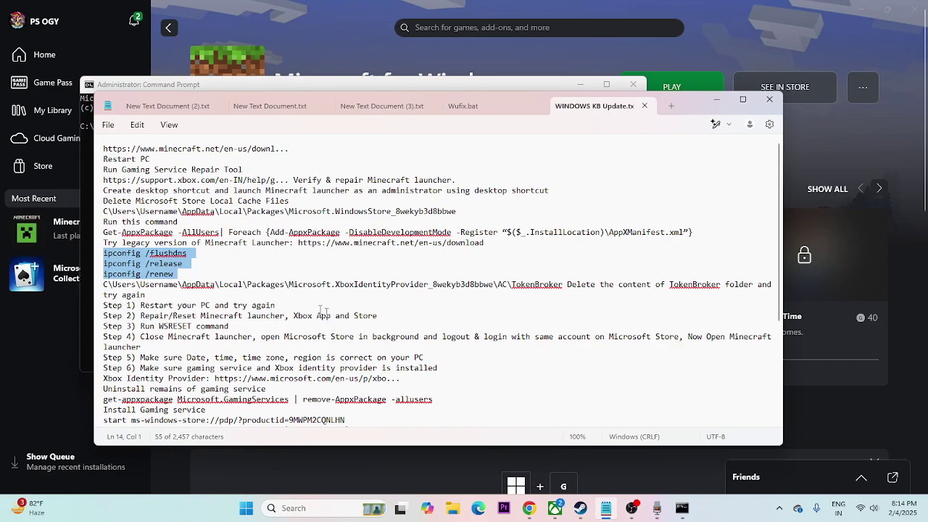
pyautogui.moveTo(192, 253); pyautogui.dragTo(104, 261)
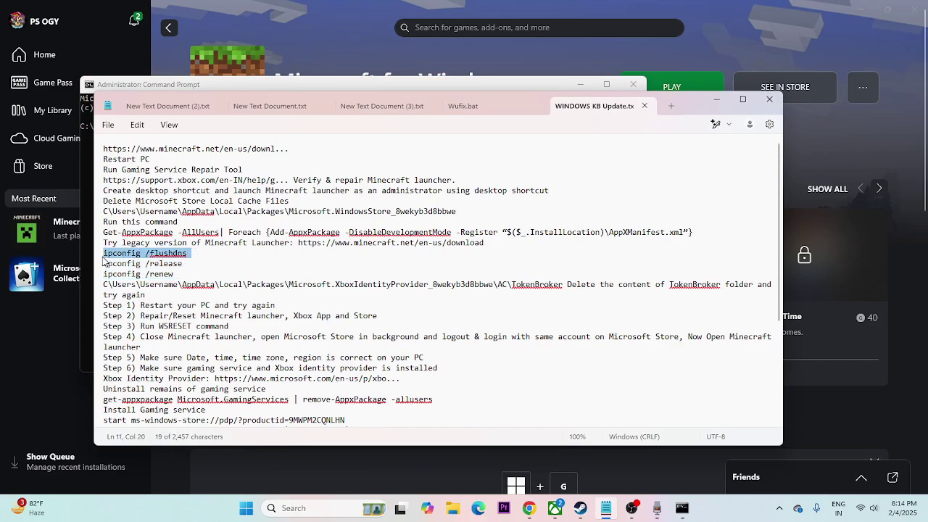
pyautogui.rightClick(147, 260)
pyautogui.click(218, 66)
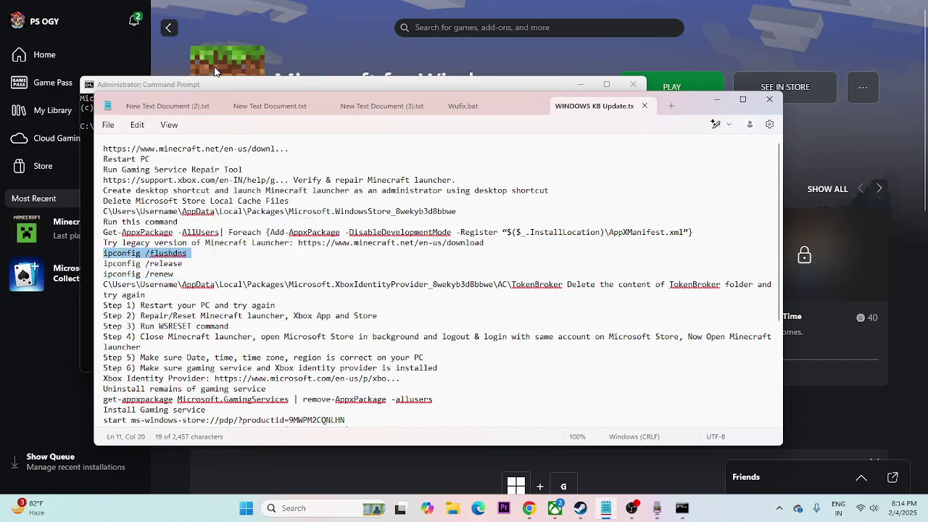
pyautogui.click(712, 102)
pyautogui.hotkey('ctrl', 'v')
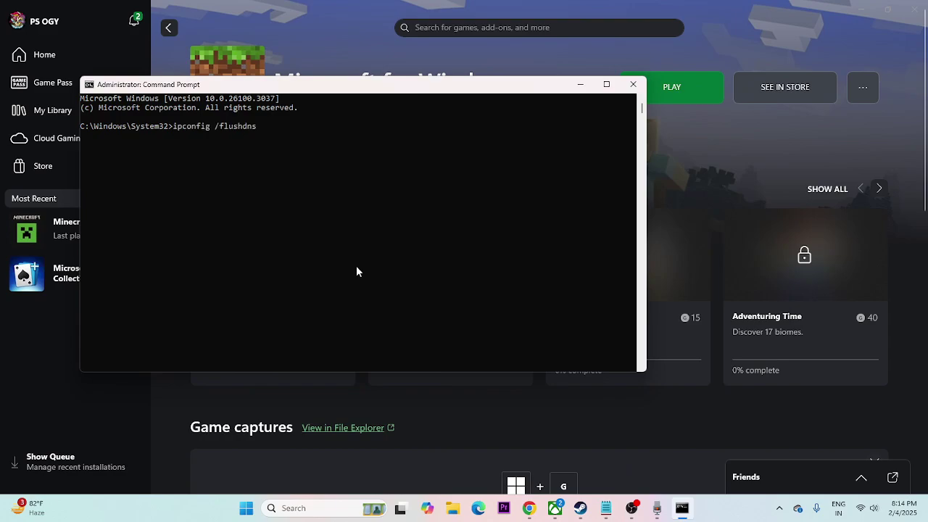
pyautogui.press('Return')
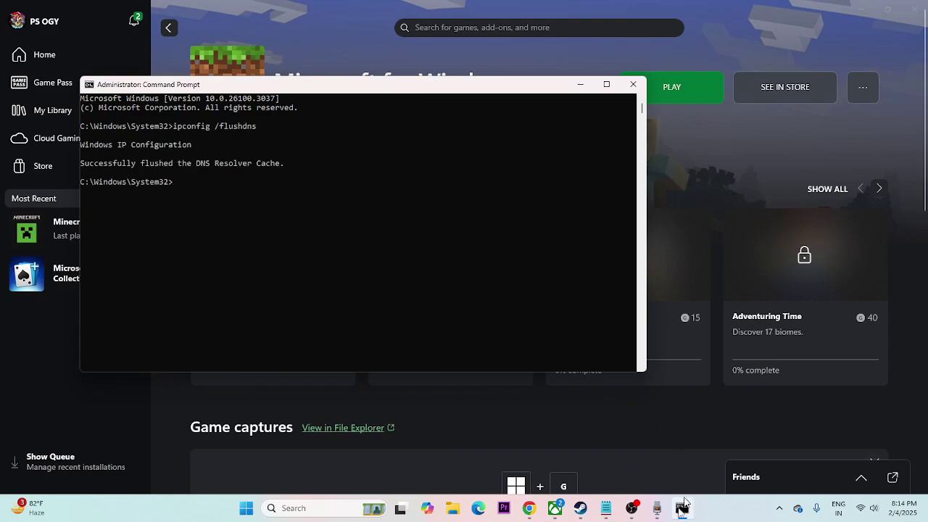
# - Copy ipconfig /release from the Notepad notes and run it in the Command Prompt
pyautogui.click(606, 507)
pyautogui.click(225, 264)
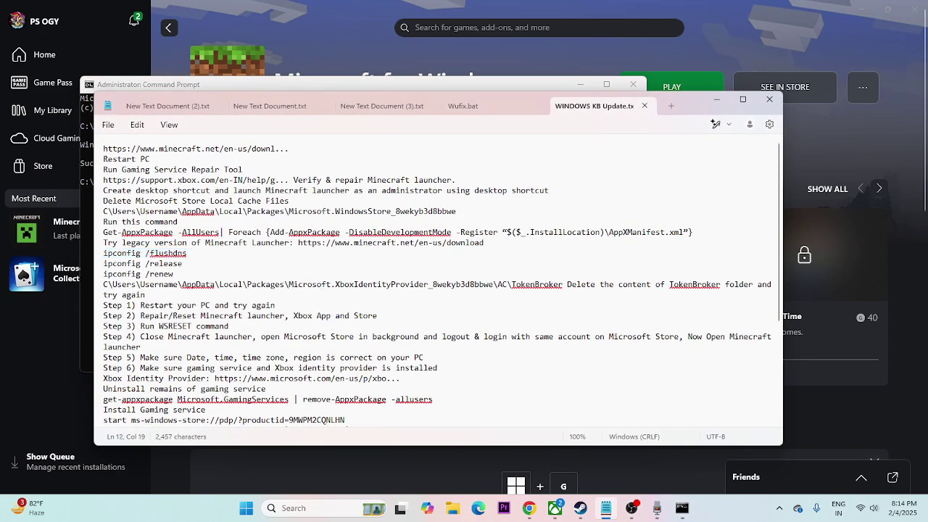
pyautogui.moveTo(225, 264); pyautogui.dragTo(108, 272)
pyautogui.rightClick(106, 268)
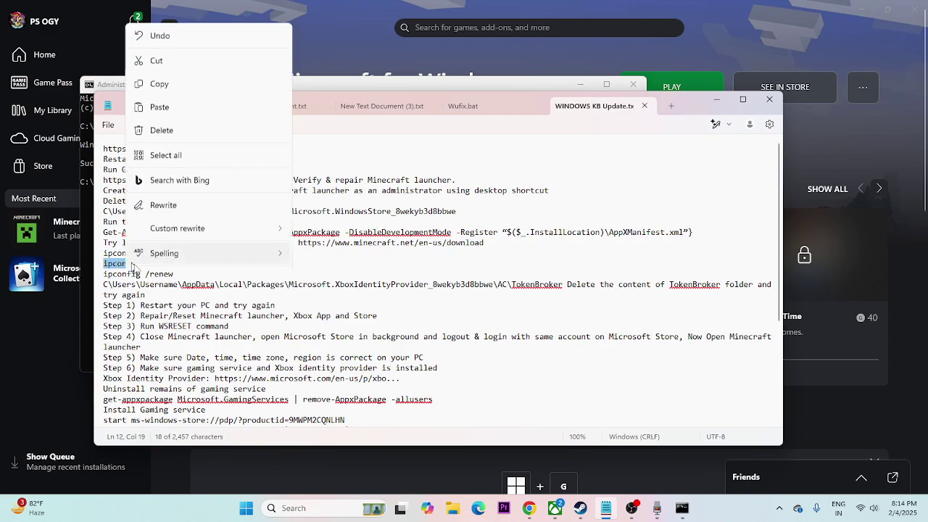
pyautogui.click(203, 82)
pyautogui.click(716, 101)
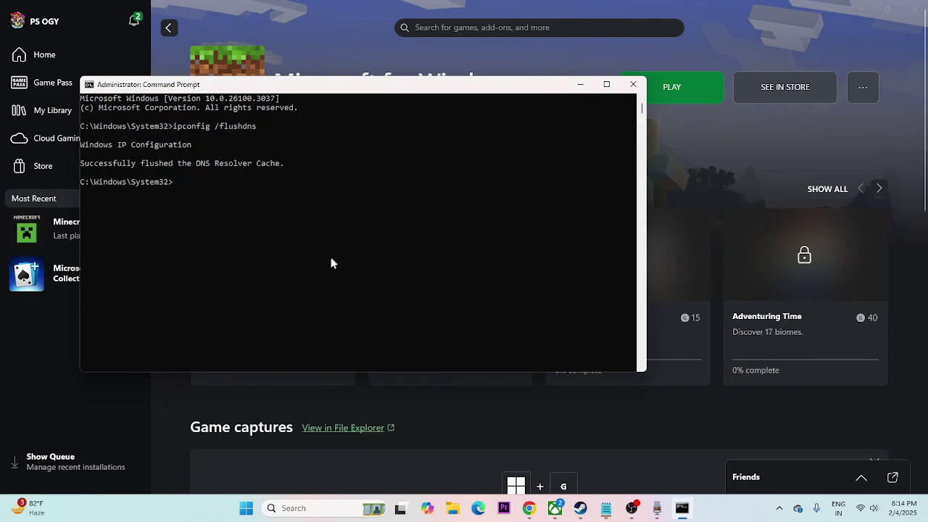
pyautogui.rightClick(263, 183)
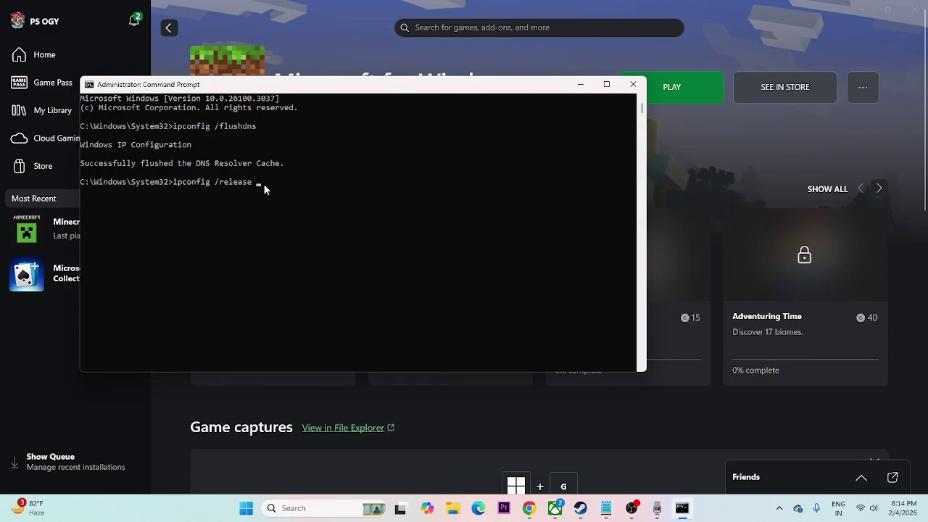
pyautogui.press('Return')
# - Copy ipconfig /renew from the Notepad notes, run it in the Command Prompt and close that window
pyautogui.click(606, 508)
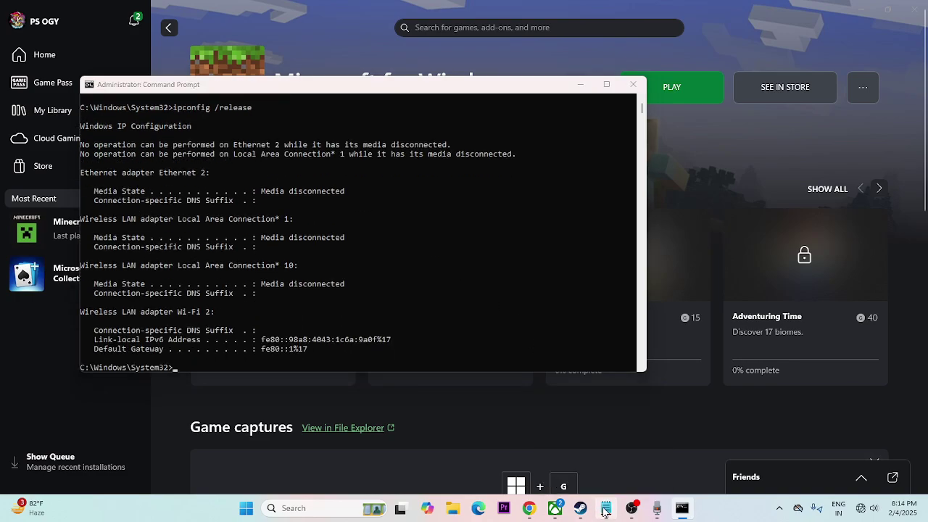
pyautogui.moveTo(183, 272); pyautogui.dragTo(103, 277)
pyautogui.rightClick(109, 277)
pyautogui.click(119, 67)
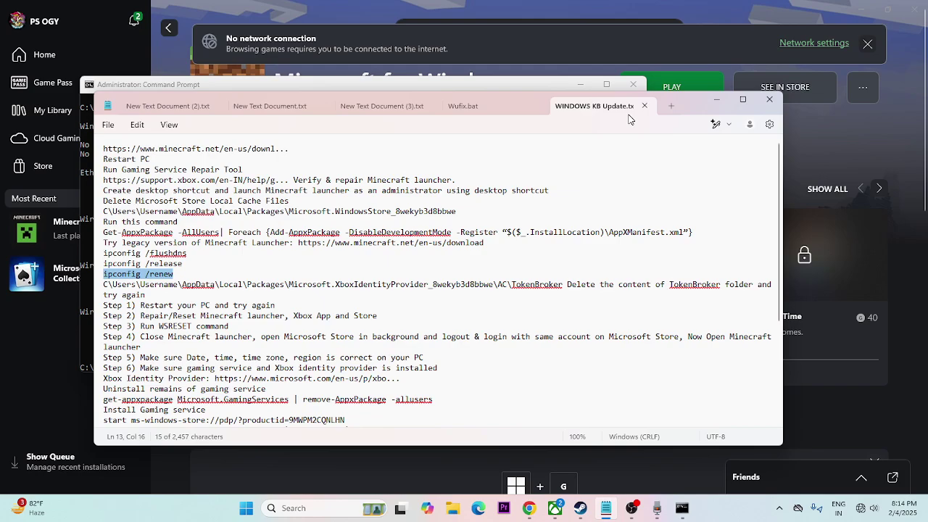
pyautogui.click(716, 99)
pyautogui.rightClick(375, 271)
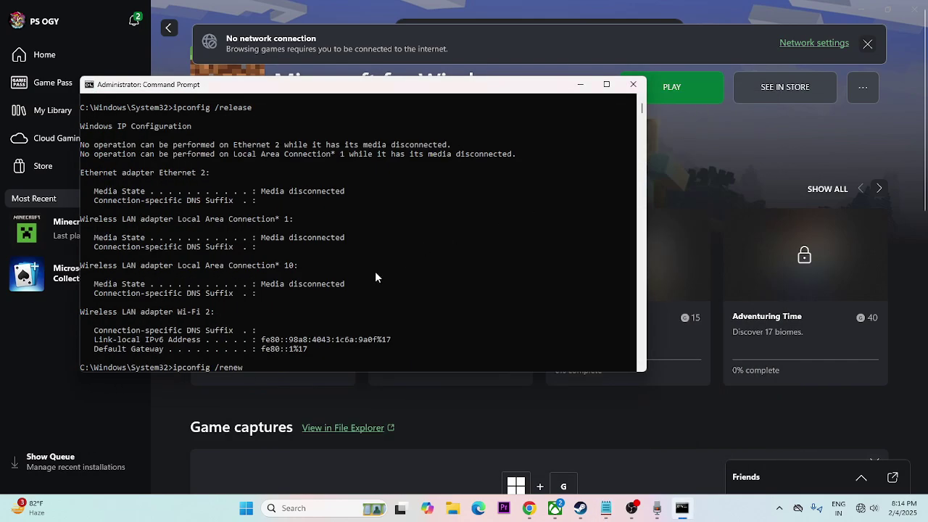
pyautogui.press('Return')
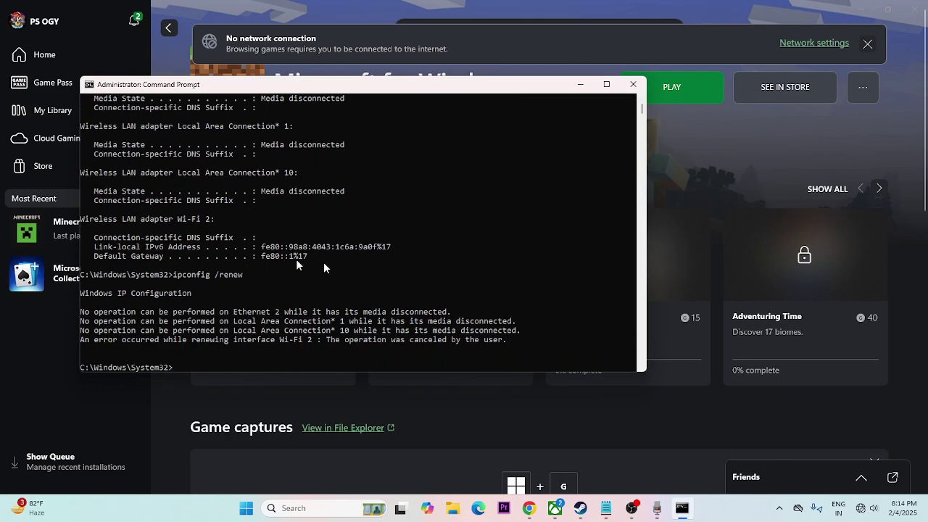
pyautogui.click(633, 85)
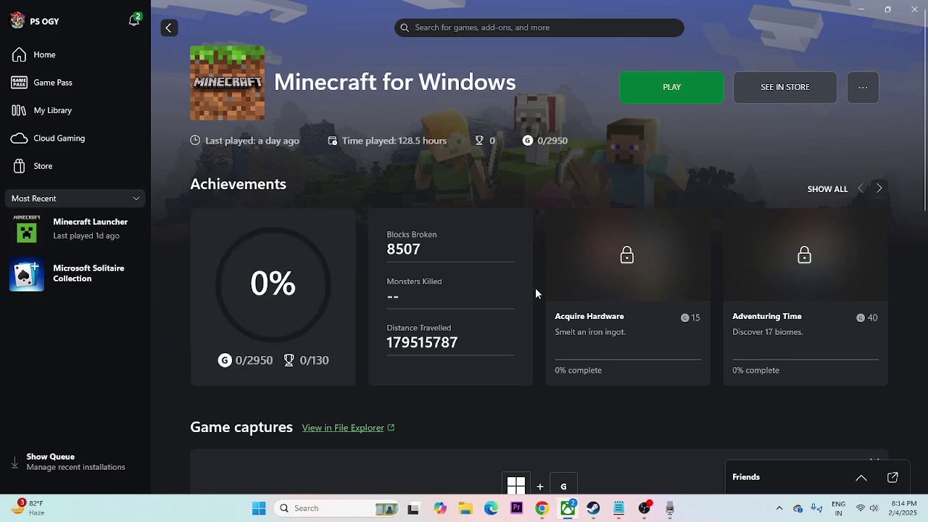
# - Check the legacy Minecraft Launcher line in the notes and switch to the minecraft.net/en-us/download page in Chrome
pyautogui.click(617, 509)
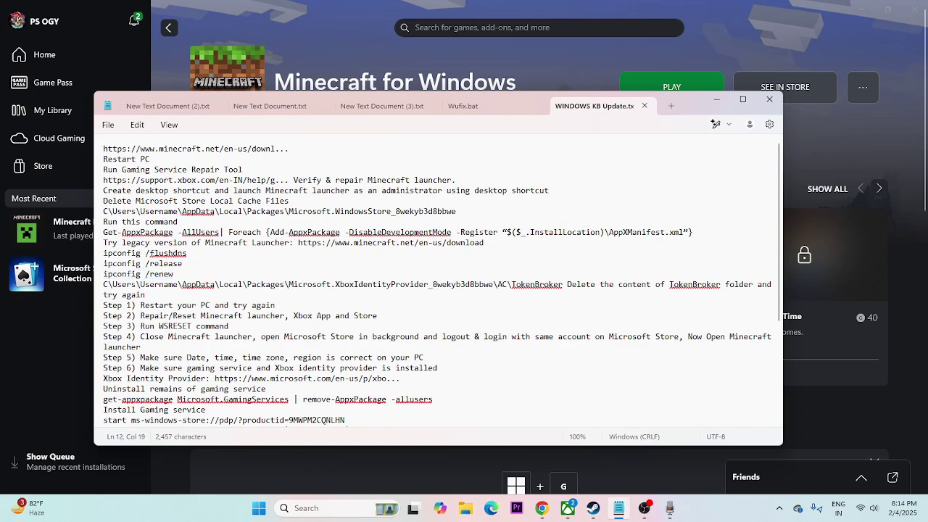
pyautogui.moveTo(100, 247); pyautogui.dragTo(293, 250)
pyautogui.click(319, 268)
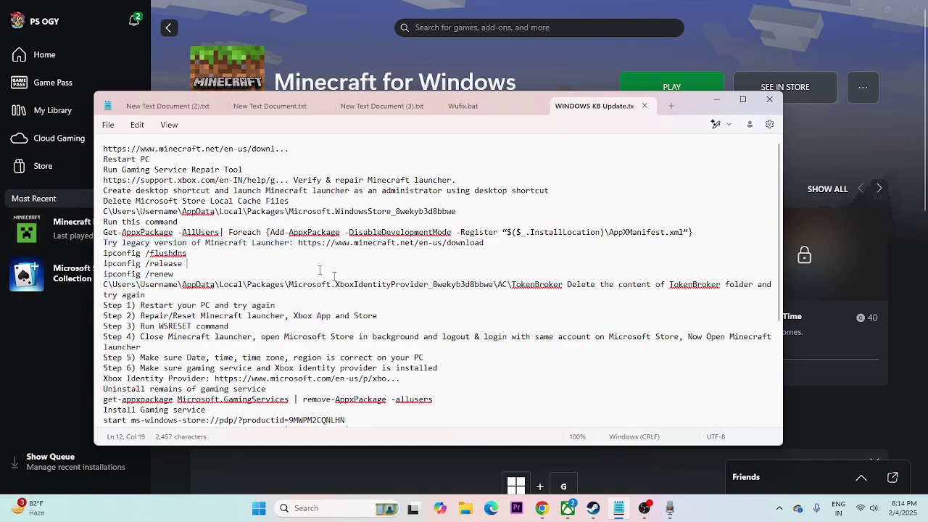
pyautogui.click(716, 99)
pyautogui.click(541, 508)
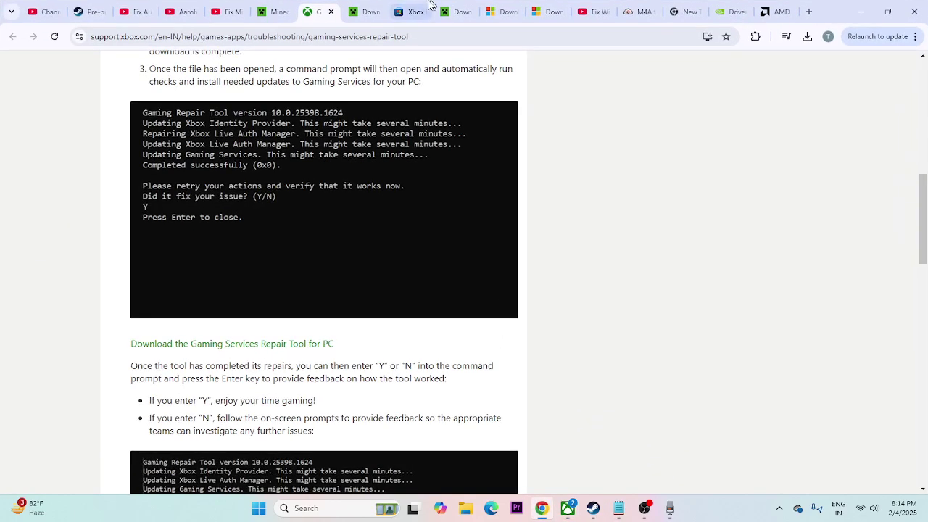
pyautogui.click(366, 12)
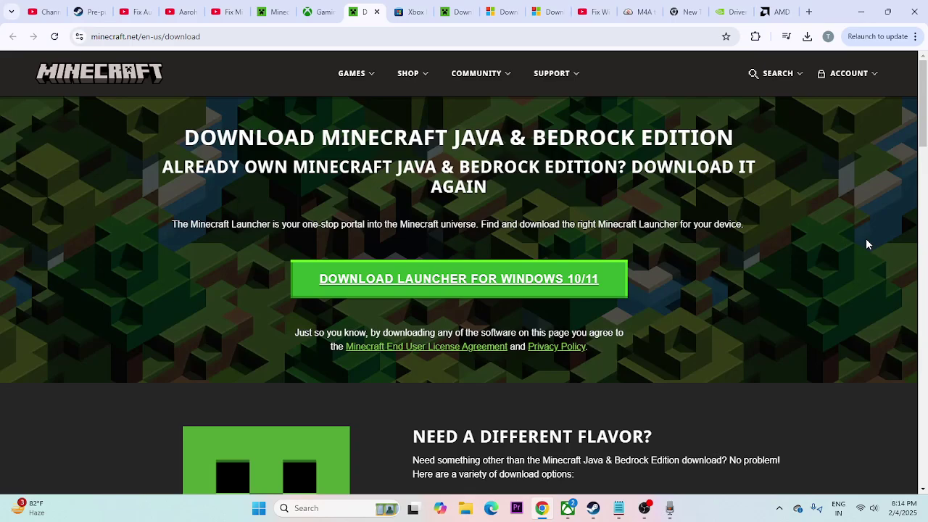
# - Examine the launcher download options on the Minecraft download page, including the Windows 10/11 launcher and the Windows legacy launcher
pyautogui.scroll(-2, 845, 226)
pyautogui.scroll(1, 845, 227)
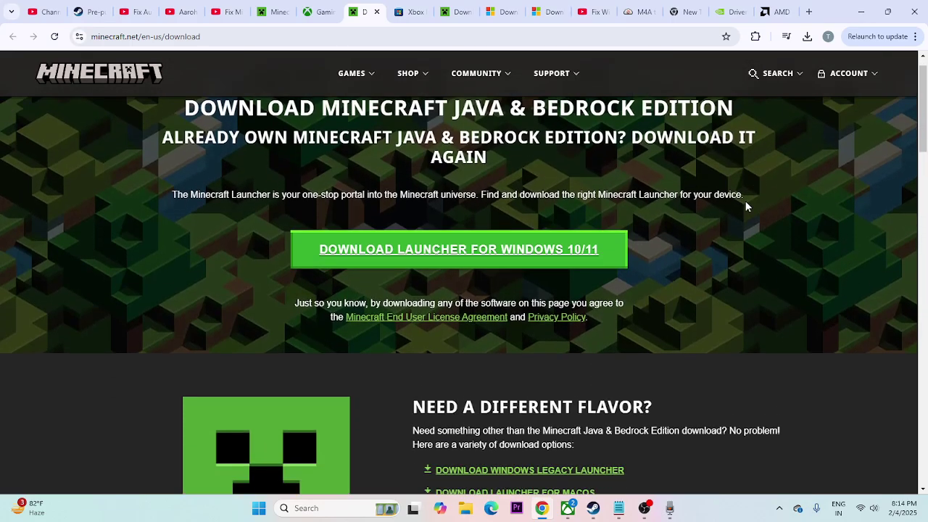
pyautogui.scroll(-2, 754, 202)
pyautogui.scroll(2, 761, 204)
pyautogui.scroll(-3, 745, 195)
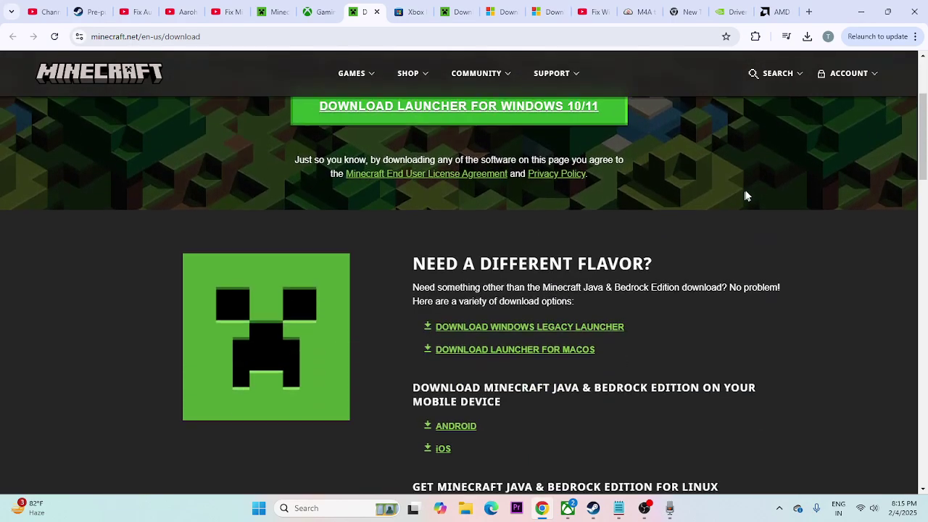
pyautogui.scroll(3, 487, 259)
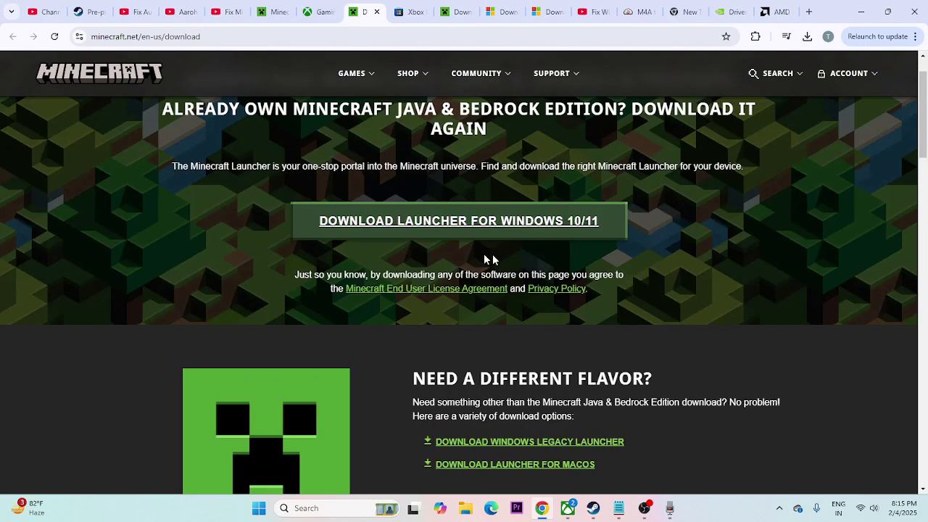
pyautogui.click(522, 229)
pyautogui.scroll(-3, 575, 248)
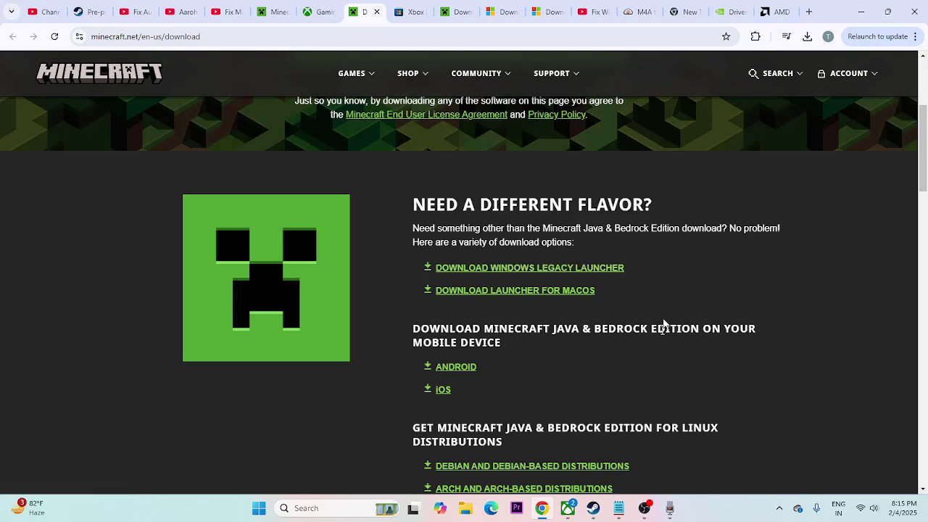
# - Copy the Microsoft.XboxIdentityProvider_8wekyb3d8bbwe\AC\TokenBroker folder path from the Notepad notes and minimize the notes
pyautogui.click(619, 507)
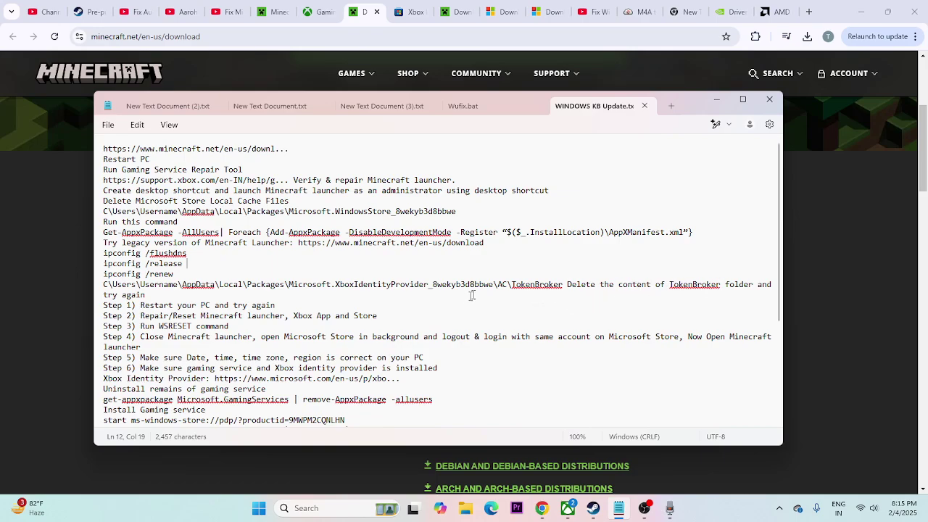
pyautogui.moveTo(563, 284); pyautogui.dragTo(103, 285)
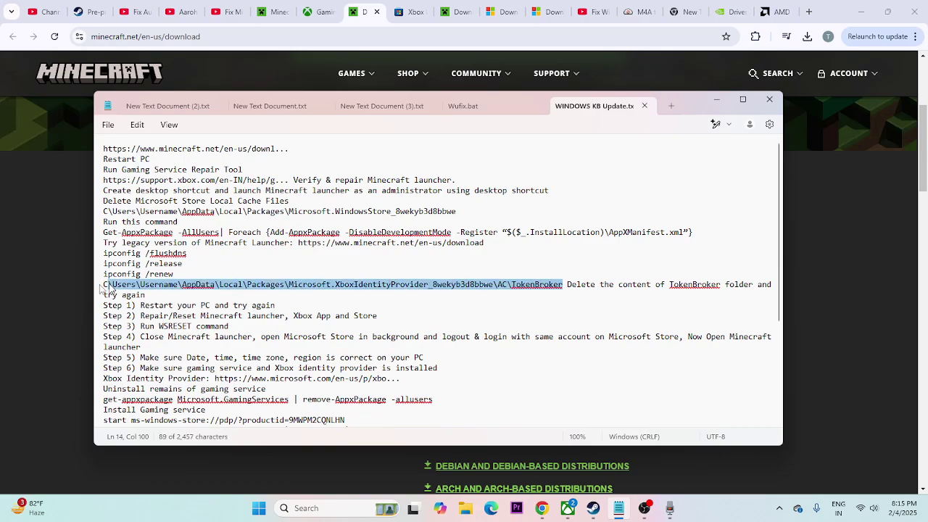
pyautogui.rightClick(127, 288)
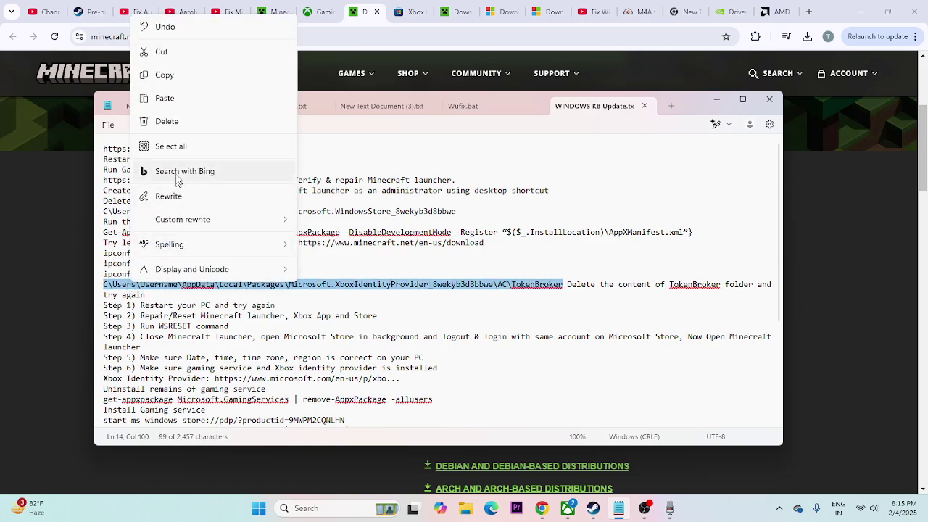
pyautogui.click(187, 80)
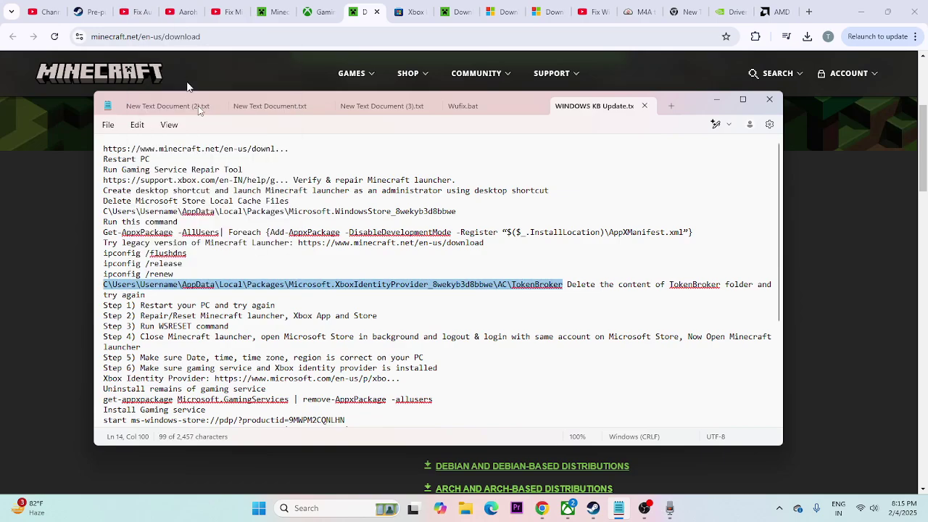
pyautogui.click(716, 99)
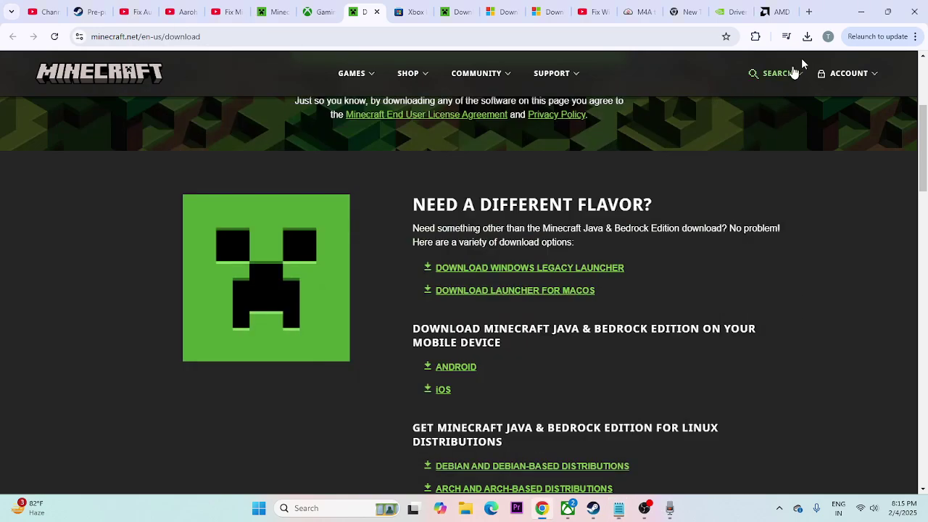
# - Search This PC in File Explorer for the copied TokenBroker folder path and close the window
pyautogui.click(466, 510)
pyautogui.click(150, 351)
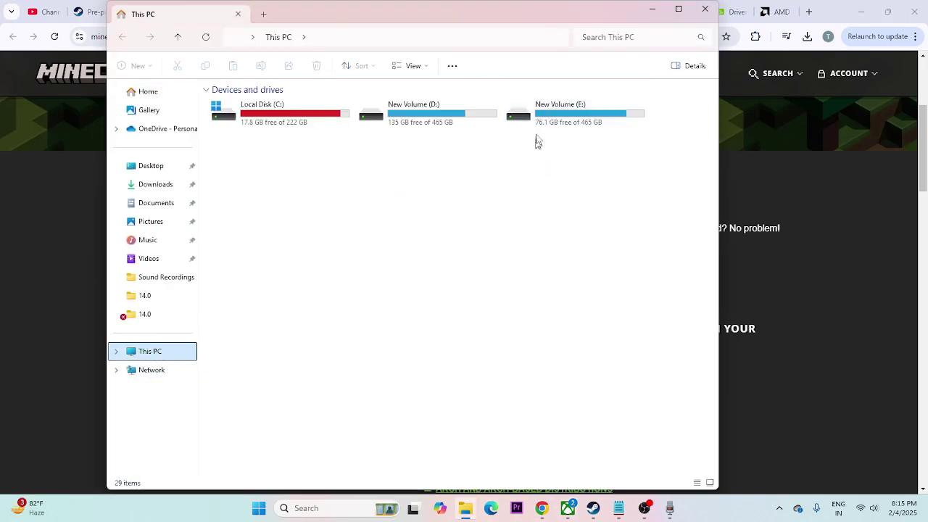
pyautogui.rightClick(645, 40)
pyautogui.click(667, 55)
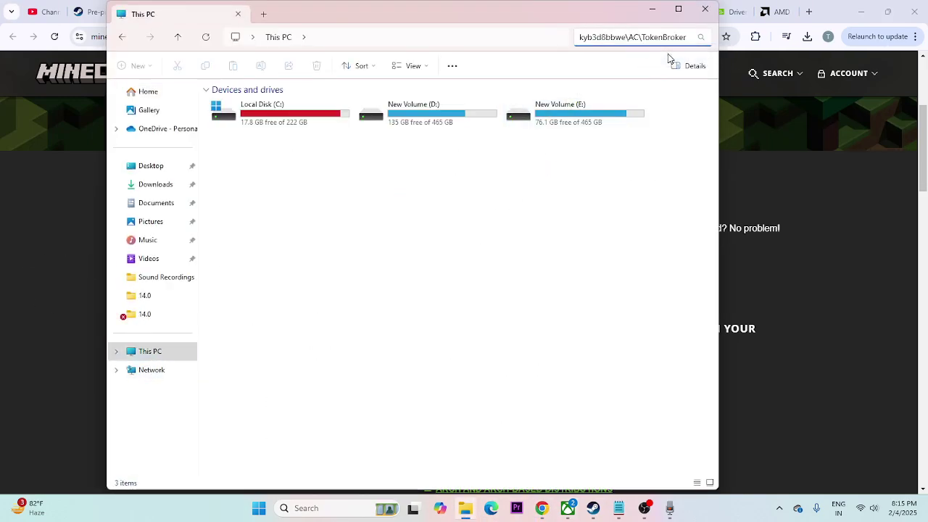
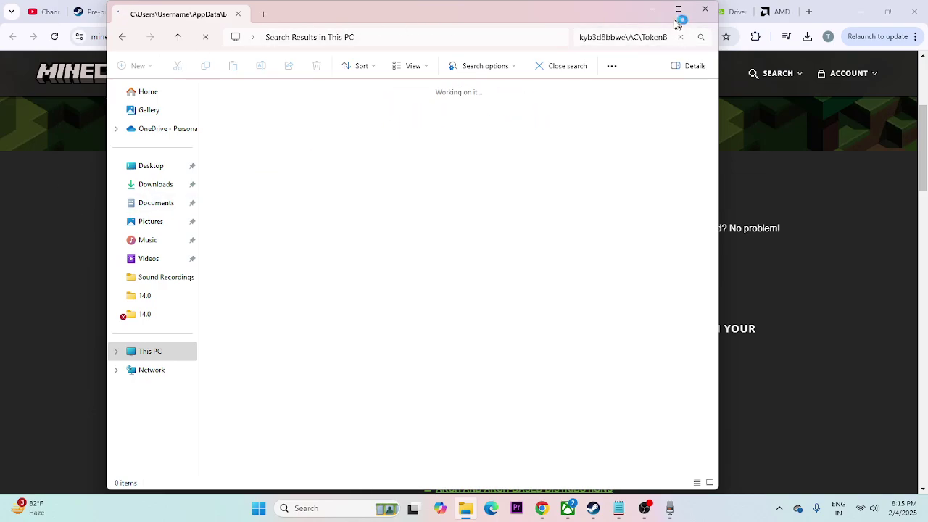
pyautogui.click(705, 8)
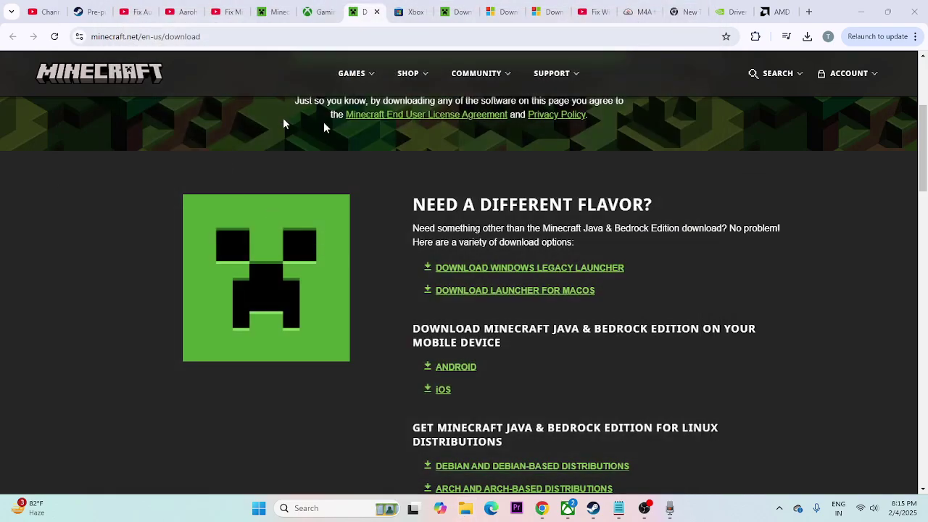
# - Bring up the Xbox app, then open the Installed apps list in Windows Settings
pyautogui.click(568, 507)
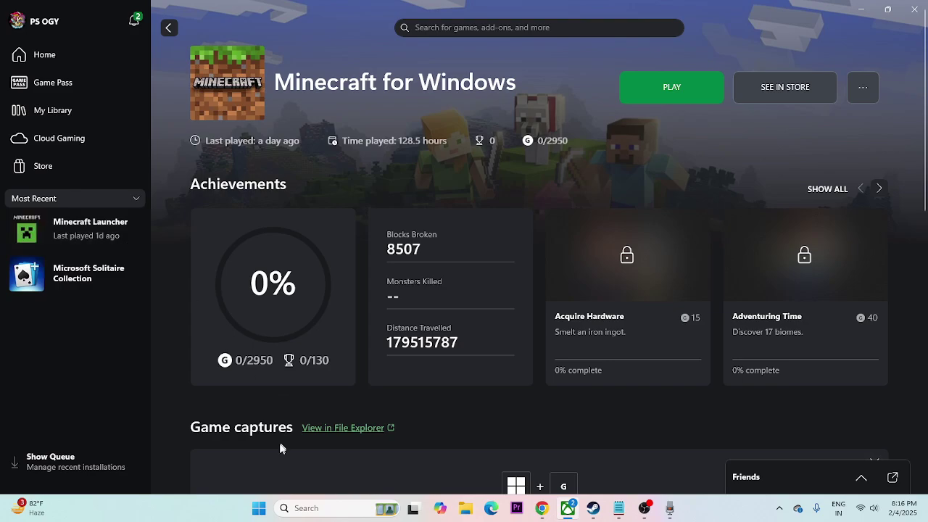
pyautogui.click(287, 510)
pyautogui.write('se')
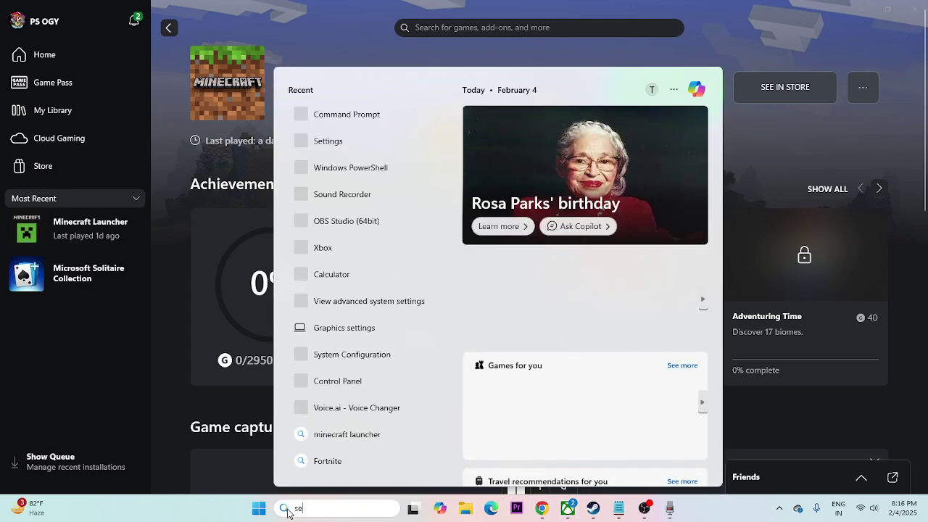
pyautogui.write('ttings')
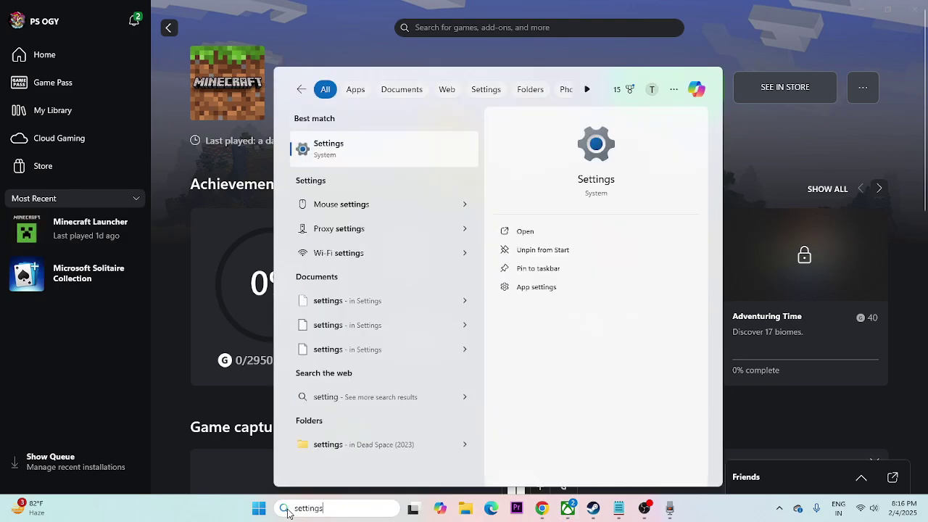
pyautogui.click(351, 160)
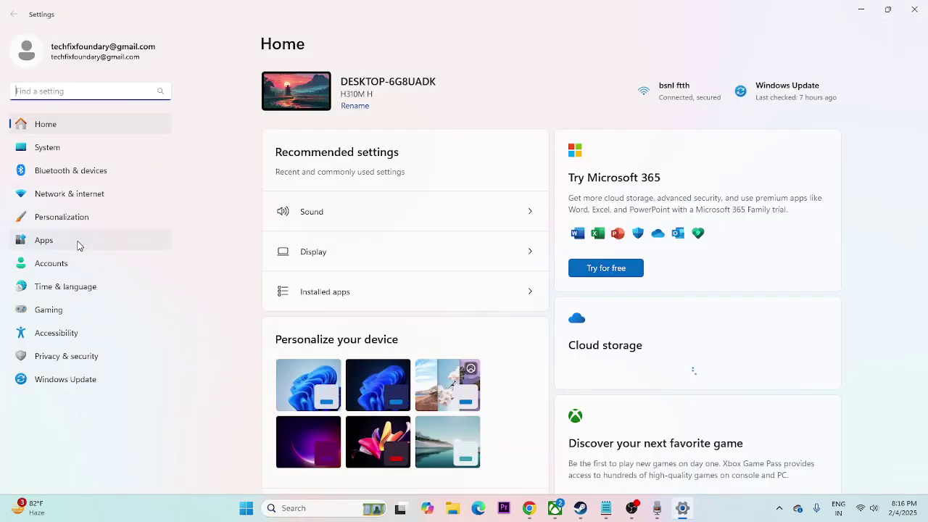
pyautogui.click(78, 244)
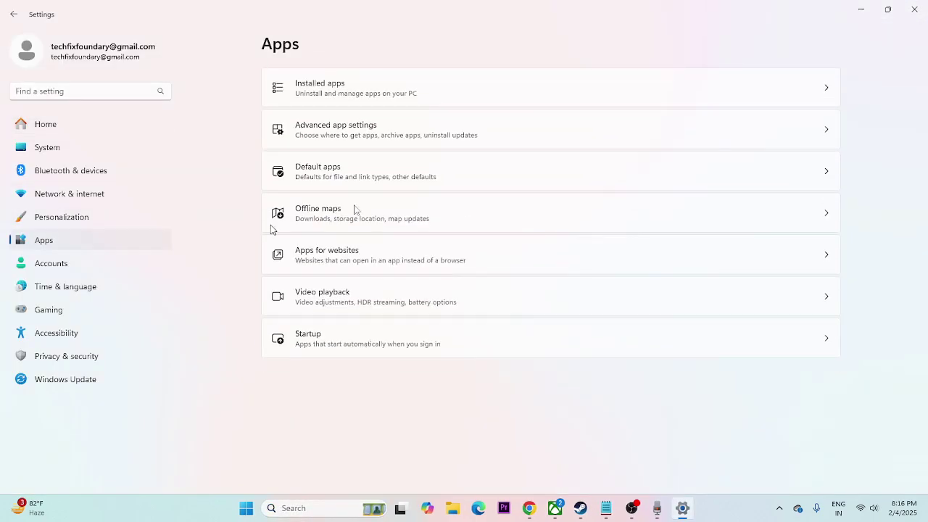
pyautogui.click(343, 95)
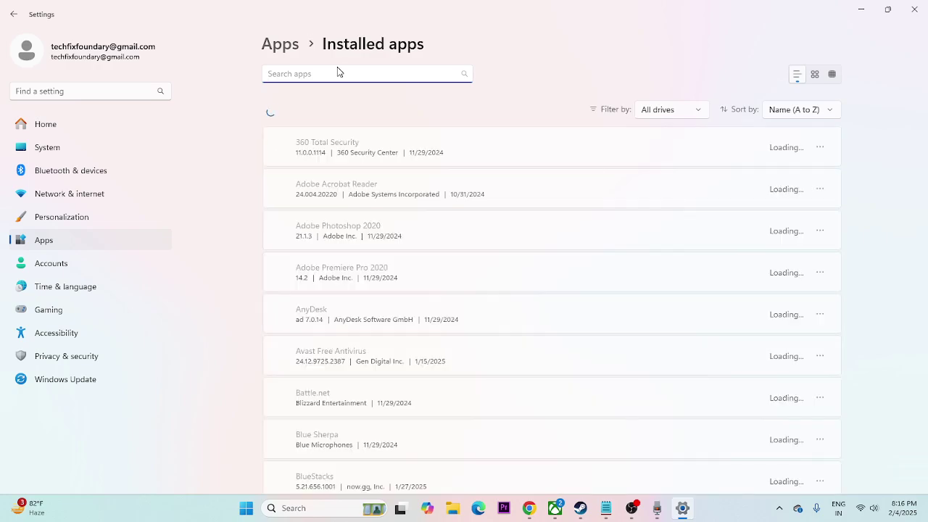
# - Search the installed apps for xbox and open the Xbox app's advanced options to review Repair and Reset
pyautogui.write('xb')
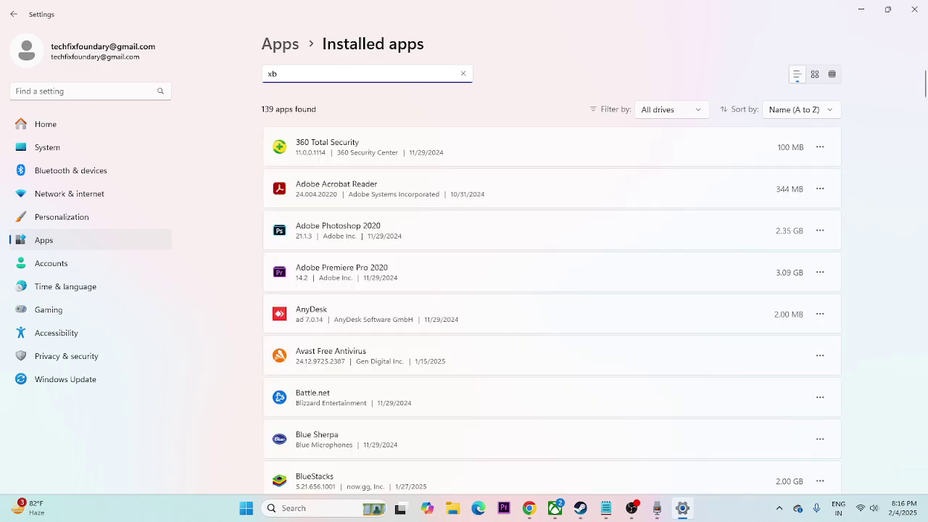
pyautogui.write('ox')
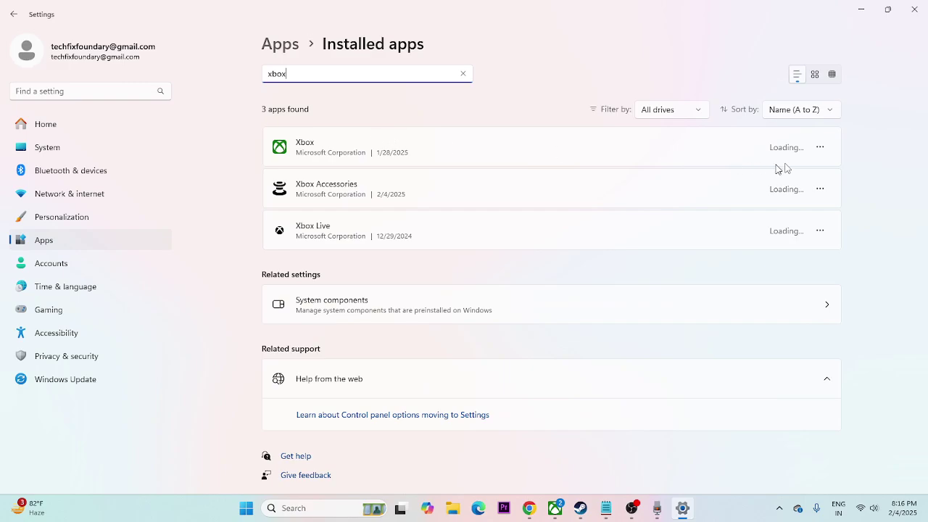
pyautogui.click(819, 149)
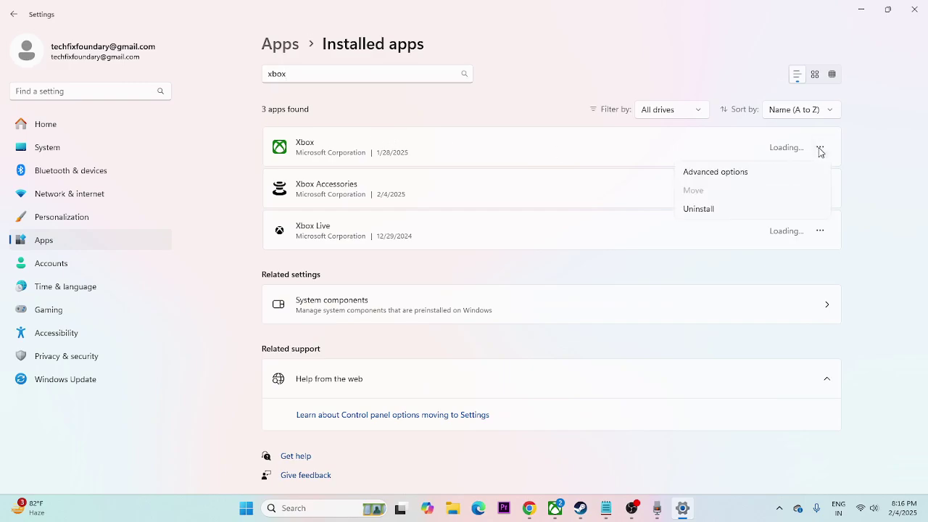
pyautogui.click(742, 174)
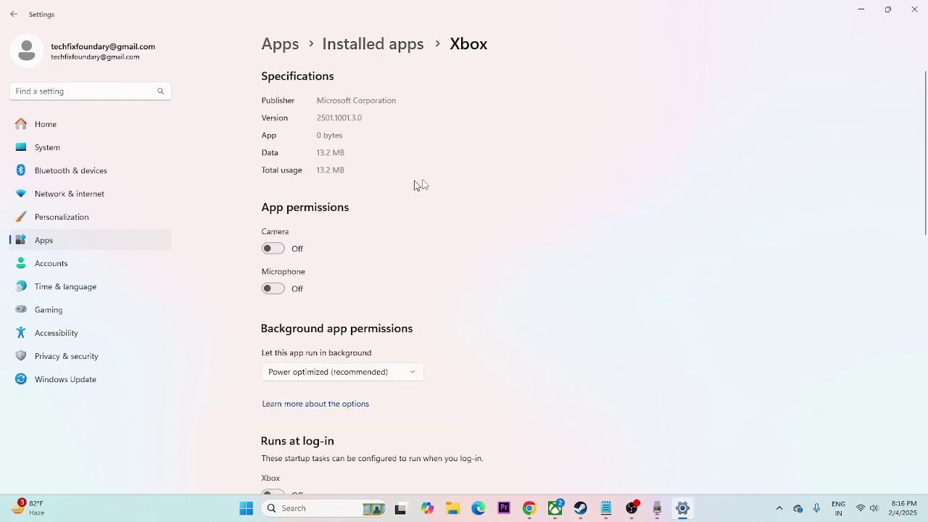
pyautogui.scroll(-3, 435, 180)
pyautogui.scroll(-5, 435, 180)
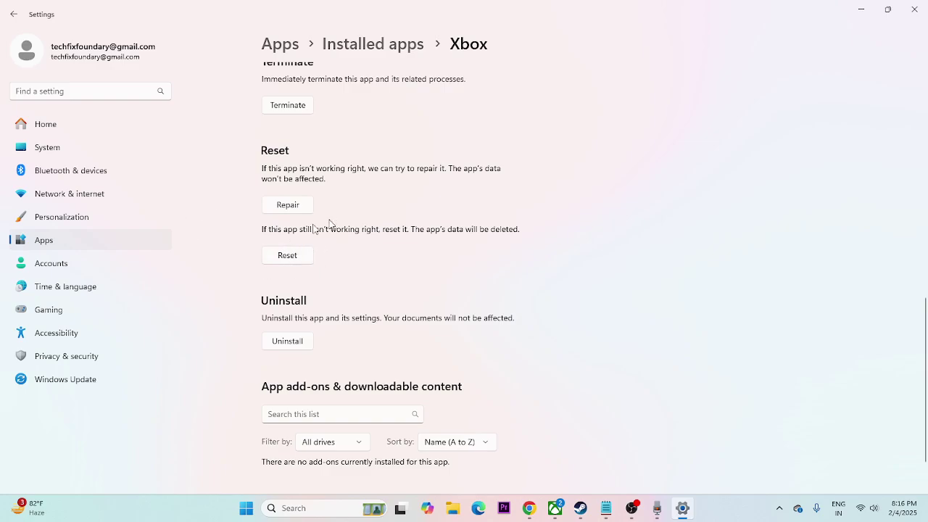
pyautogui.scroll(5, 491, 320)
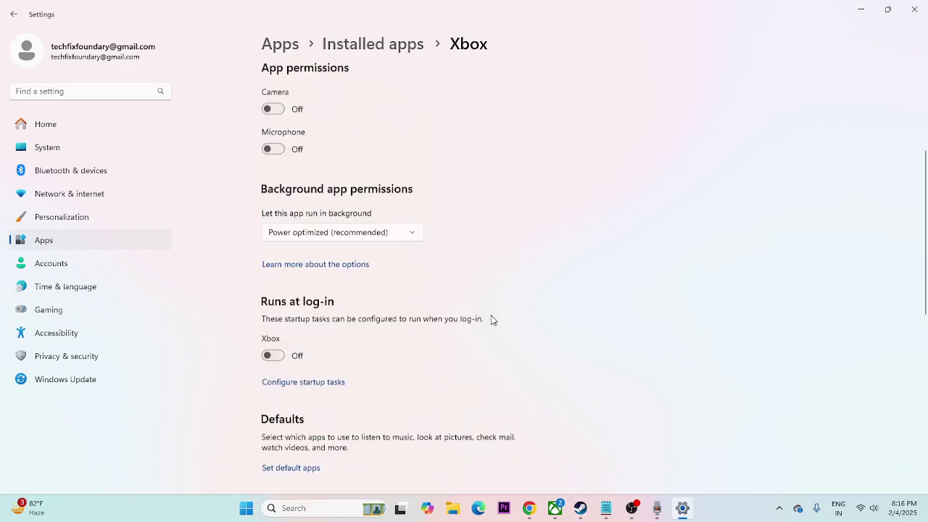
# - Return to the installed apps and search for Microsoft store, then clear the search and minimize Settings
pyautogui.click(16, 13)
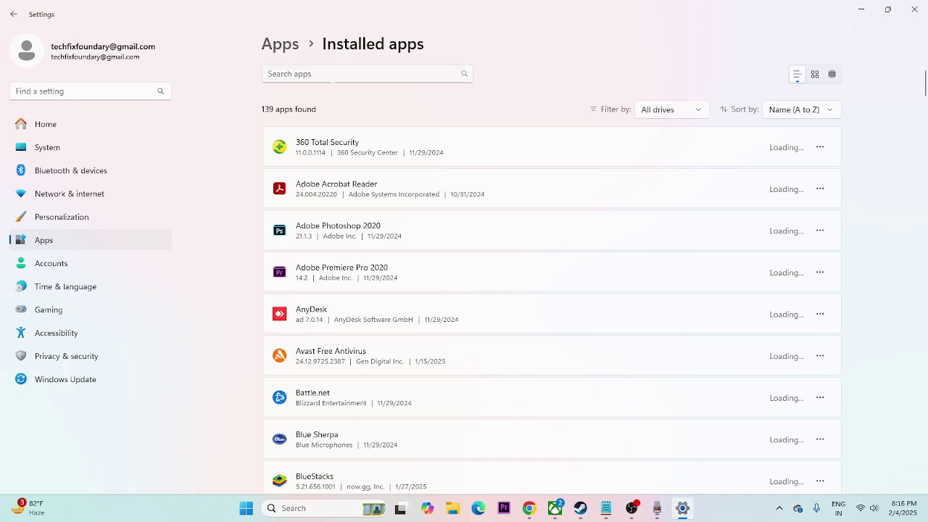
pyautogui.click(330, 78)
pyautogui.write('m')
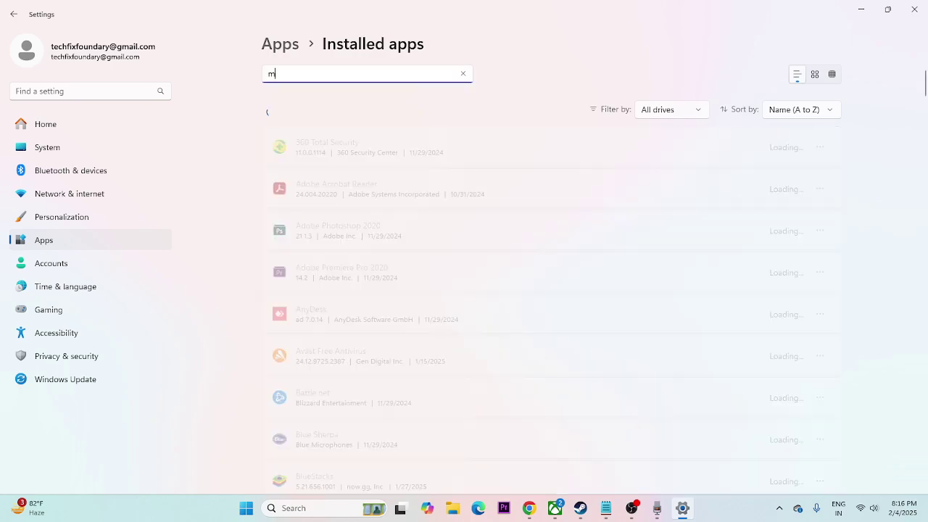
pyautogui.write('icrosoft')
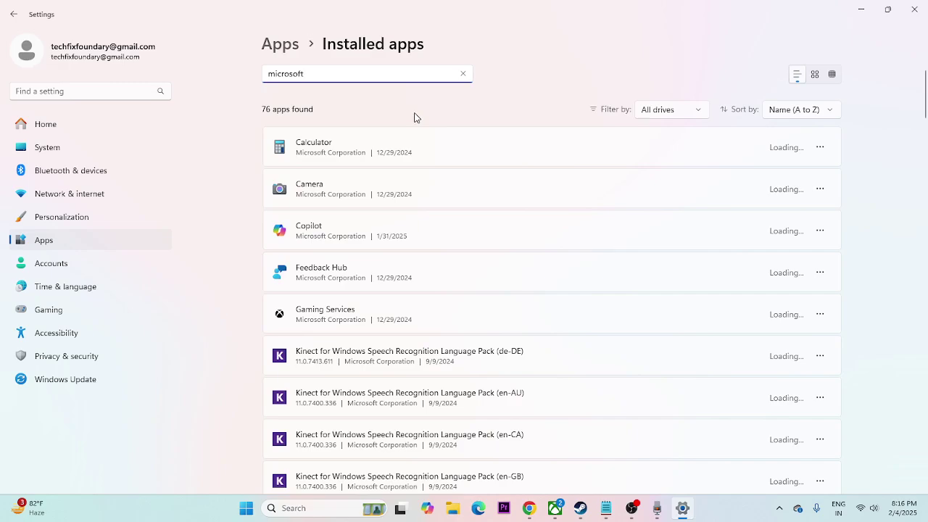
pyautogui.hotkey('ctrl', 'a')
pyautogui.write('Microsoft s')
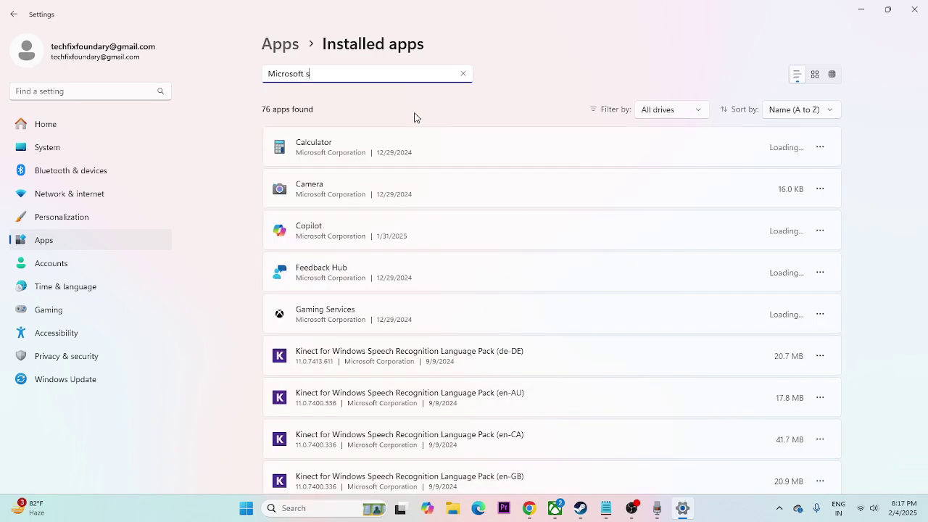
pyautogui.write('tore')
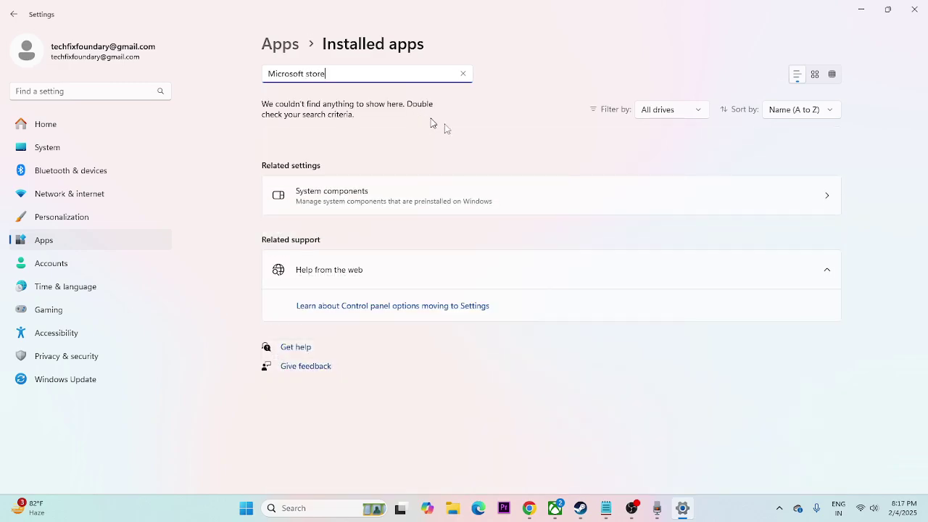
pyautogui.click(460, 74)
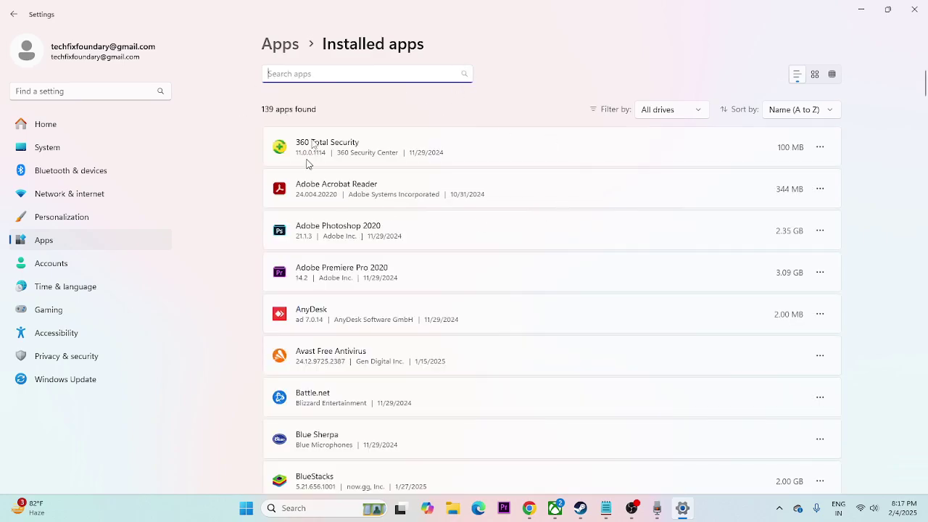
pyautogui.click(860, 9)
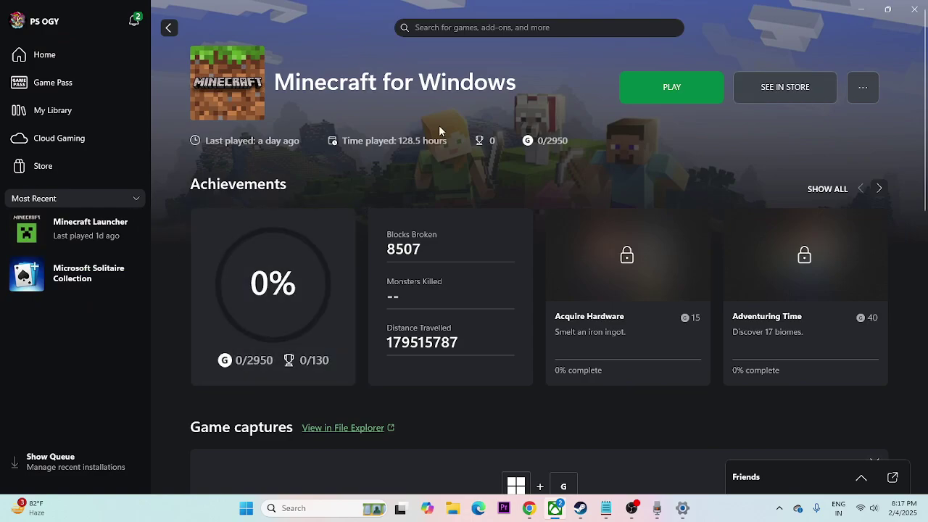
# - Run the WSRESET command from Windows search to reset the Microsoft Store cache
pyautogui.click(286, 508)
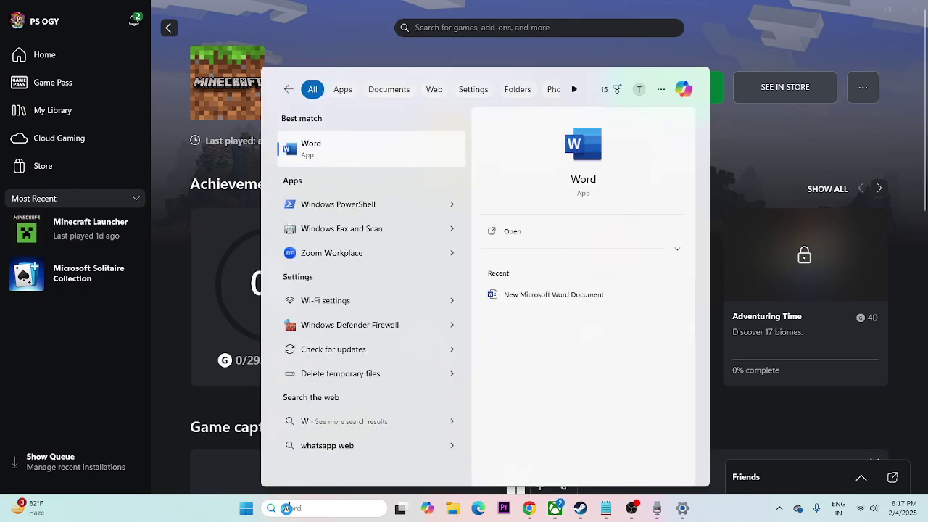
pyautogui.write('WSRESET')
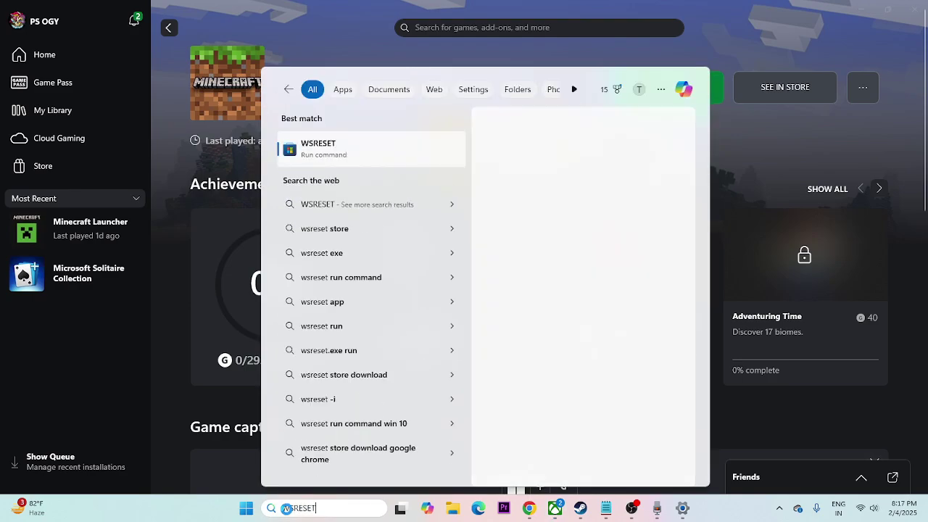
pyautogui.click(358, 150)
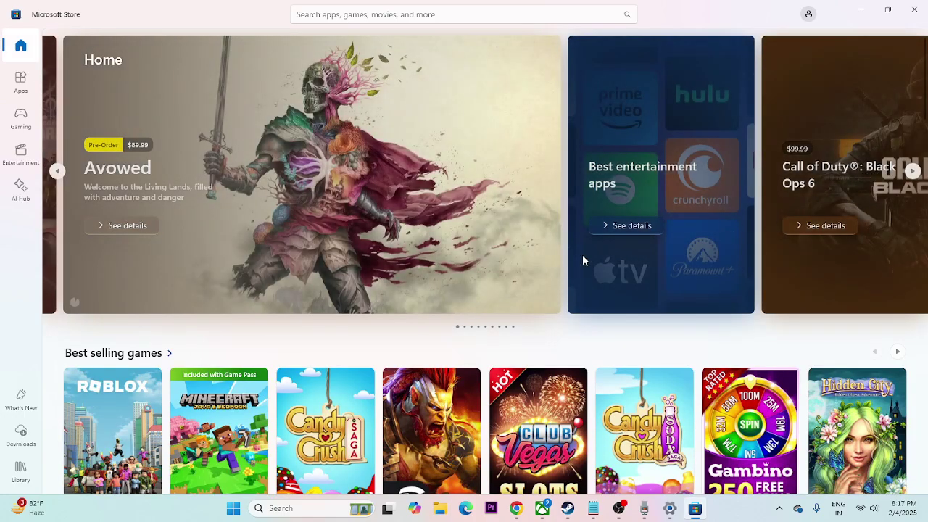
# - Bring up Microsoft Store and review the account menu with its Sign out option, then minimize the Store
pyautogui.click(863, 10)
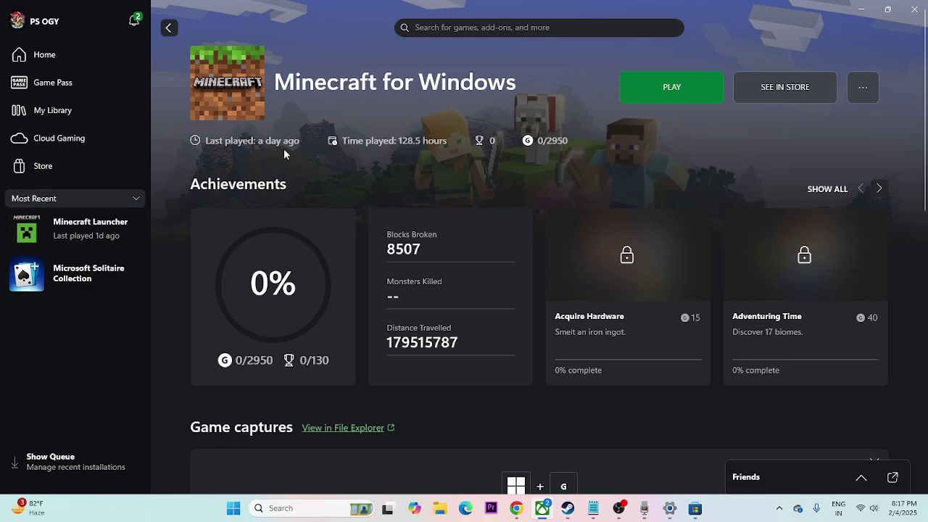
pyautogui.click(695, 508)
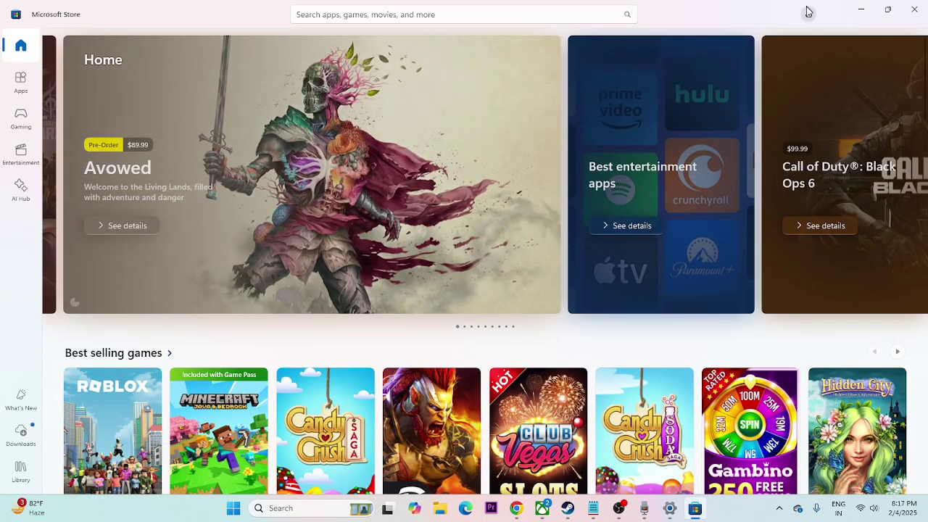
pyautogui.click(808, 13)
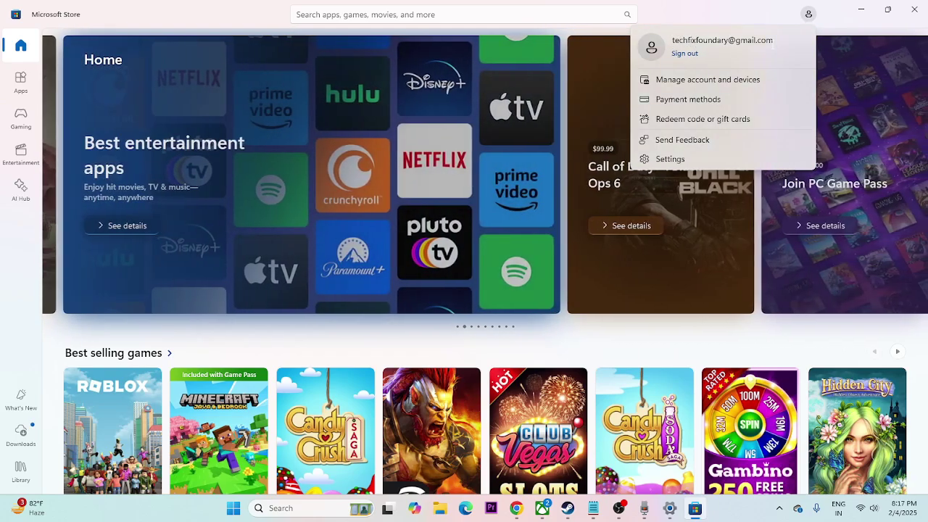
pyautogui.click(715, 21)
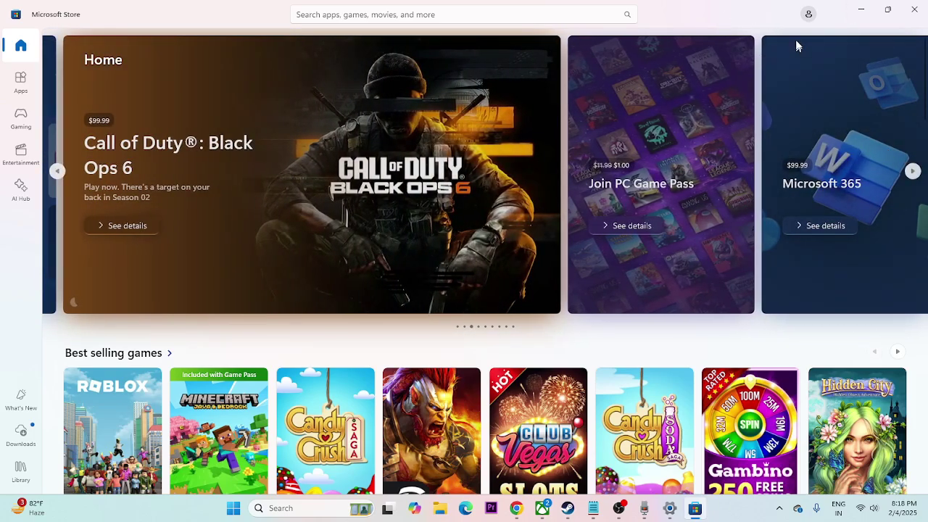
pyautogui.click(809, 20)
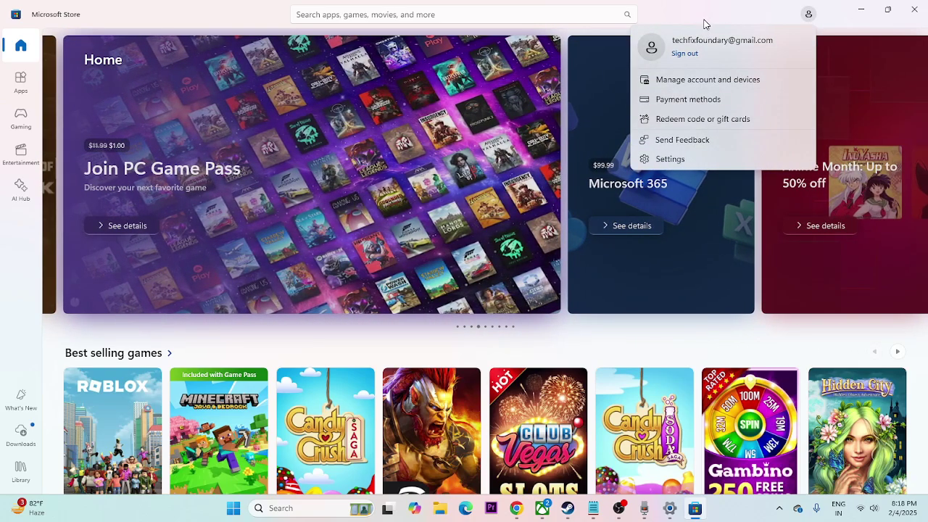
pyautogui.click(724, 20)
pyautogui.click(860, 10)
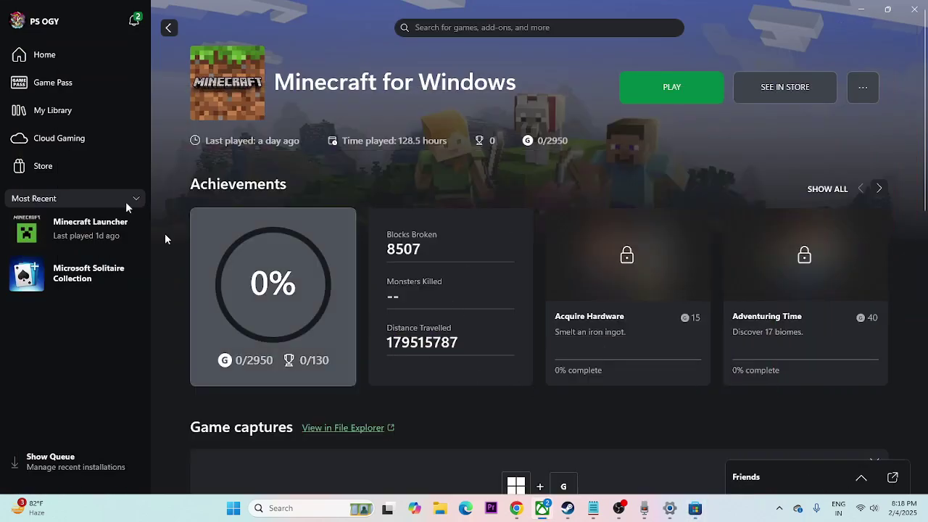
# - Open the profile menu in the Xbox app to review the Sign out option, then dismiss it
pyautogui.click(21, 21)
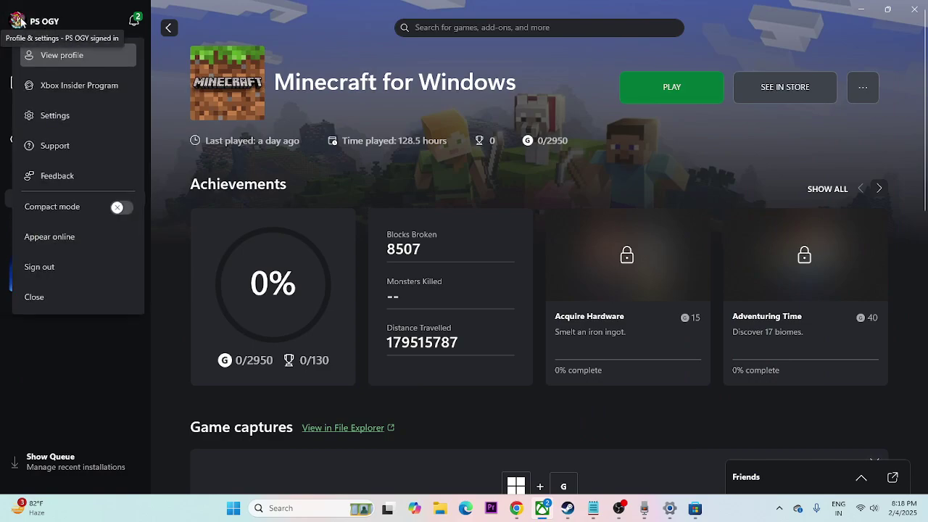
pyautogui.click(21, 22)
pyautogui.click(21, 22)
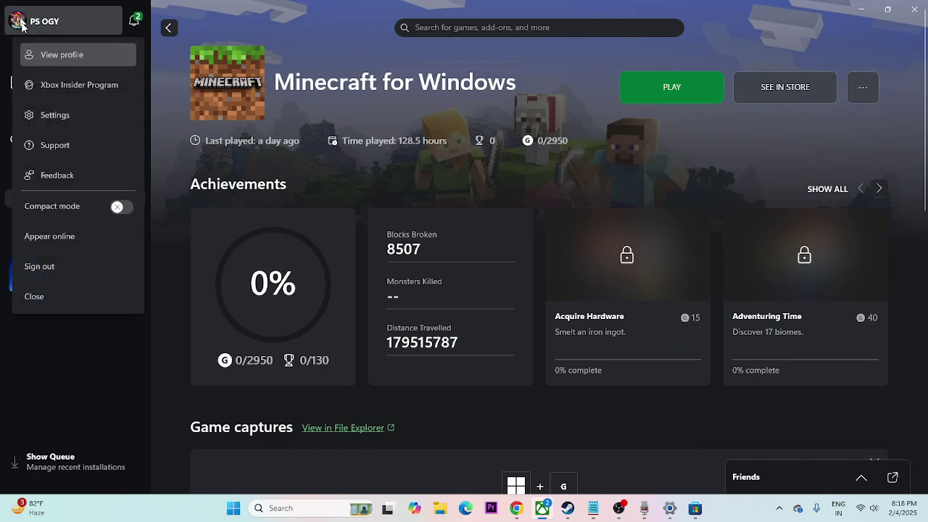
pyautogui.click(56, 353)
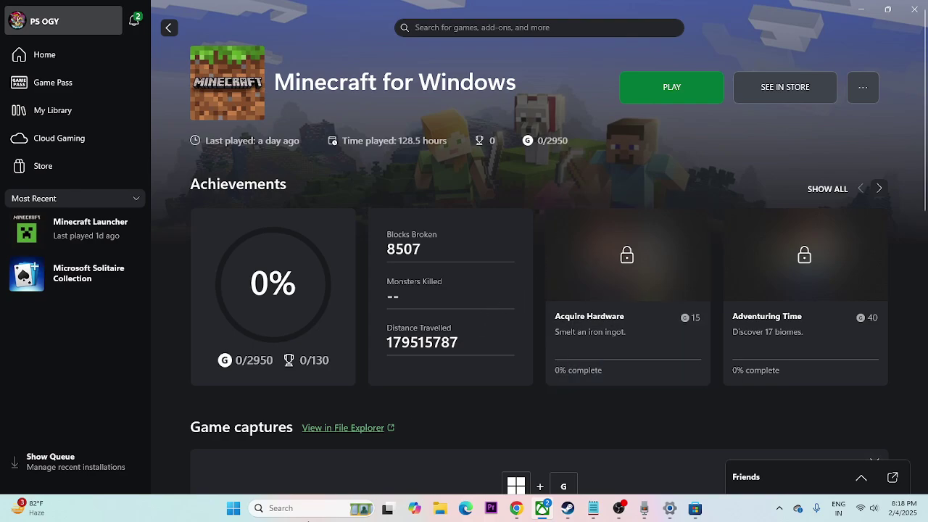
# - Check the Date & time and Language & region pages in Windows Settings, then close Settings
pyautogui.click(280, 509)
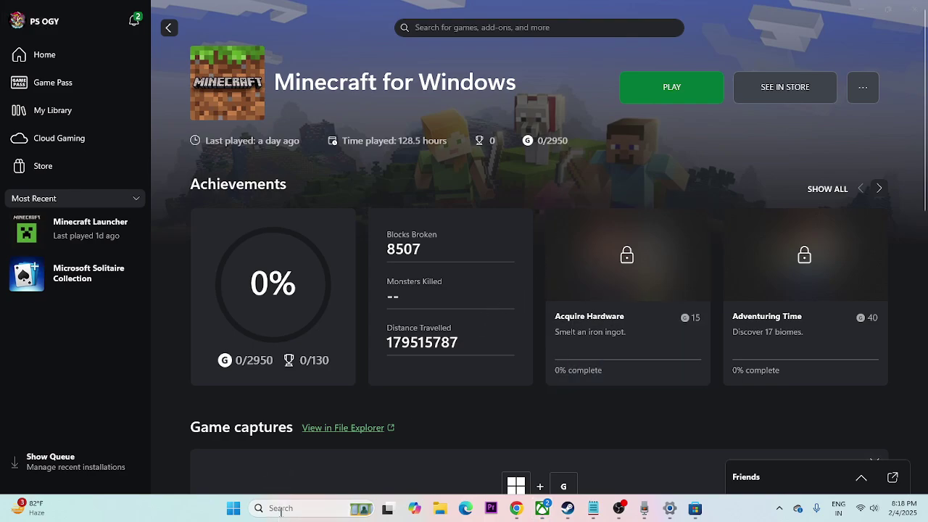
pyautogui.write('SET')
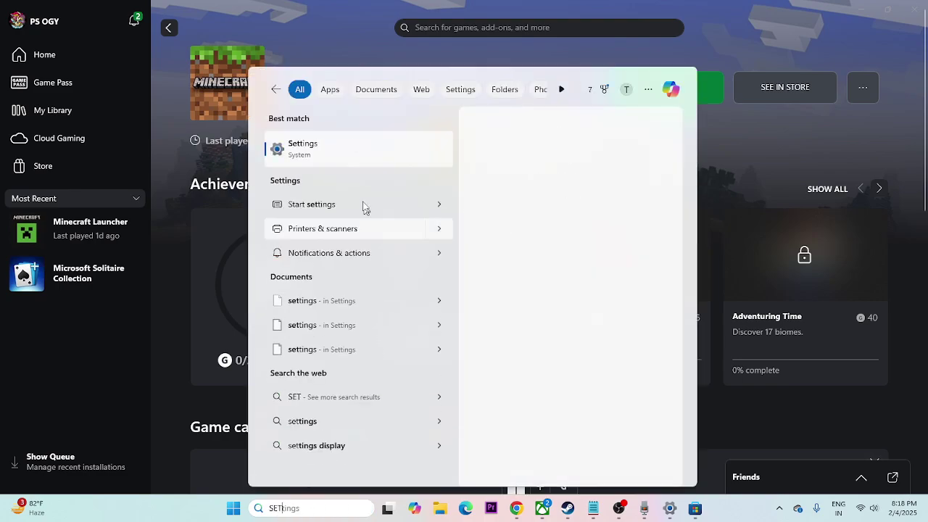
pyautogui.click(348, 154)
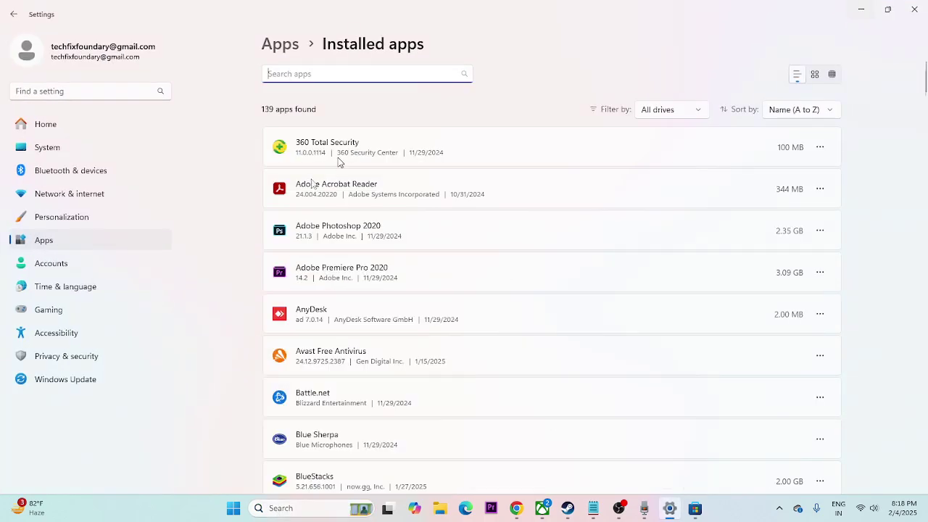
pyautogui.click(71, 287)
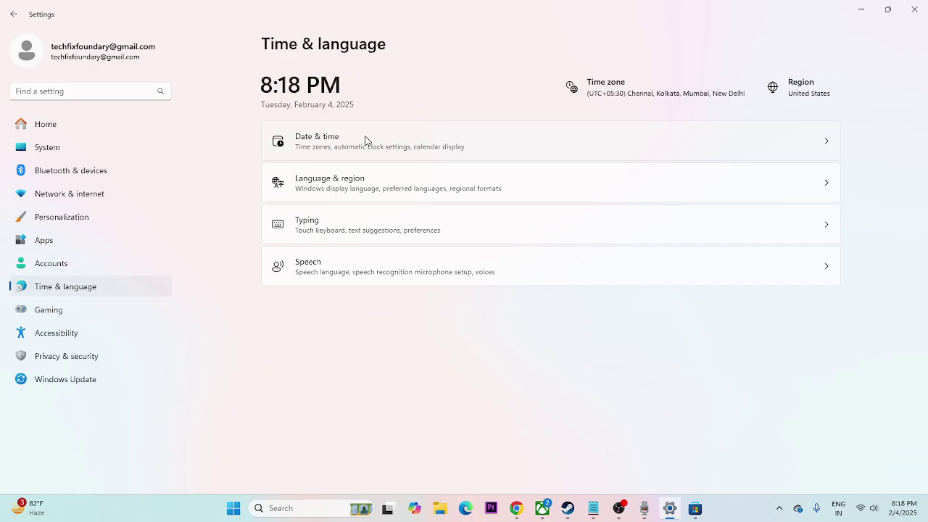
pyautogui.click(837, 147)
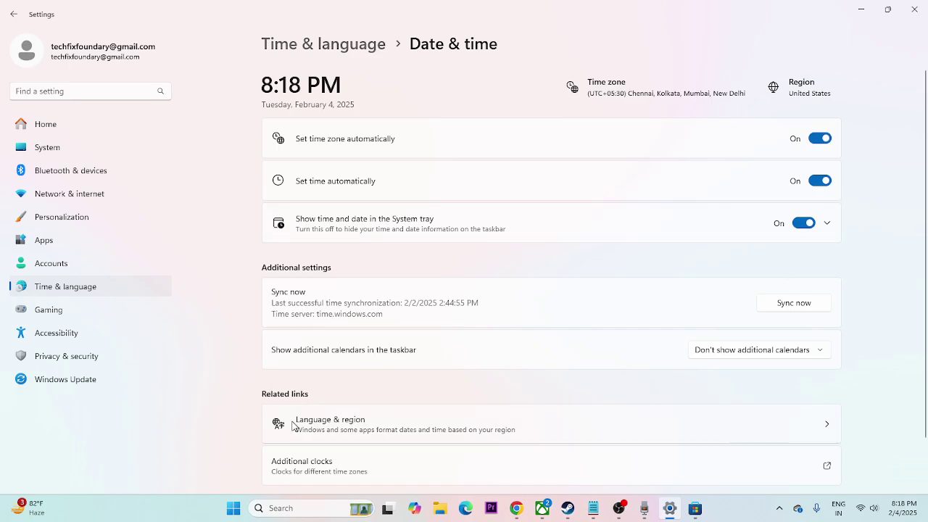
pyautogui.click(410, 434)
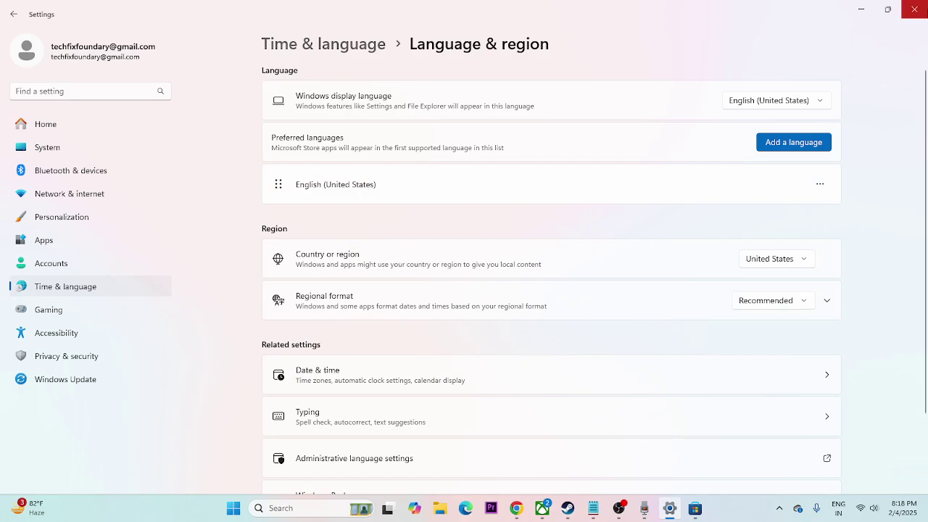
pyautogui.click(914, 10)
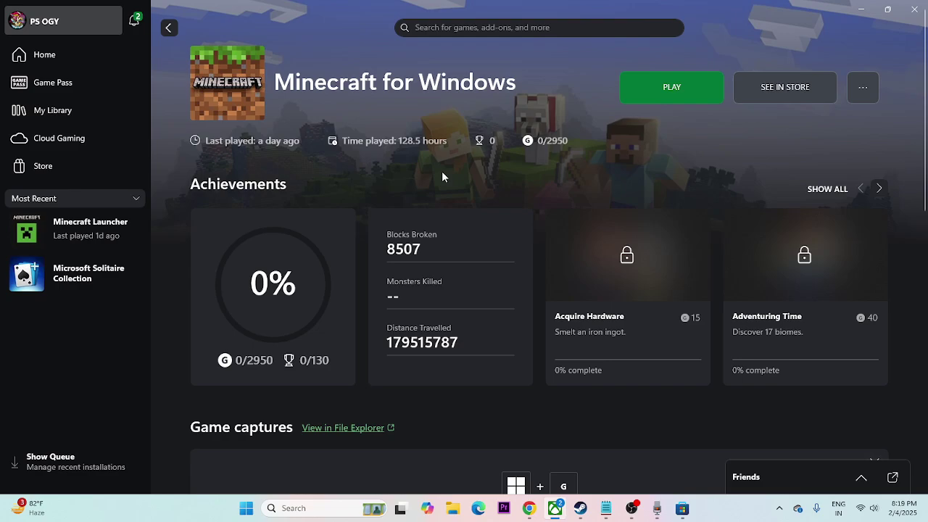
# - Copy the Xbox Identity Provider link from the WINDOWS KB Update notes in Notepad, then minimize the notes
pyautogui.click(606, 508)
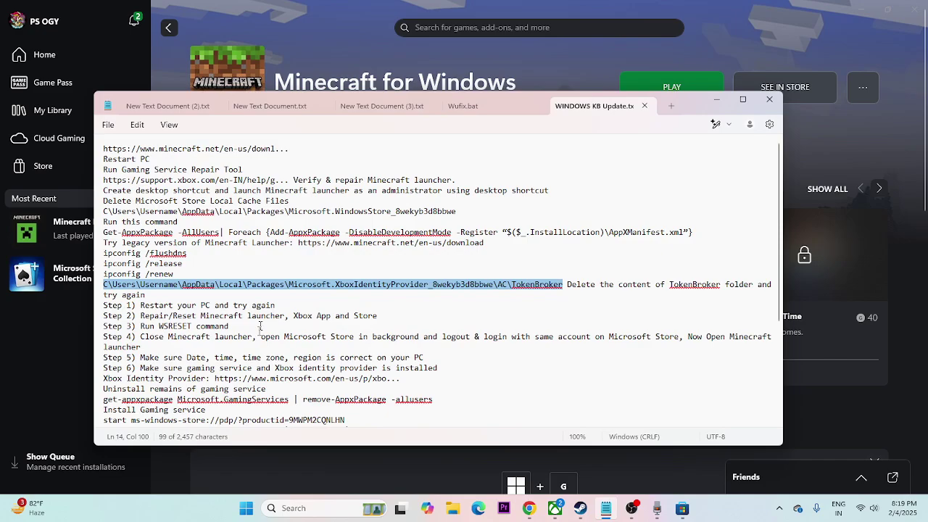
pyautogui.click(303, 290)
pyautogui.scroll(-2, 479, 250)
pyautogui.scroll(-2, 479, 251)
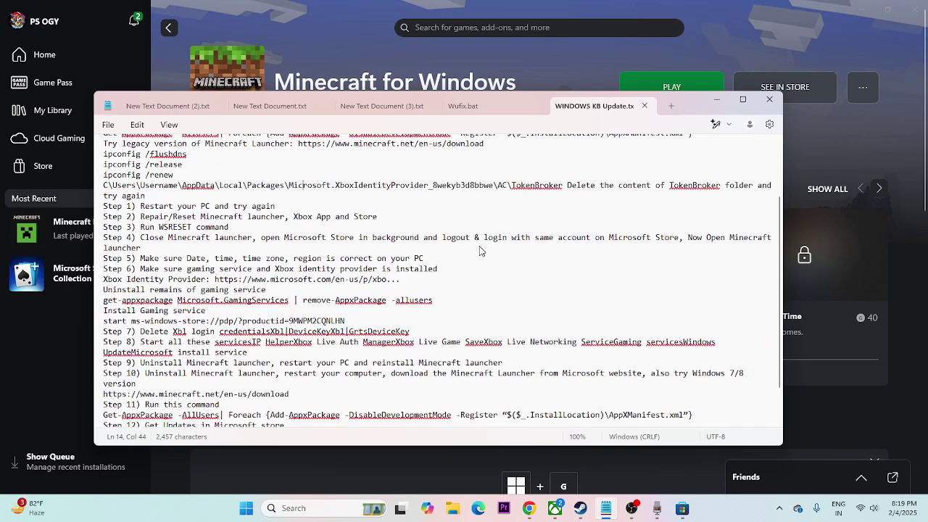
pyautogui.scroll(-1, 406, 261)
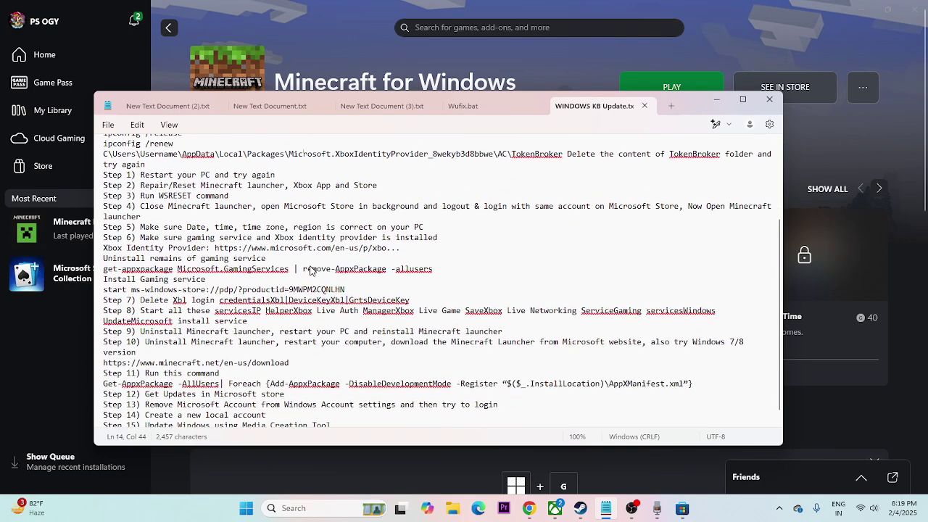
pyautogui.click(403, 247)
pyautogui.moveTo(403, 247); pyautogui.dragTo(225, 251)
pyautogui.rightClick(225, 251)
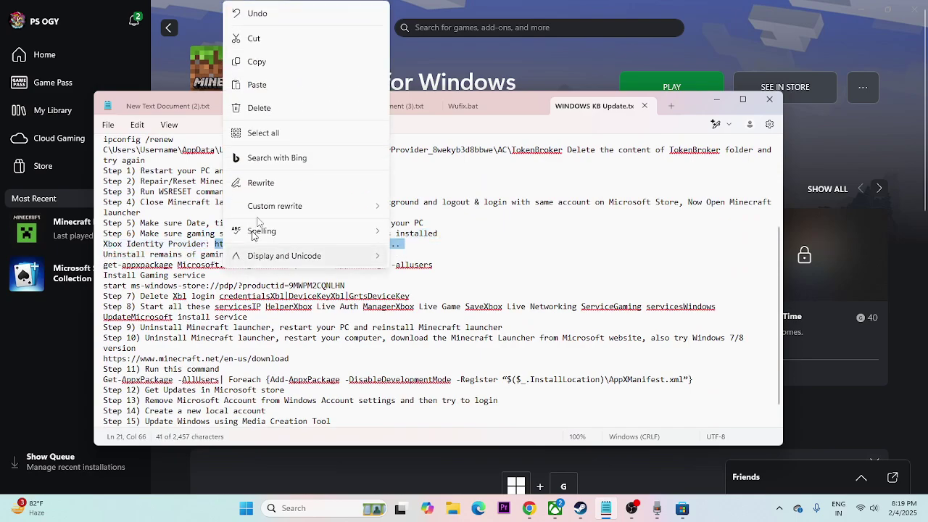
pyautogui.click(248, 65)
pyautogui.click(715, 100)
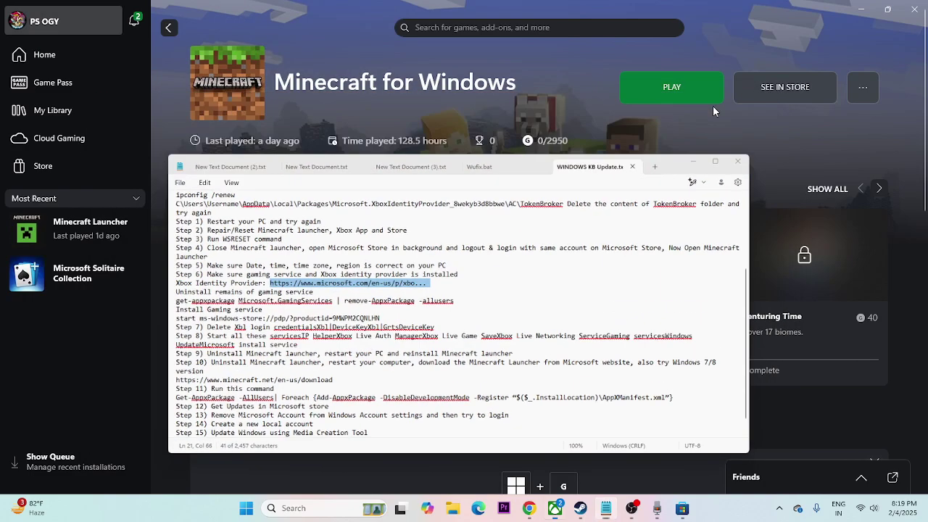
# - Download Xbox Identity Provider from its web page in Chrome, open its Microsoft Store listing, and minimize both windows
pyautogui.click(529, 507)
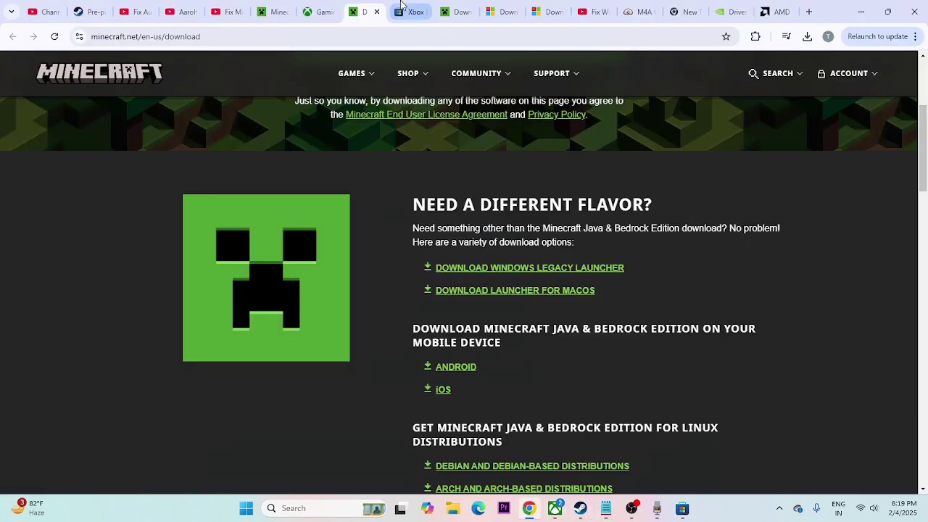
pyautogui.click(410, 11)
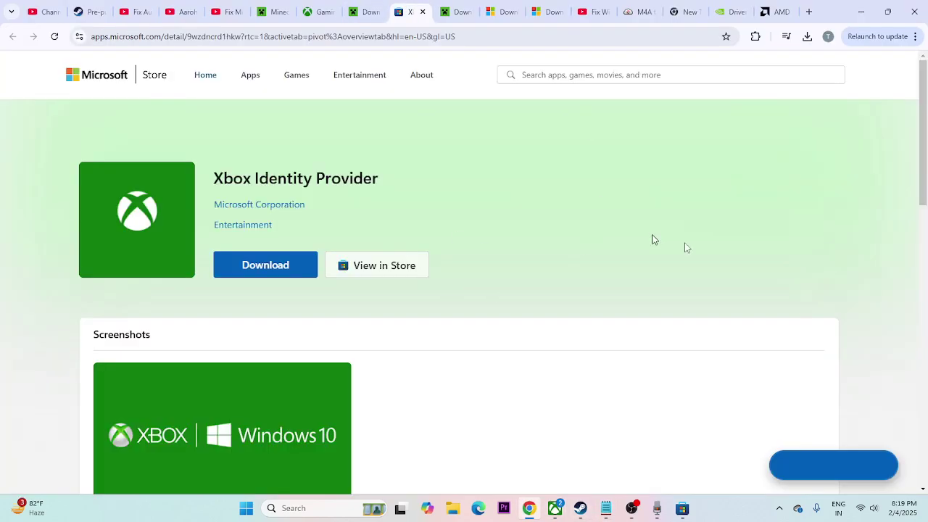
pyautogui.click(261, 270)
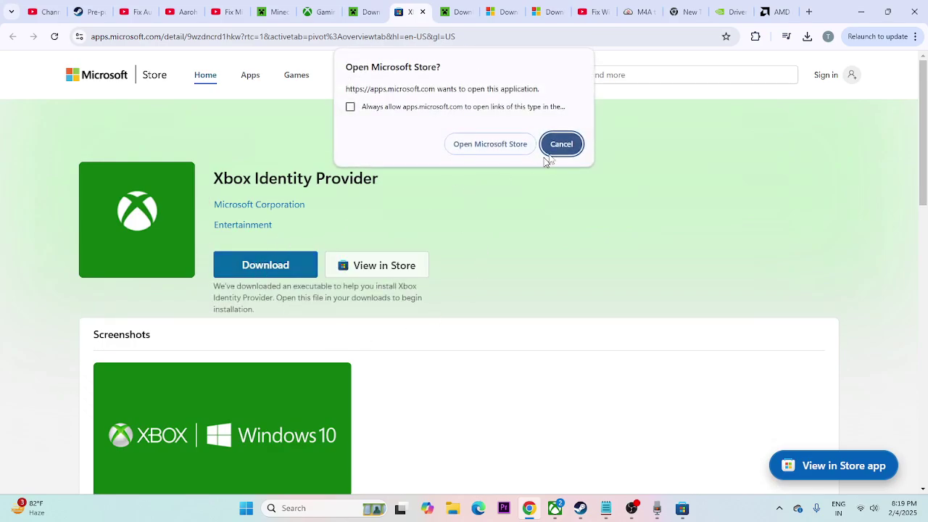
pyautogui.click(464, 144)
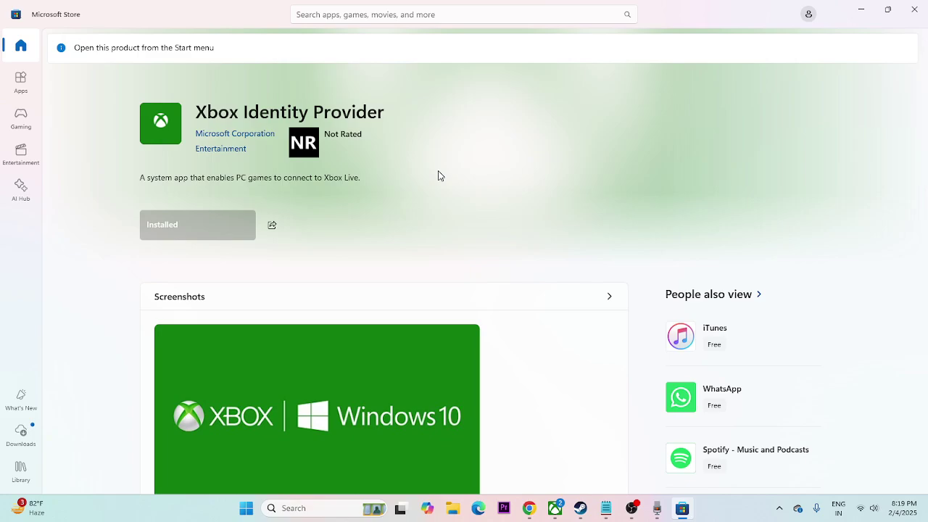
pyautogui.click(860, 9)
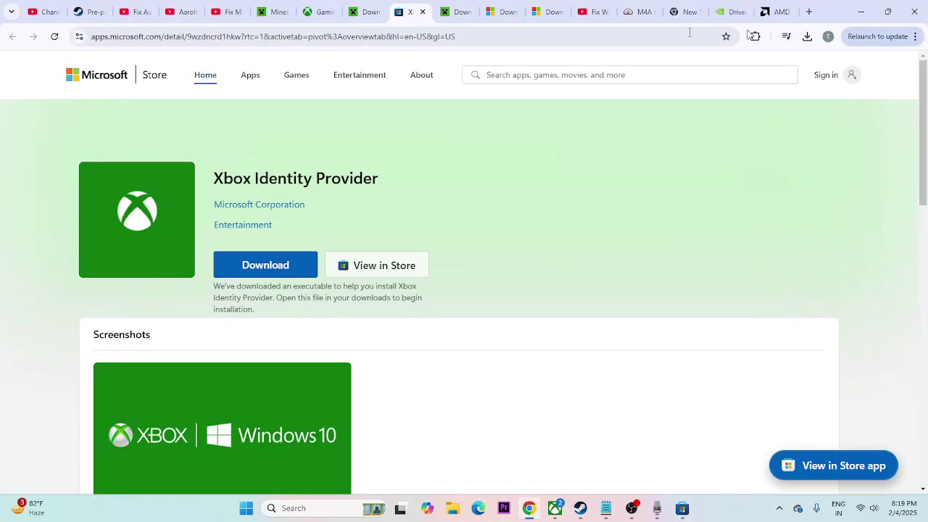
pyautogui.click(862, 16)
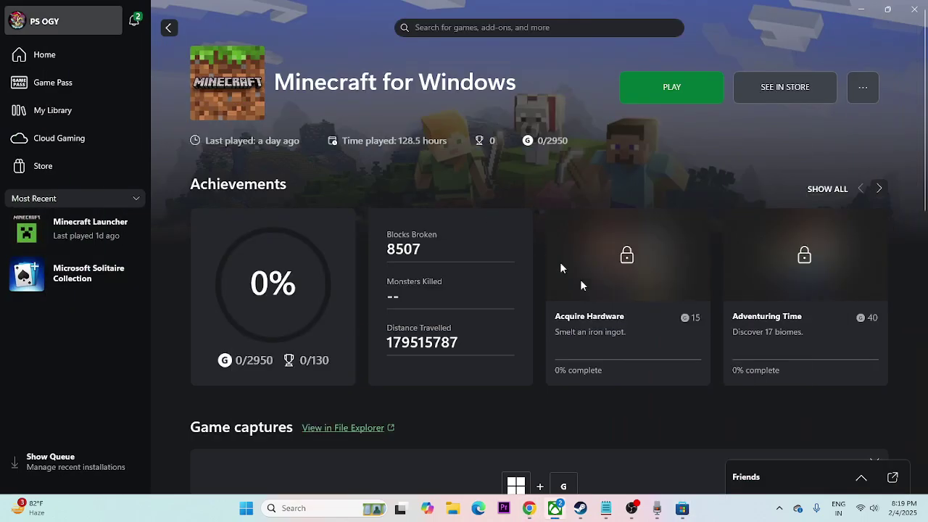
# - Copy the "get-appxpackage Microsoft.GamingServices | remove-AppxPackage -allusers" command from the Notepad notes and minimize the windows to reach the desktop
pyautogui.click(605, 507)
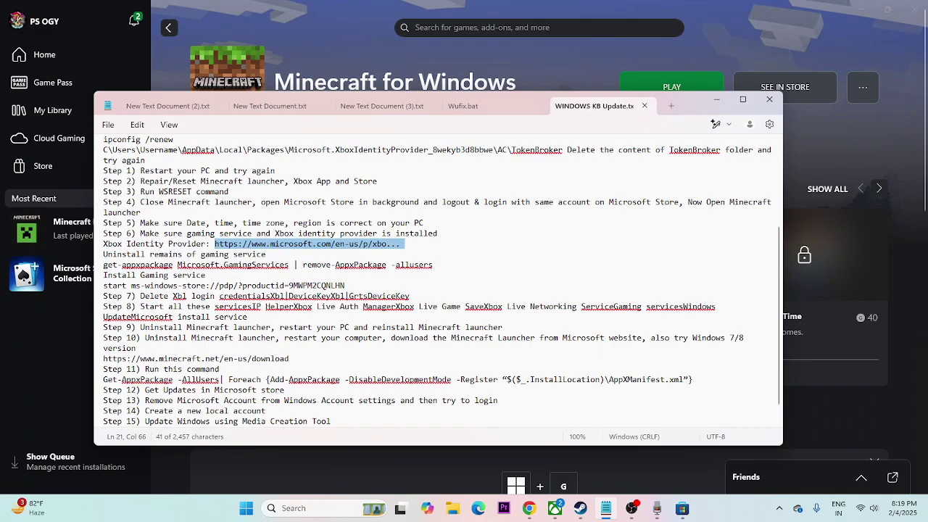
pyautogui.click(327, 275)
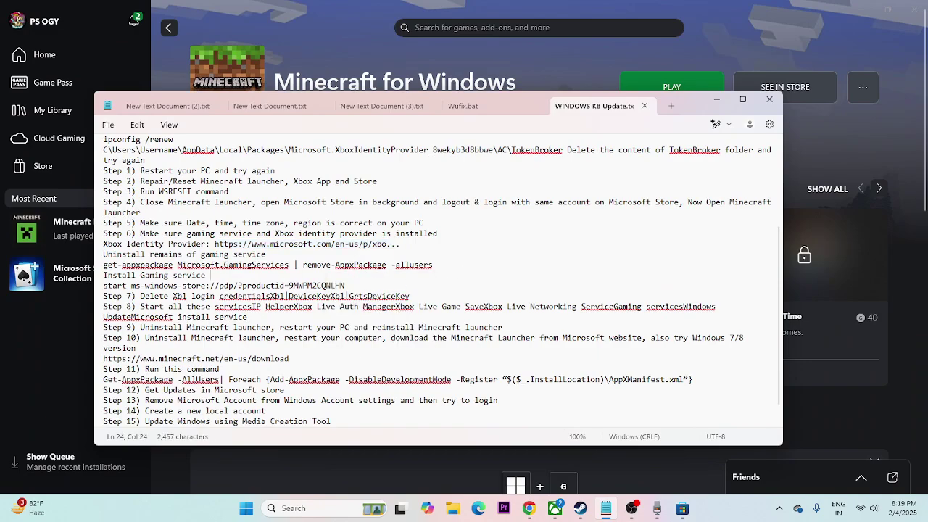
pyautogui.moveTo(229, 280); pyautogui.dragTo(105, 268)
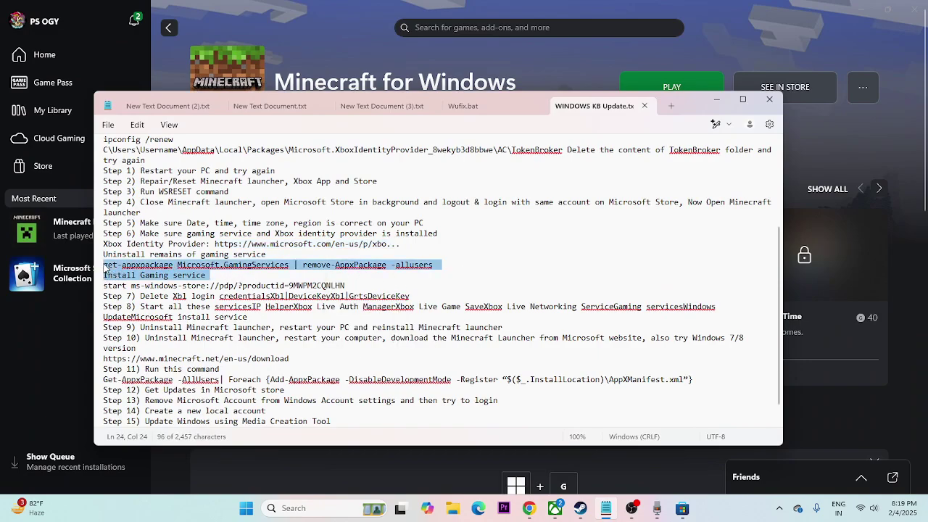
pyautogui.click(275, 279)
pyautogui.tripleClick(102, 265)
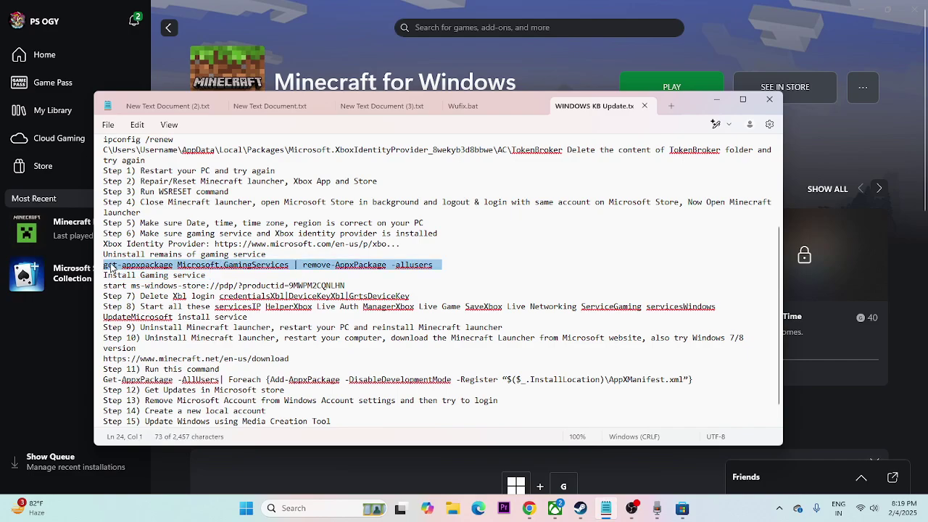
pyautogui.rightClick(164, 269)
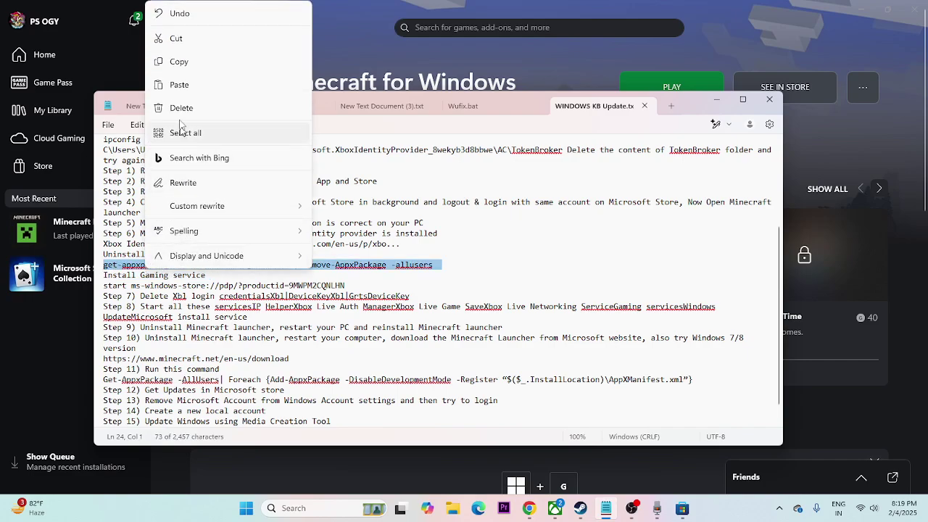
pyautogui.click(181, 64)
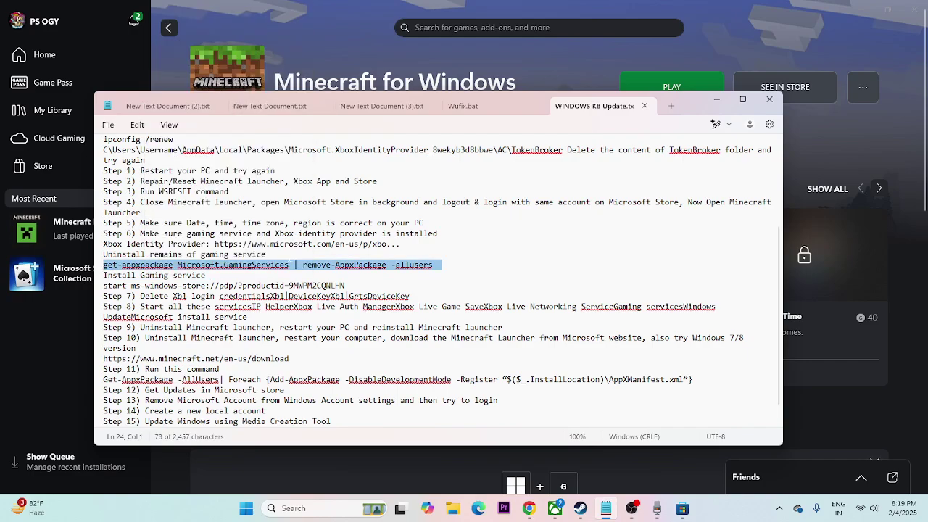
pyautogui.click(715, 100)
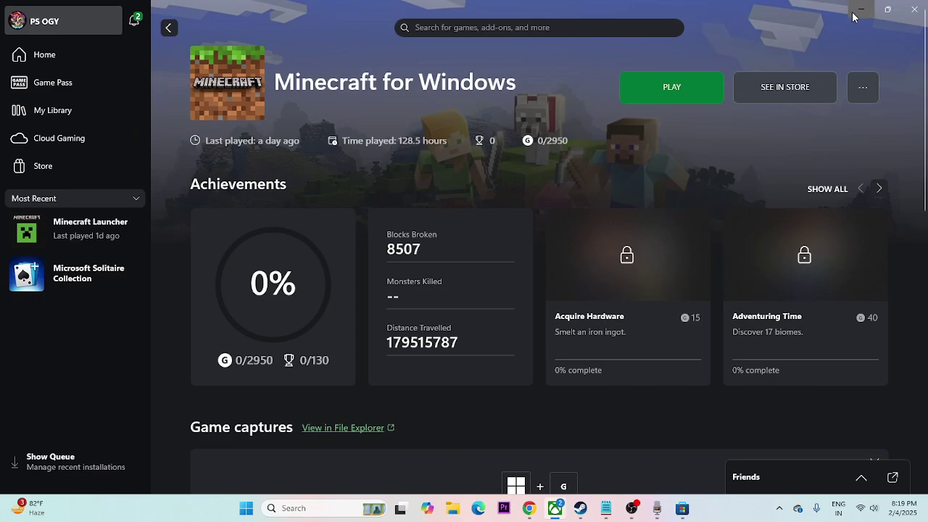
pyautogui.click(856, 12)
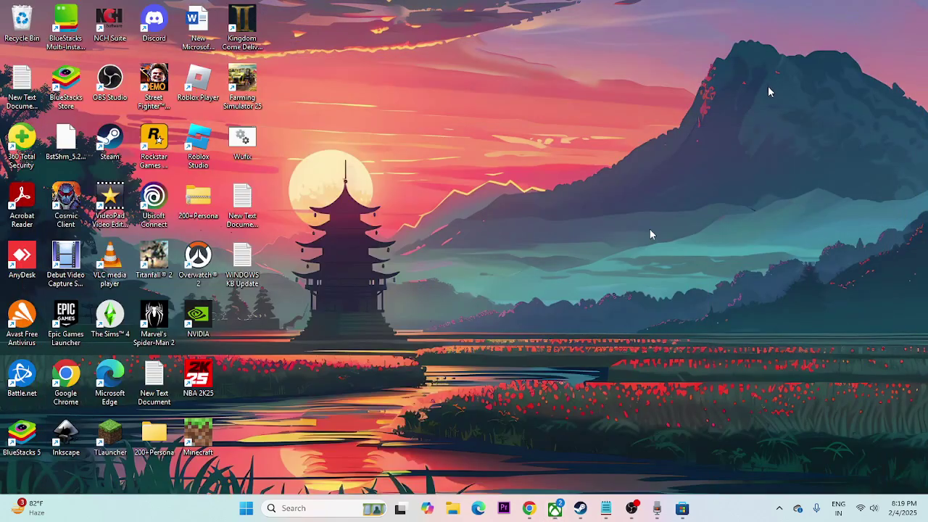
# - Open Windows PowerShell as administrator and paste the "get-appxpackage Microsoft.GamingServices | remove-AppxPackage -allusers" command at the prompt
pyautogui.click(317, 512)
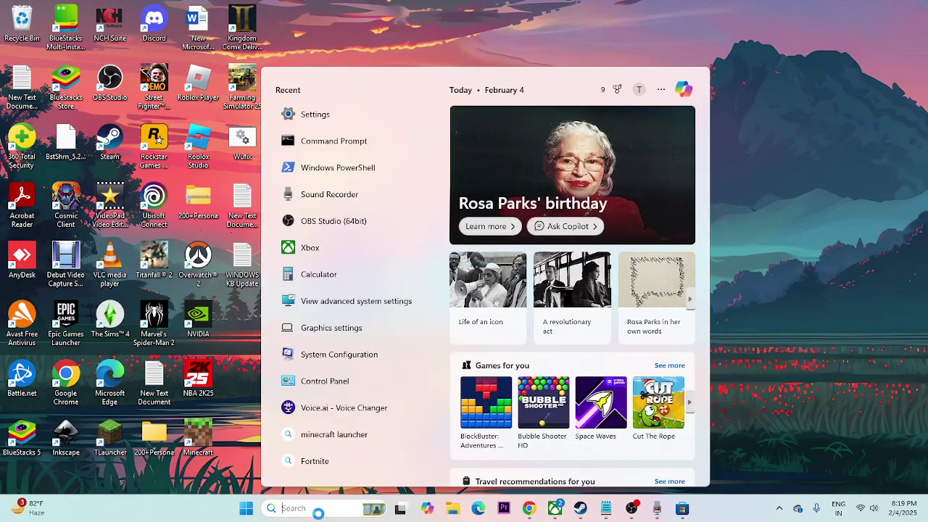
pyautogui.write('POWER')
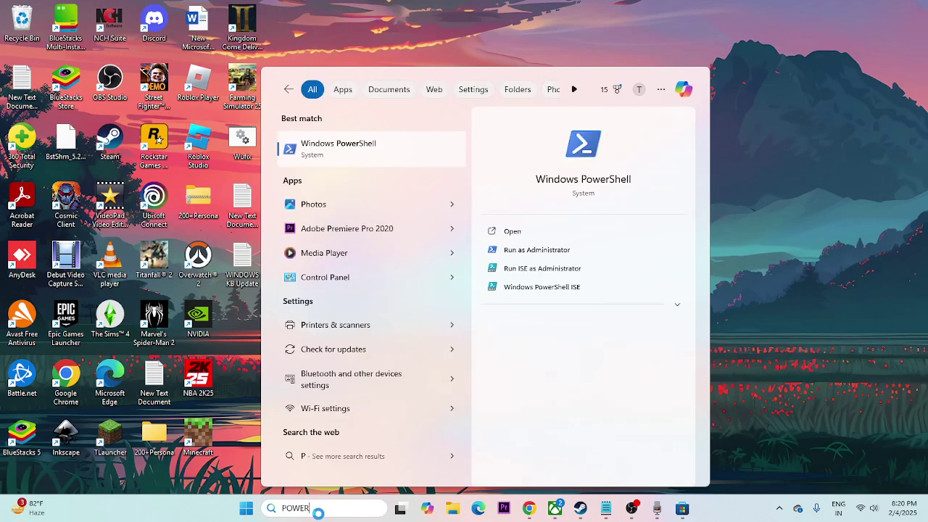
pyautogui.click(535, 252)
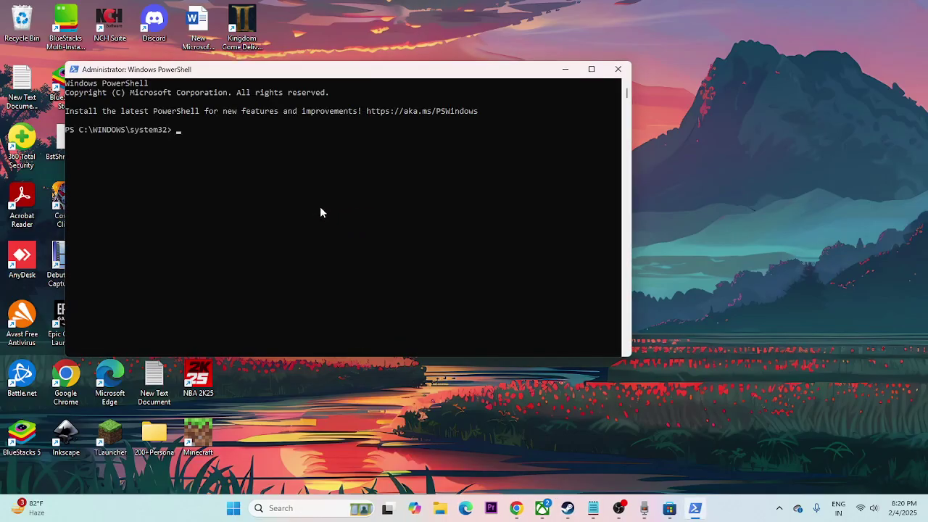
pyautogui.rightClick(321, 209)
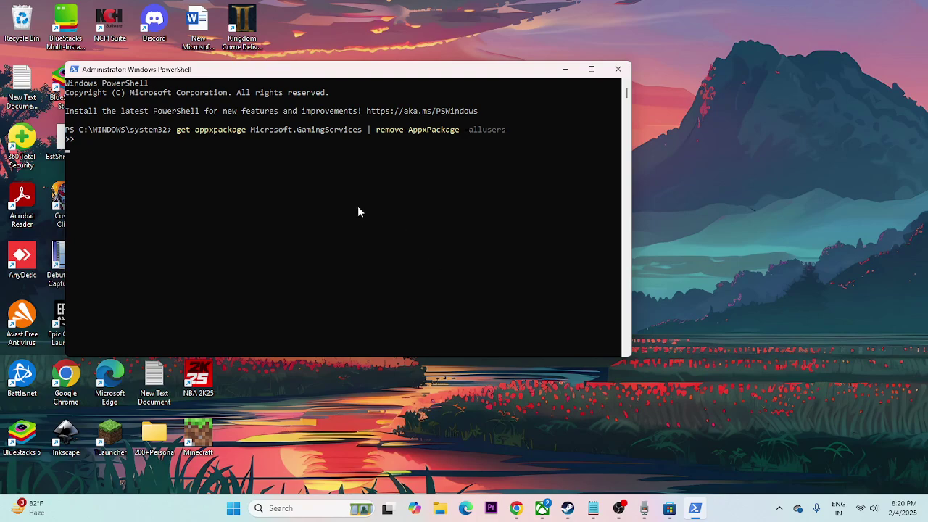
# - Copy "start ms-windows-store://pdp/?productid=9MWPM2CQNLHN" from the Notepad notes, minimize them, and run the pasted Gaming Services removal command in PowerShell
pyautogui.click(593, 507)
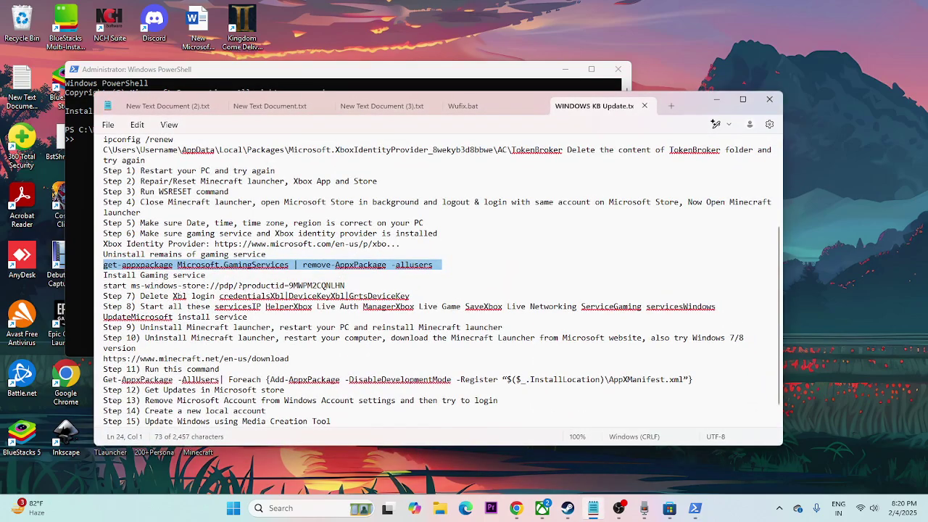
pyautogui.moveTo(103, 286); pyautogui.dragTo(348, 288)
pyautogui.rightClick(341, 287)
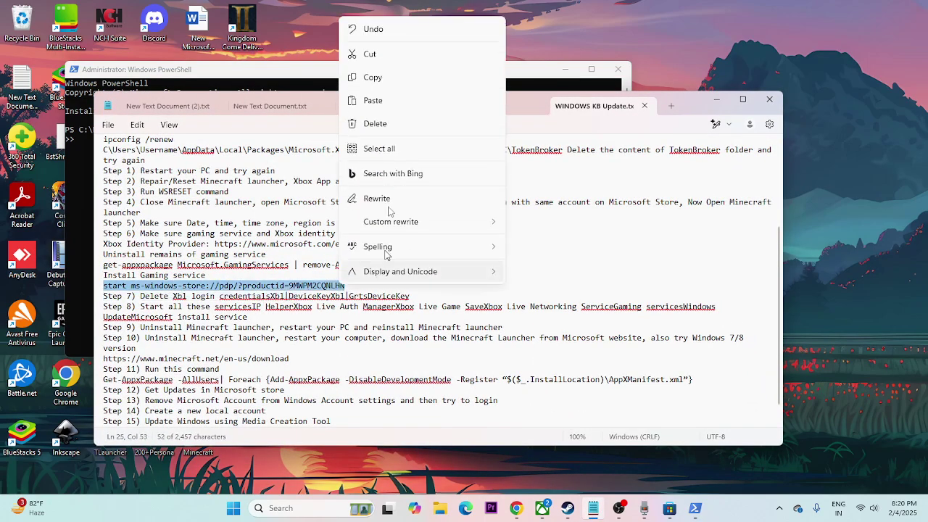
pyautogui.click(379, 84)
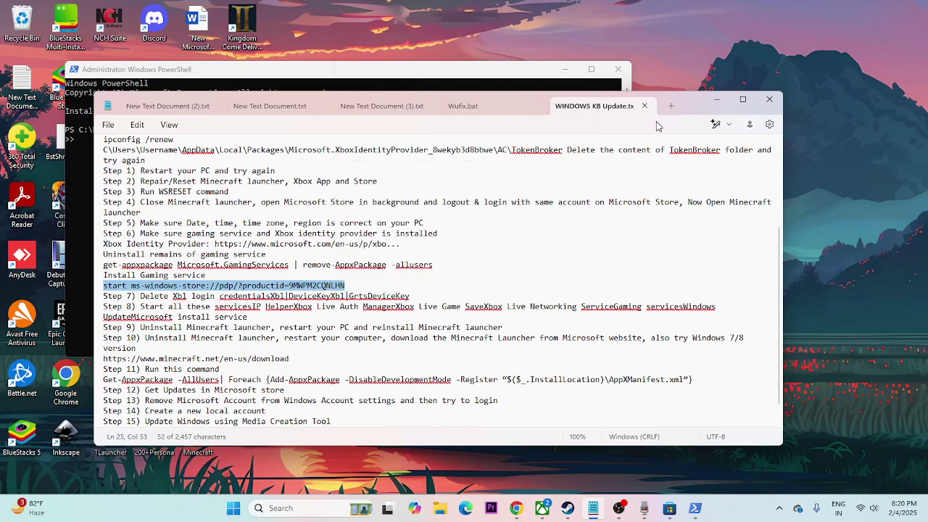
pyautogui.click(716, 99)
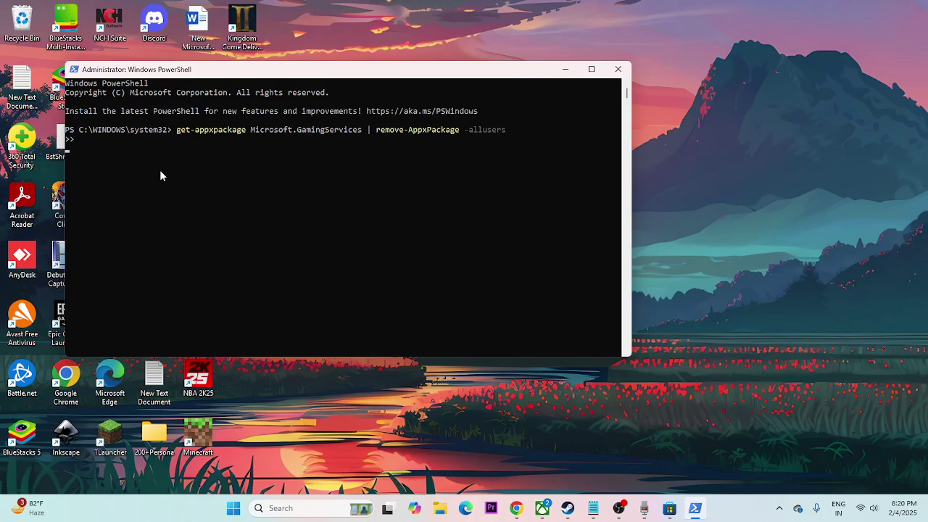
pyautogui.press('Return')
# - Try to open the Gaming Services Store page from PowerShell with the copied start command, closing Microsoft Store after each attempt
pyautogui.hotkey('ctrl', 'v')
pyautogui.hotkey('ctrl', 'v')
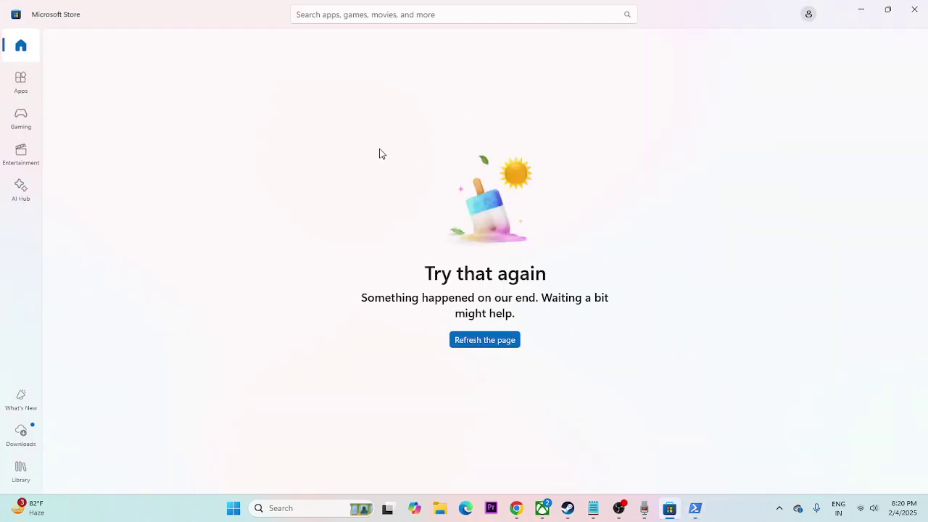
pyautogui.click(914, 9)
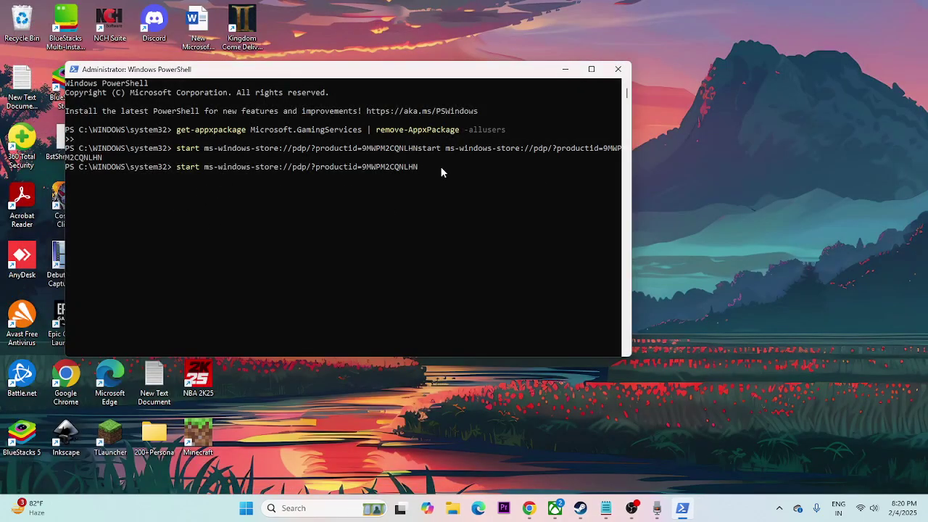
pyautogui.hotkey('ctrl', 'v')
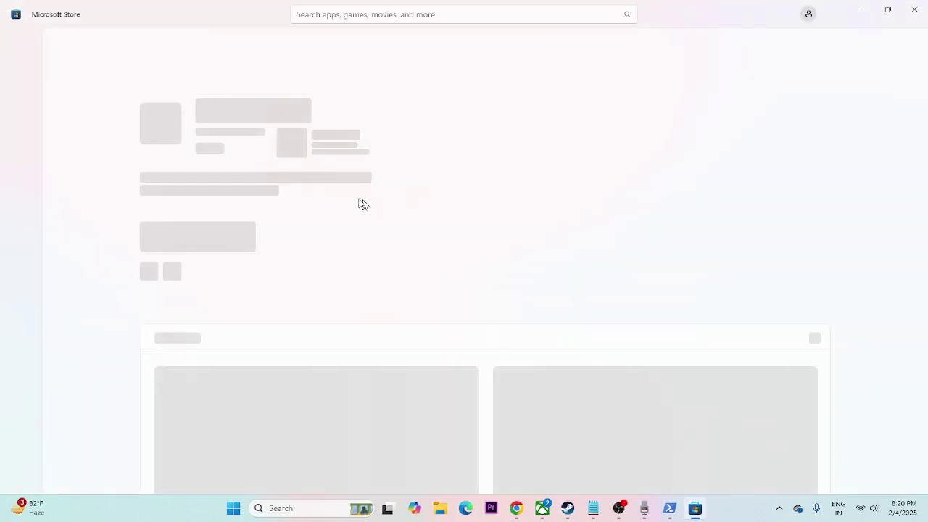
pyautogui.click(913, 9)
# - Copy "start ms-windows-store://pdp/?productid=9MWPM2CQNLHN" from the Notepad notes again and run it once in PowerShell
pyautogui.click(605, 507)
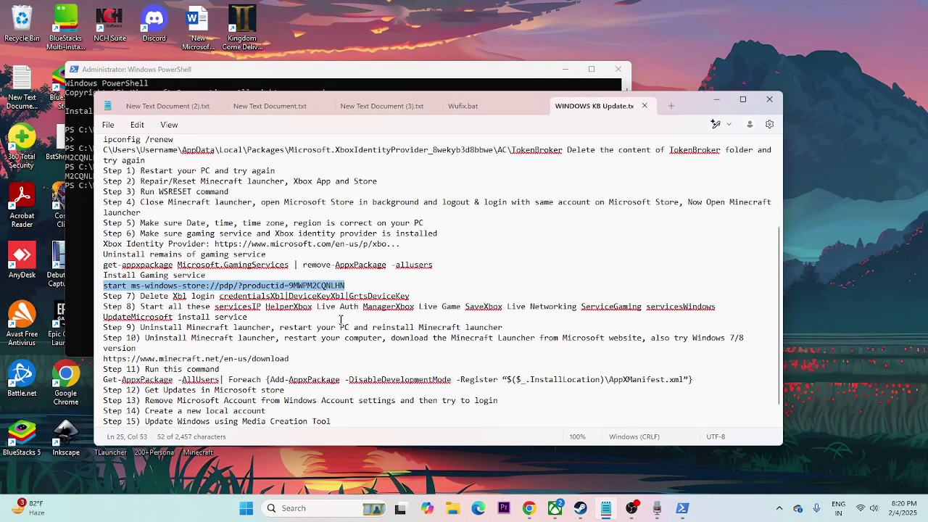
pyautogui.rightClick(322, 285)
pyautogui.click(362, 79)
pyautogui.click(718, 99)
pyautogui.hotkey('ctrl', 'v')
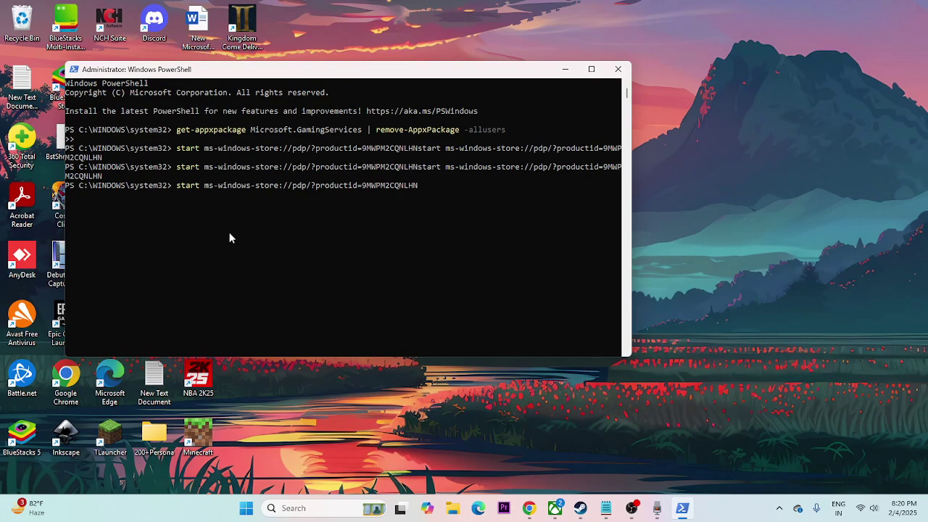
pyautogui.press('Return')
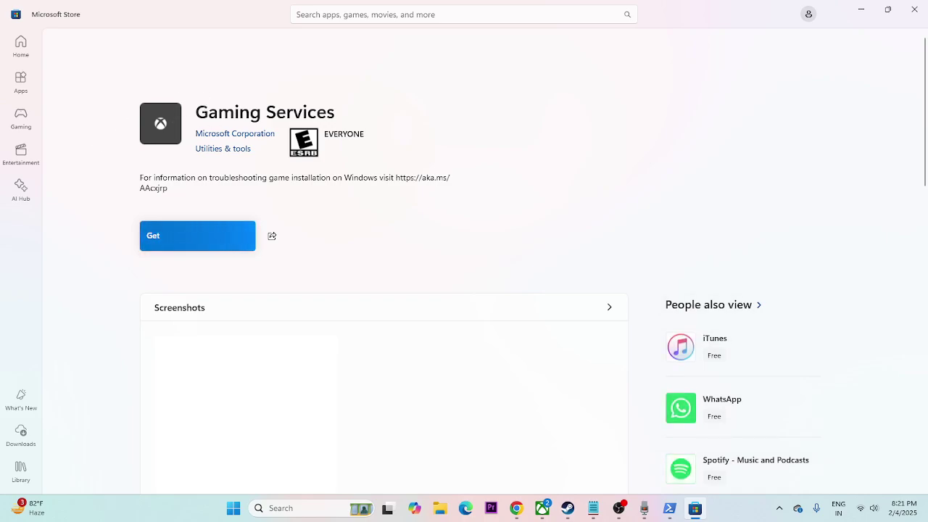
# - Review the commands in the PowerShell window, minimize it, and start getting Gaming Services from its Microsoft Store page
pyautogui.click(668, 510)
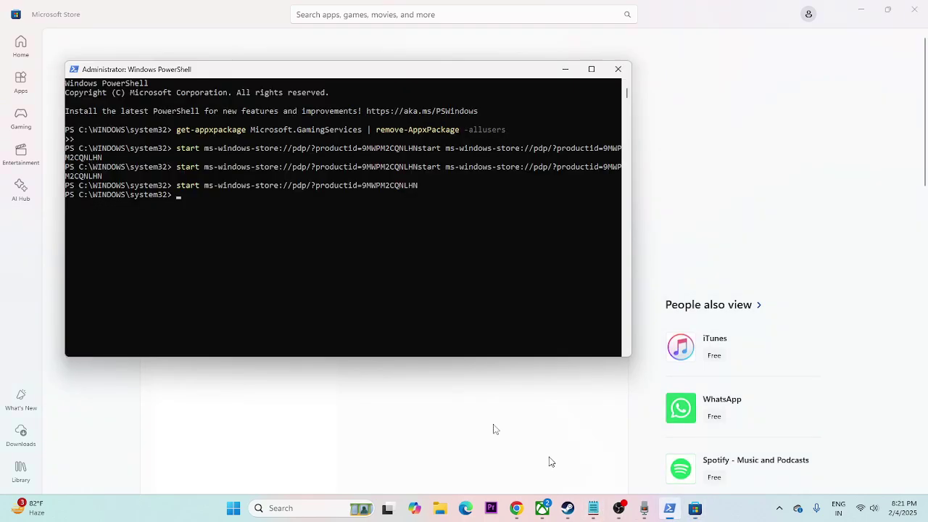
pyautogui.click(256, 220)
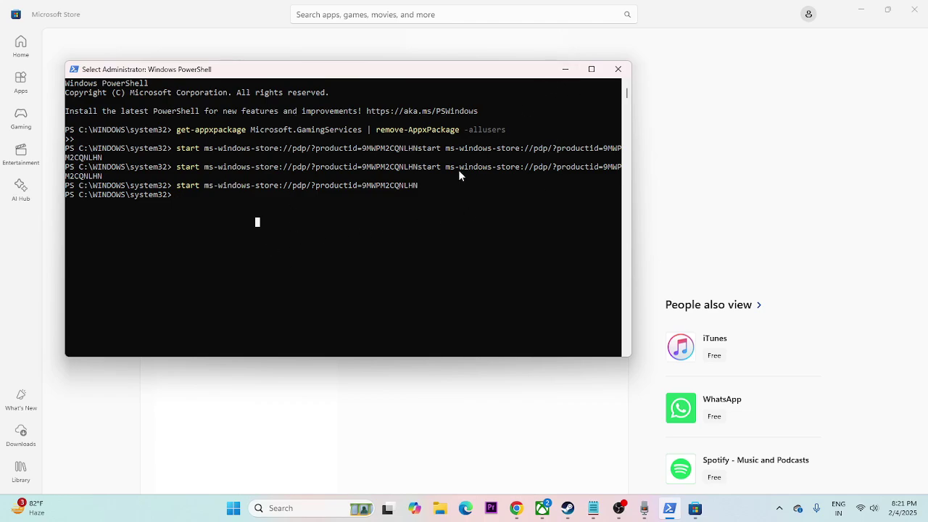
pyautogui.click(565, 69)
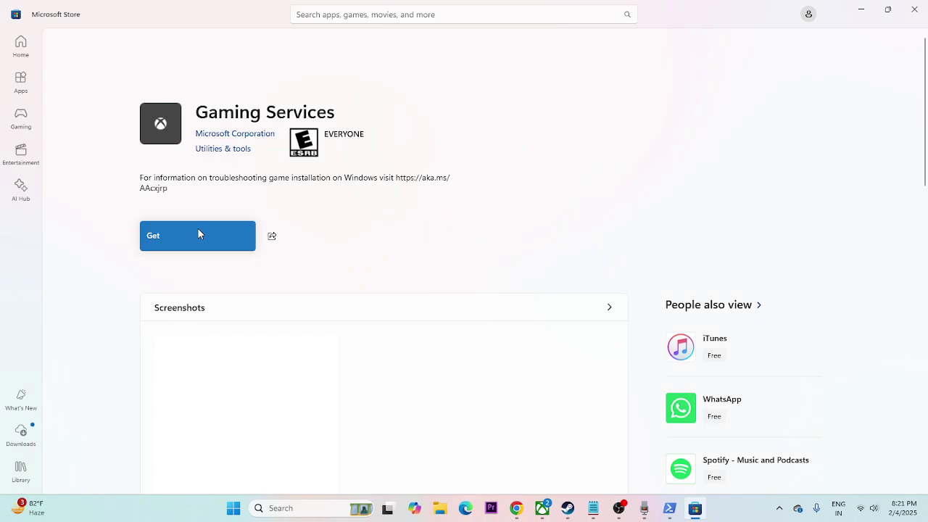
pyautogui.click(228, 232)
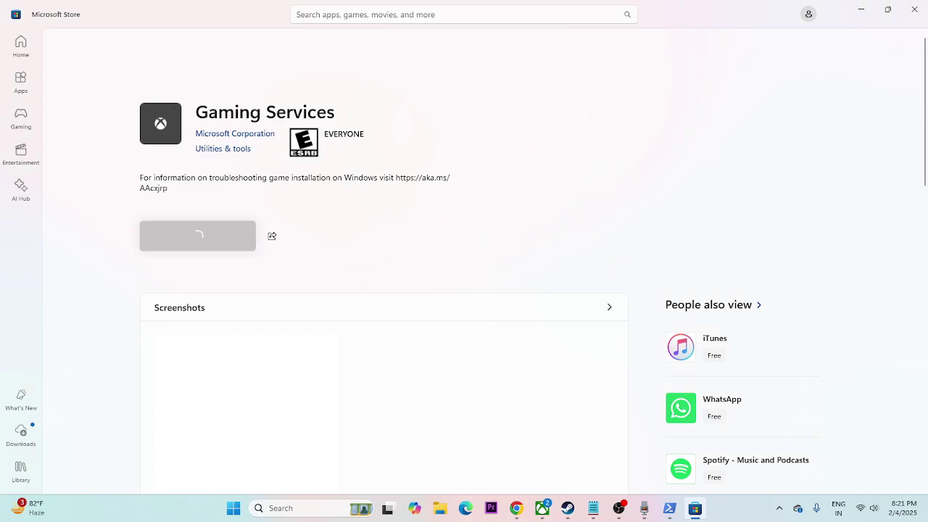